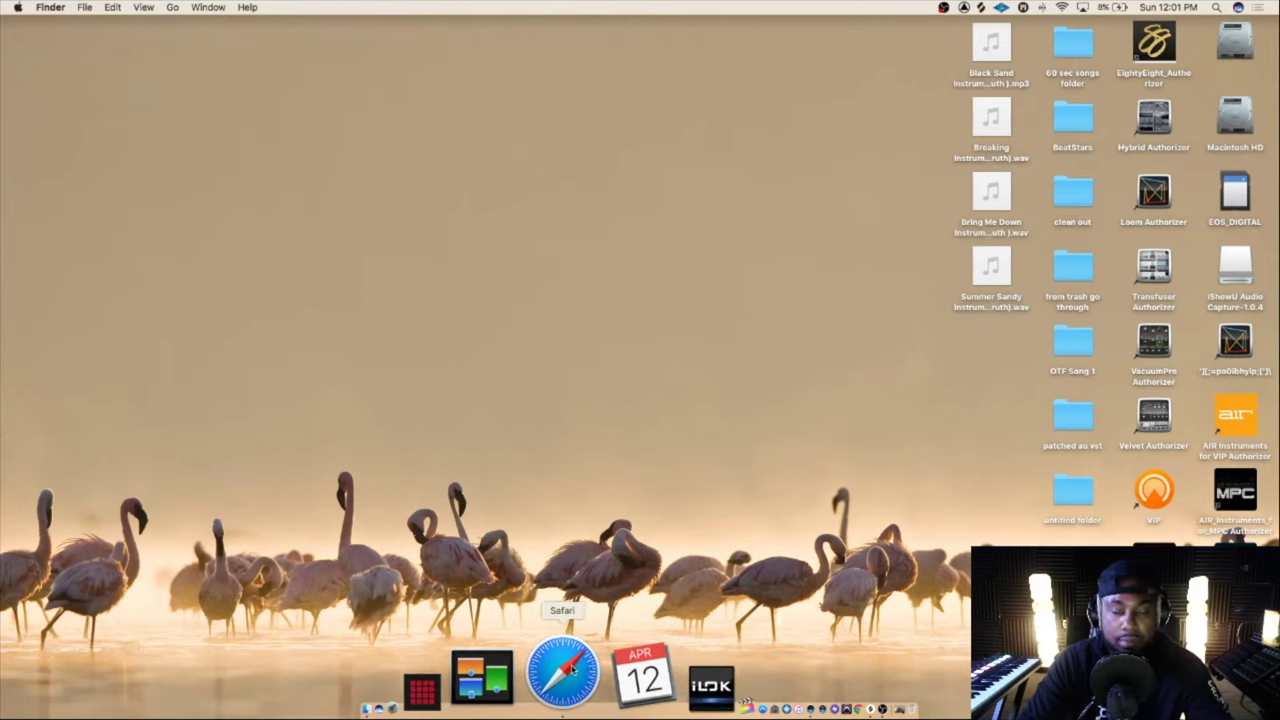
In Safari, go to the Serato homepage, review the product offers down to the Serato DJ Pro download section, and close the browser
{"action": "left_click", "coordinate": [562, 680]}
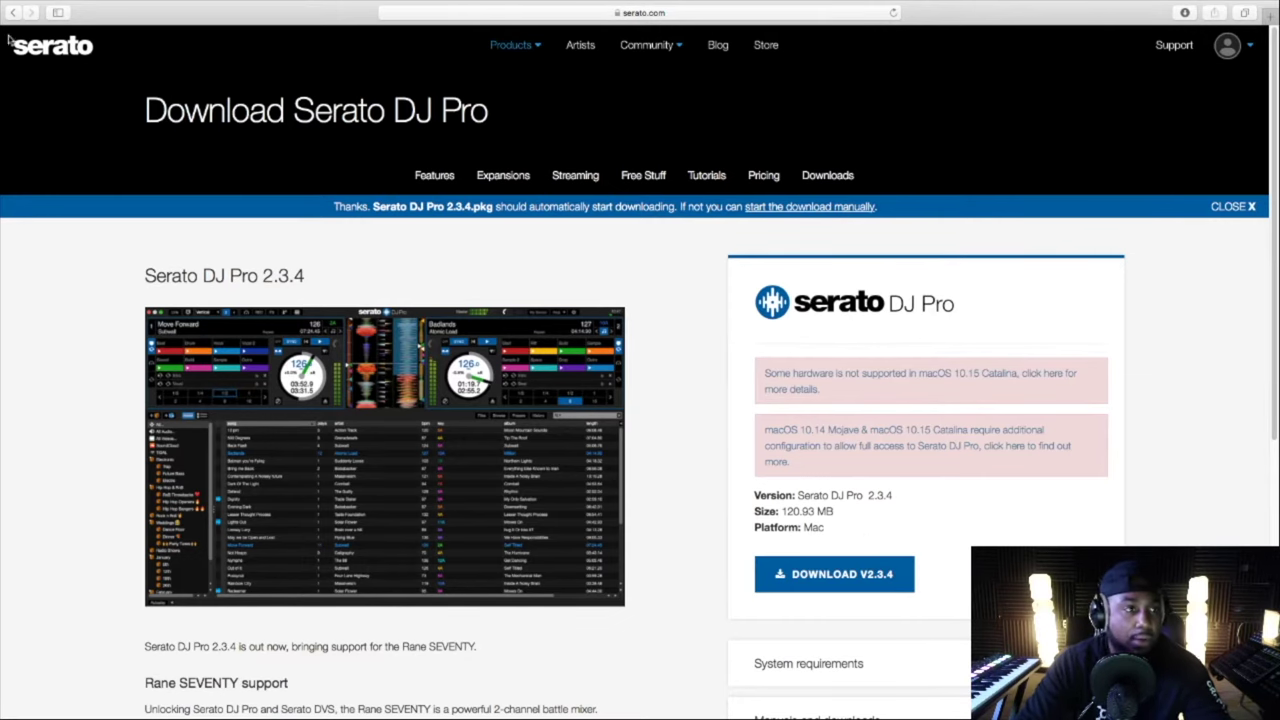
{"action": "left_click", "coordinate": [50, 49]}
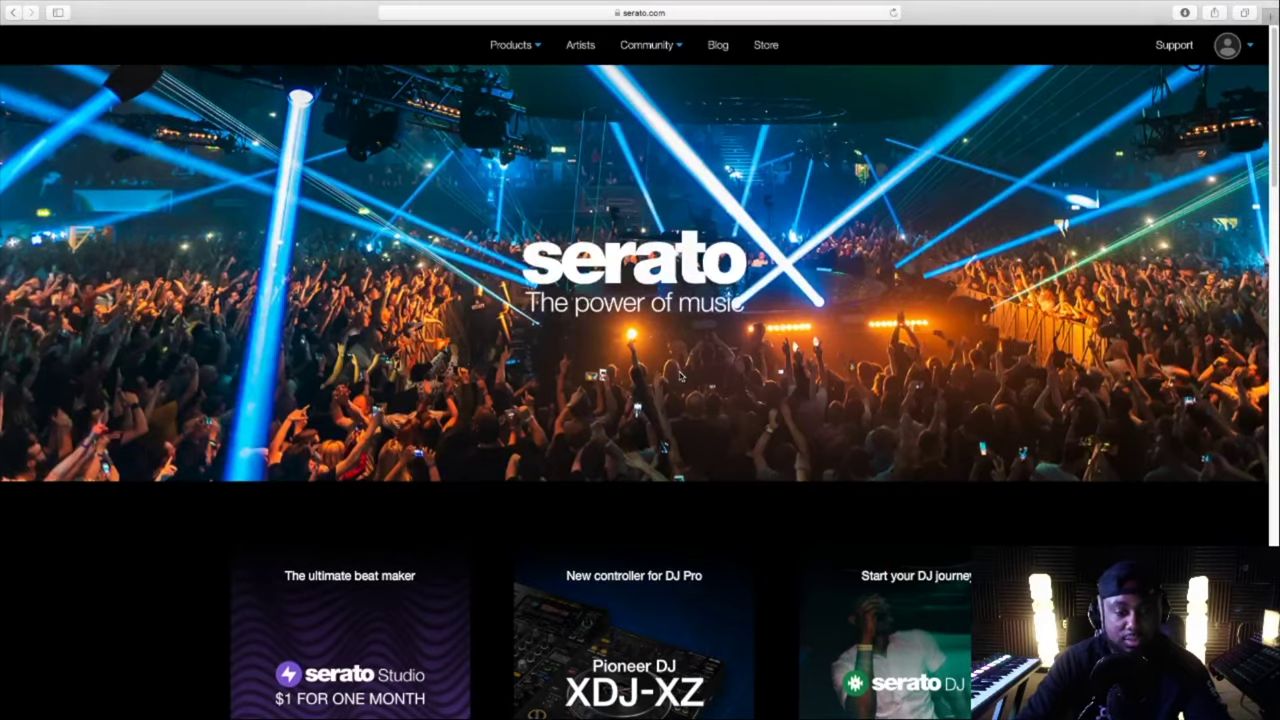
{"action": "scroll", "coordinate": [679, 374], "scroll_direction": "down", "scroll_amount": 5}
{"action": "scroll", "coordinate": [677, 374], "scroll_direction": "up", "scroll_amount": 2}
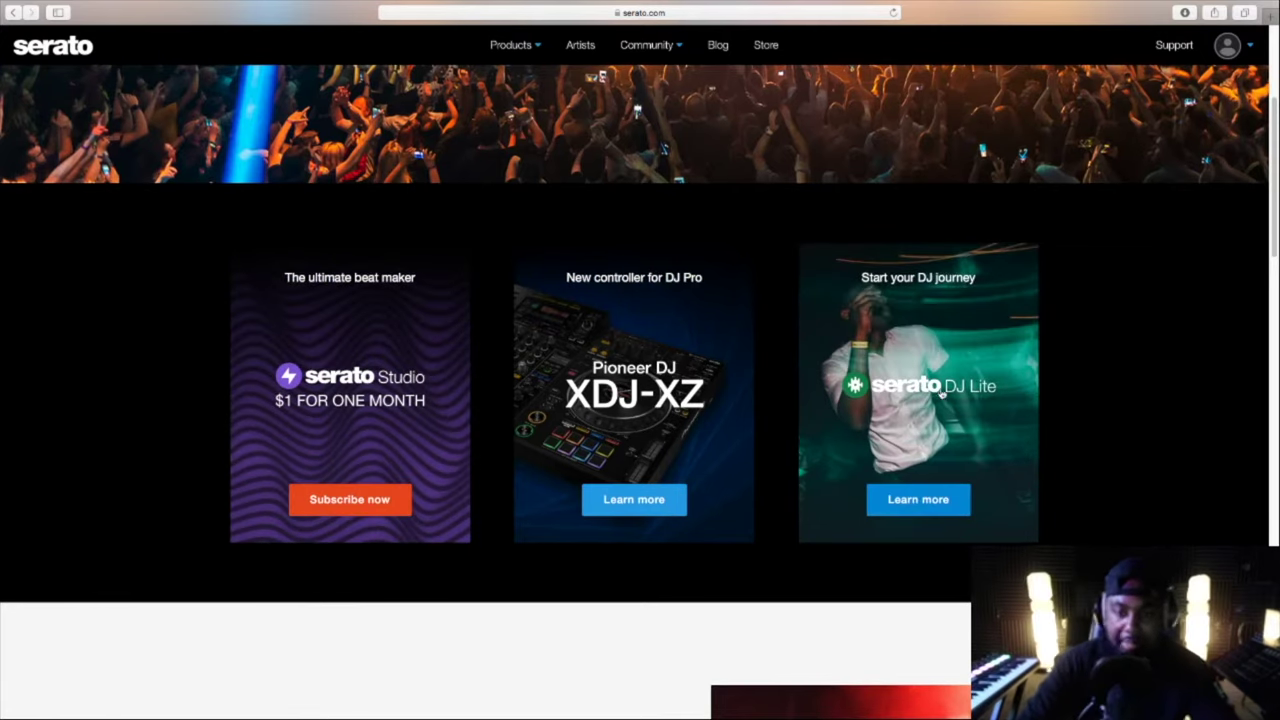
{"action": "scroll", "coordinate": [680, 375], "scroll_direction": "down", "scroll_amount": 5}
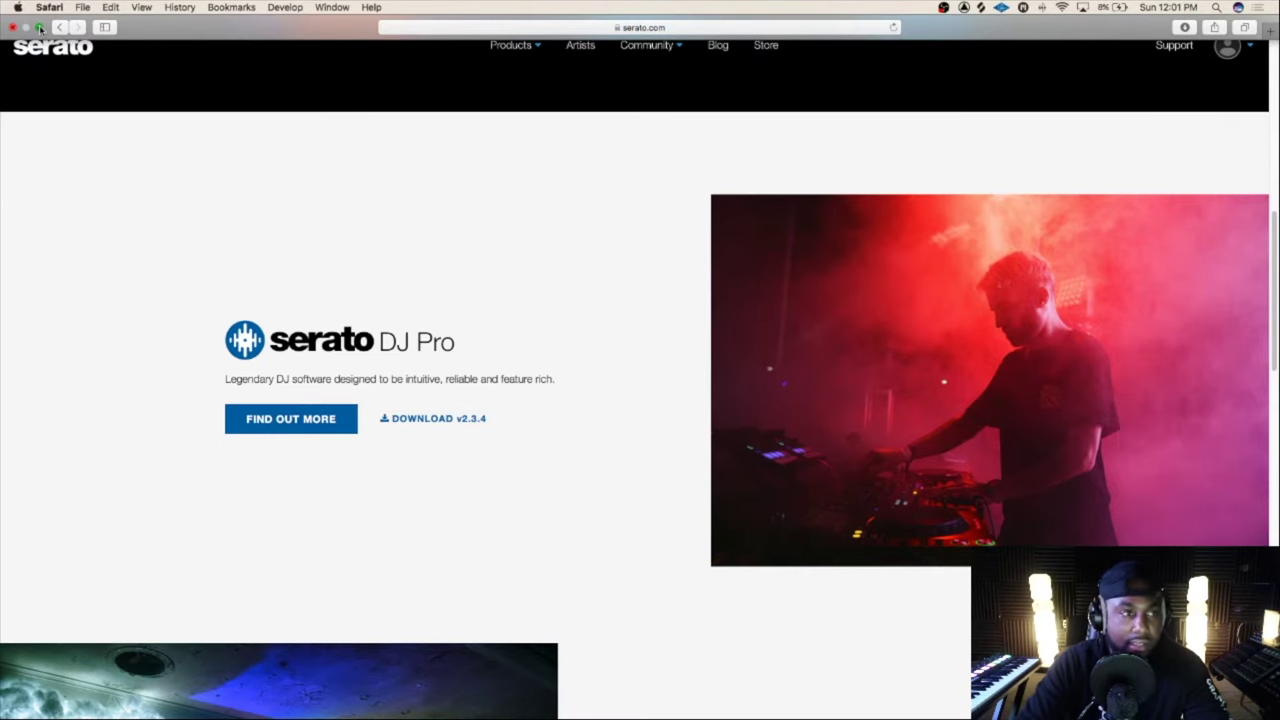
{"action": "left_click", "coordinate": [13, 27]}
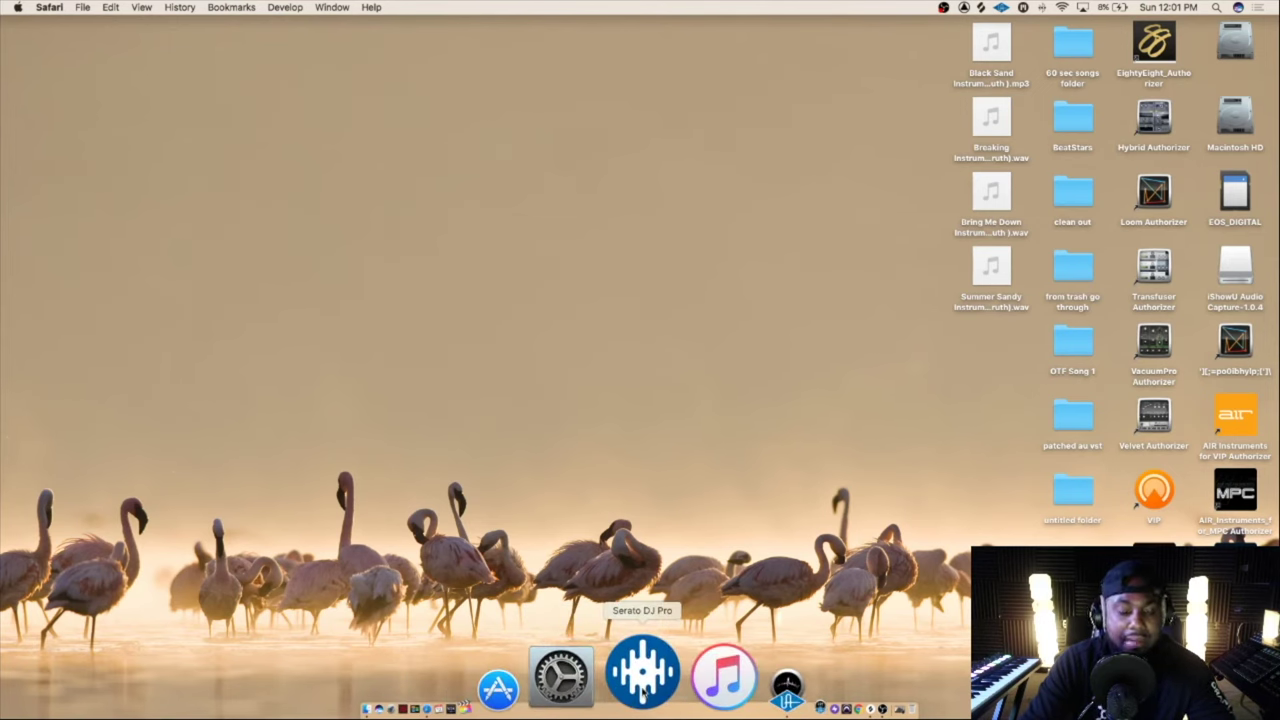
Launch Serato DJ Pro and try the Library and Vertical display layouts, ending on Extended
{"action": "left_click", "coordinate": [643, 688]}
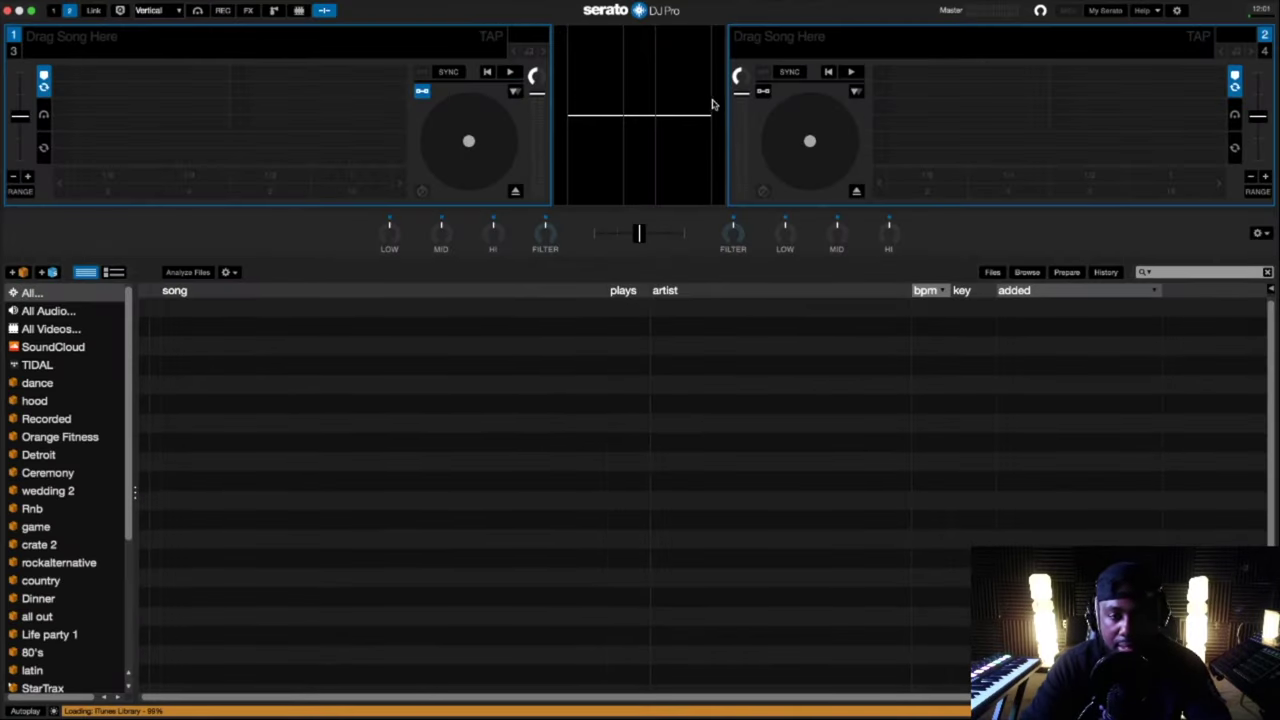
{"action": "left_click", "coordinate": [178, 13]}
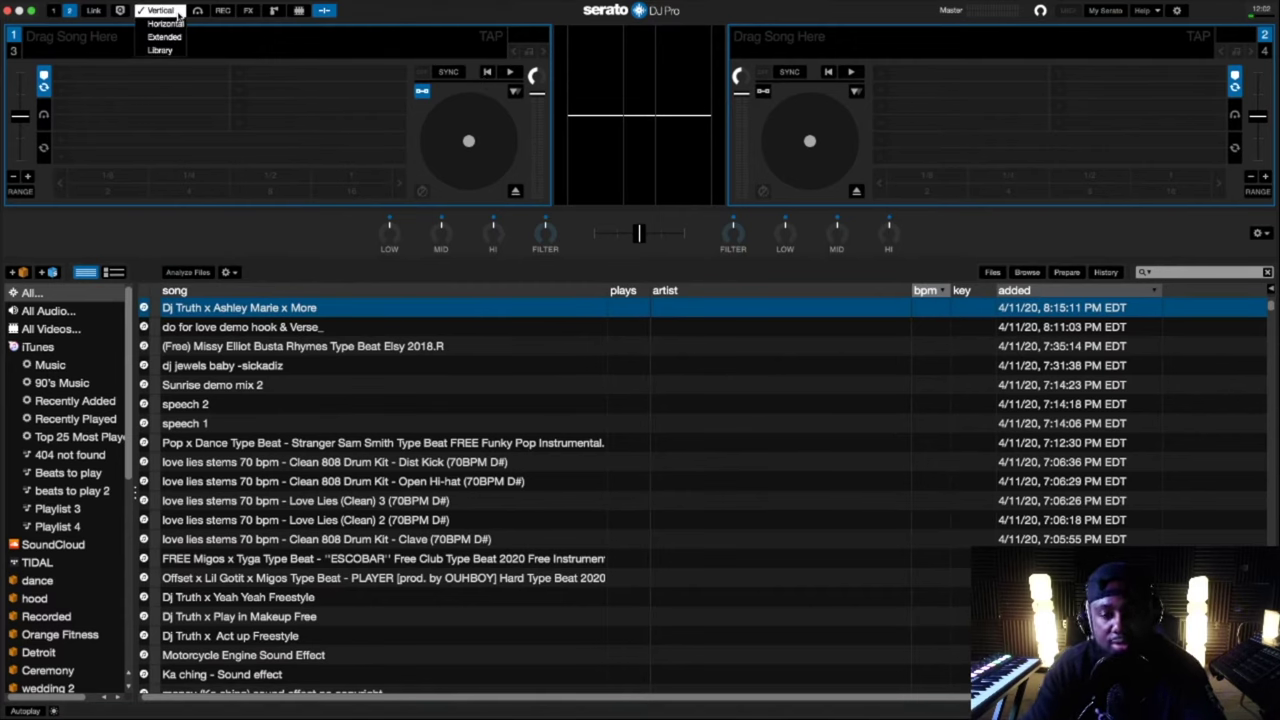
{"action": "left_click", "coordinate": [162, 50]}
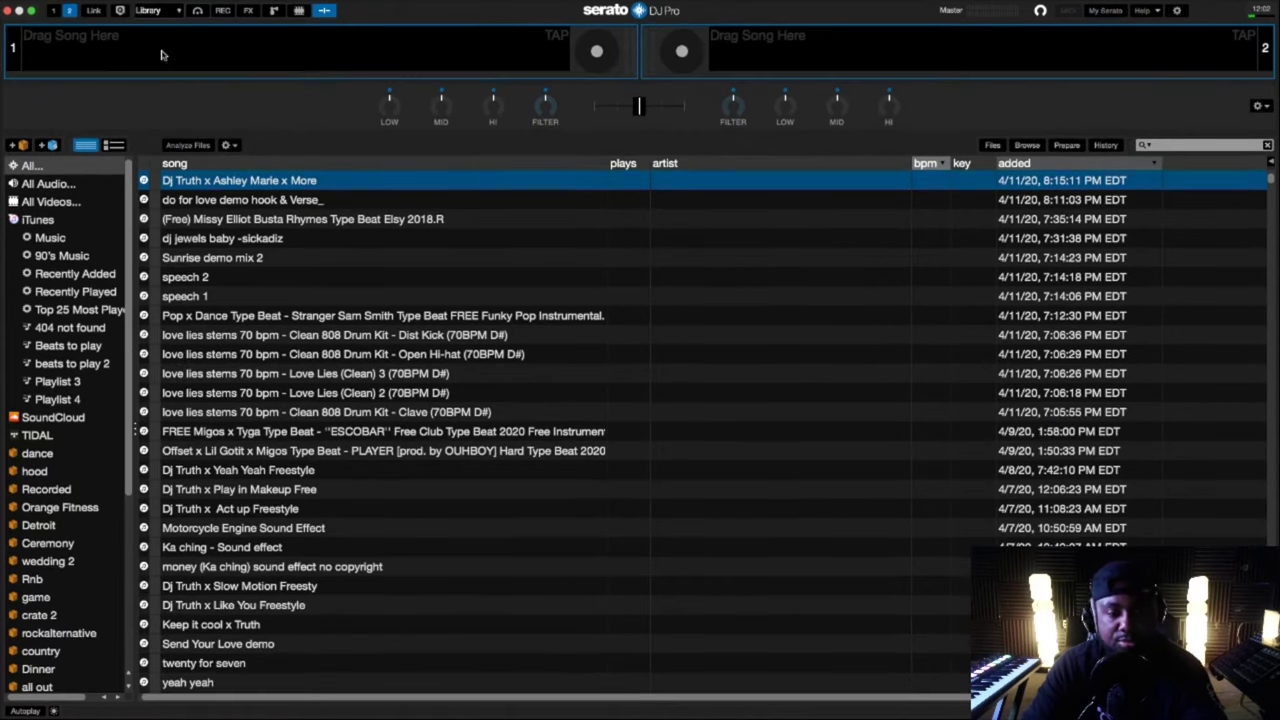
{"action": "left_click", "coordinate": [178, 13]}
{"action": "left_click", "coordinate": [178, 40]}
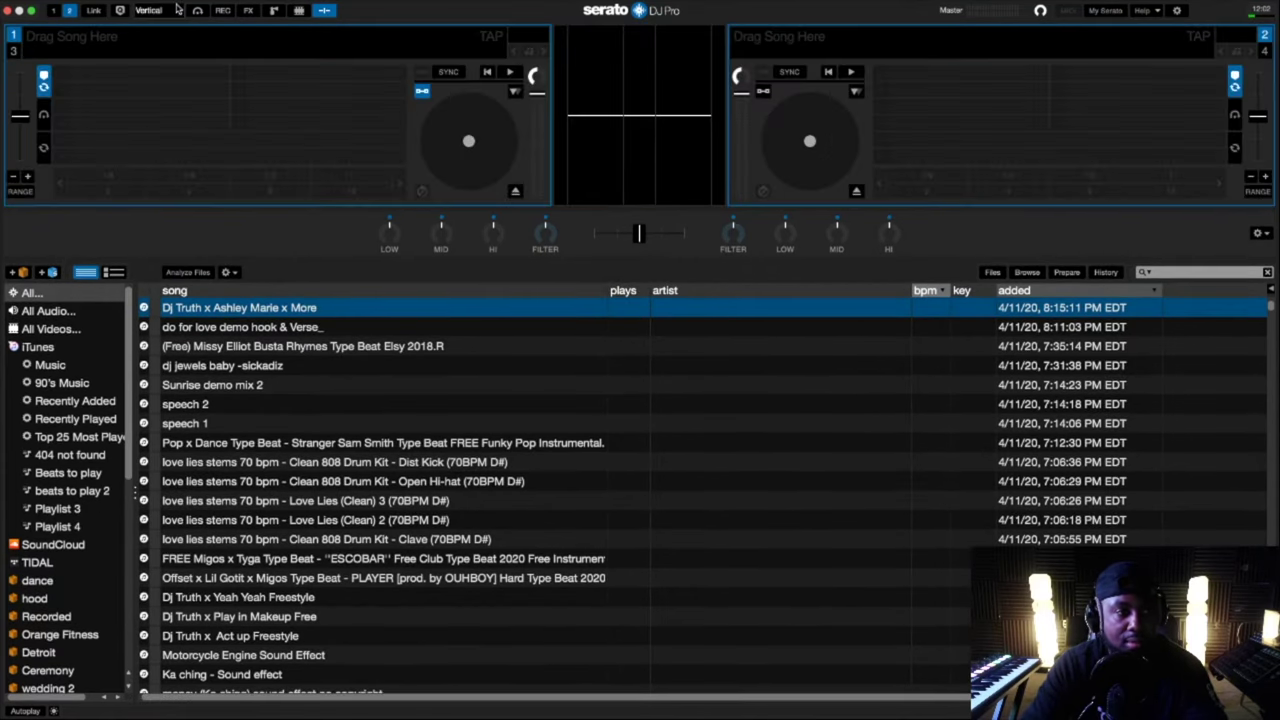
{"action": "left_click", "coordinate": [178, 13]}
{"action": "left_click", "coordinate": [165, 37]}
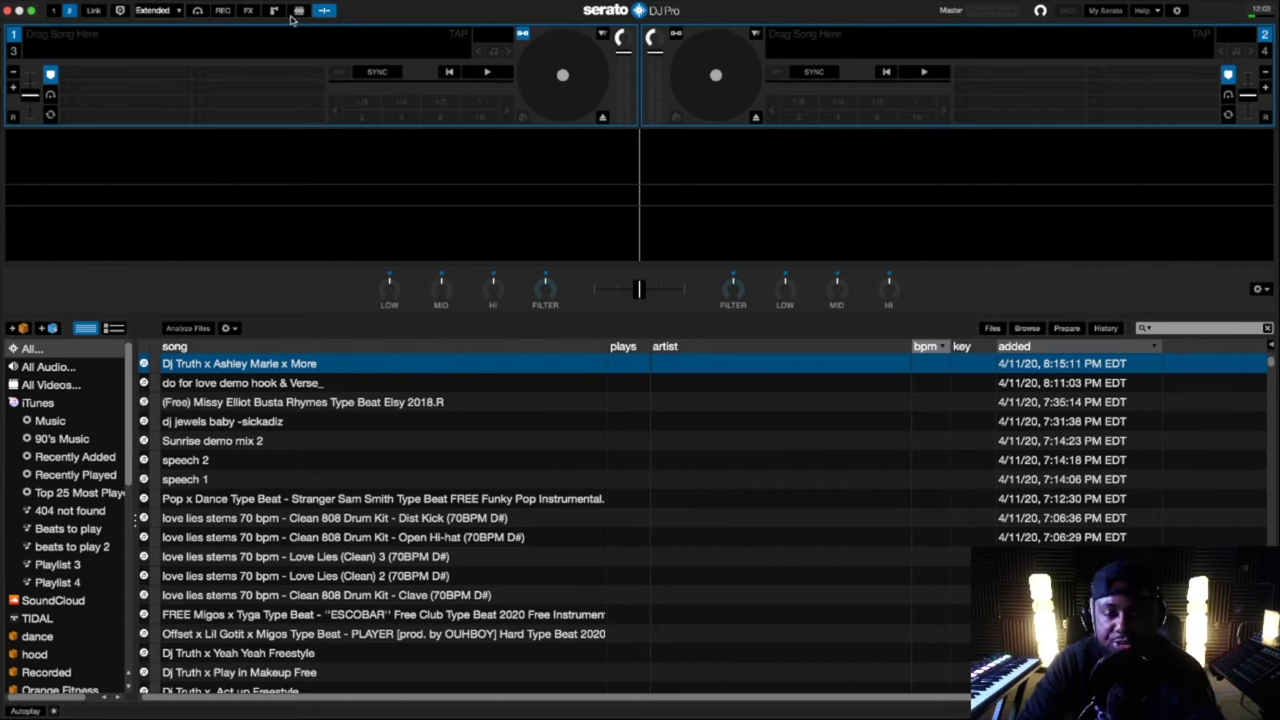
Review the expansion packs and activated products of the My Serato account, and close the account window
{"action": "left_click", "coordinate": [1108, 11]}
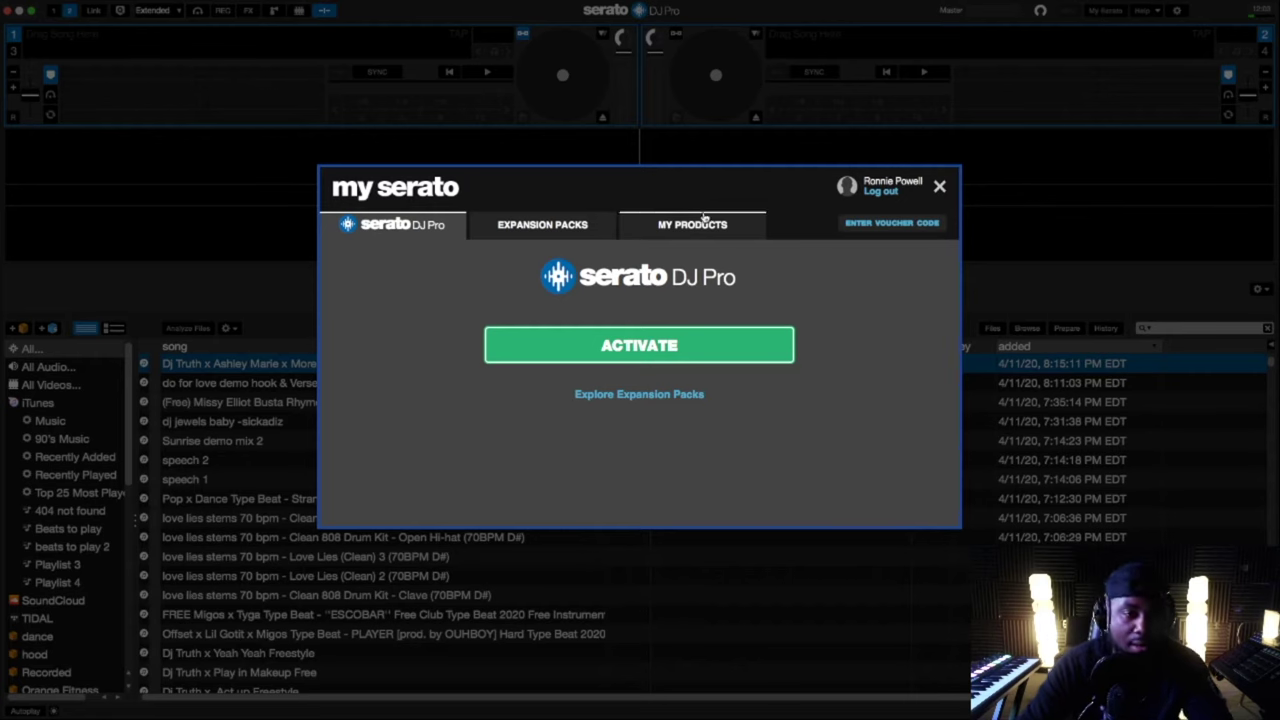
{"action": "left_click", "coordinate": [580, 223]}
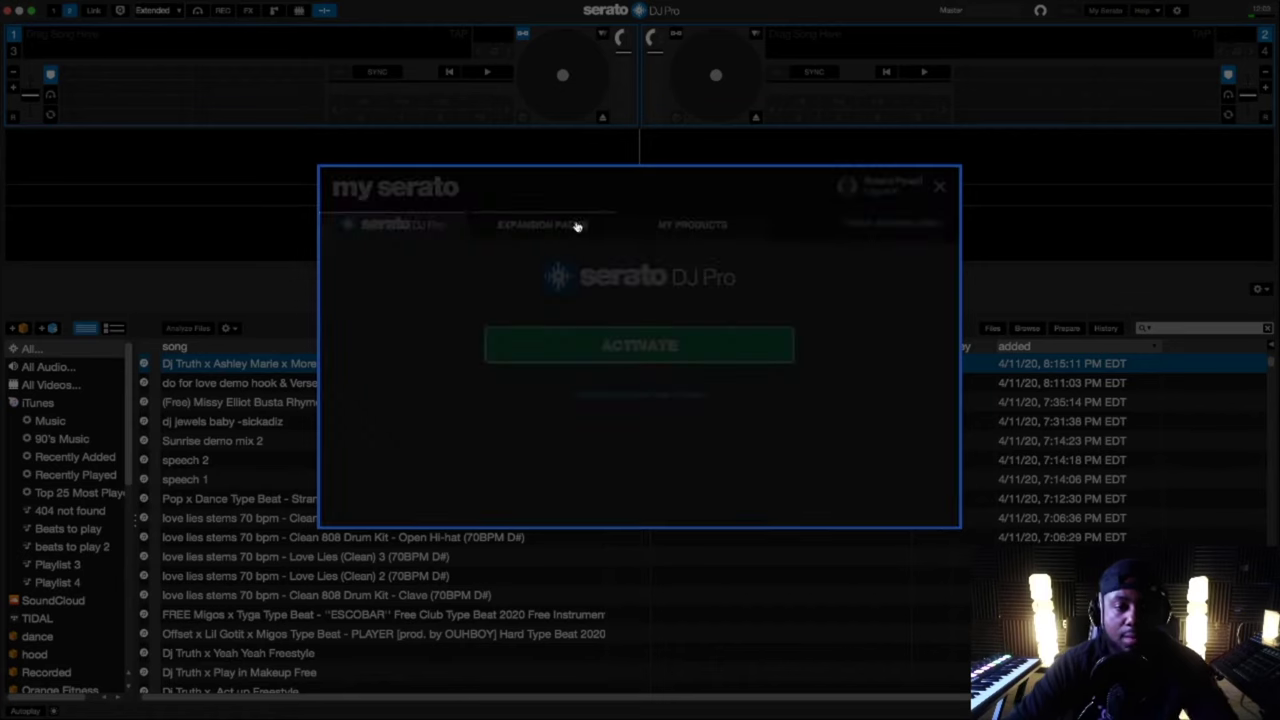
{"action": "left_click", "coordinate": [658, 226]}
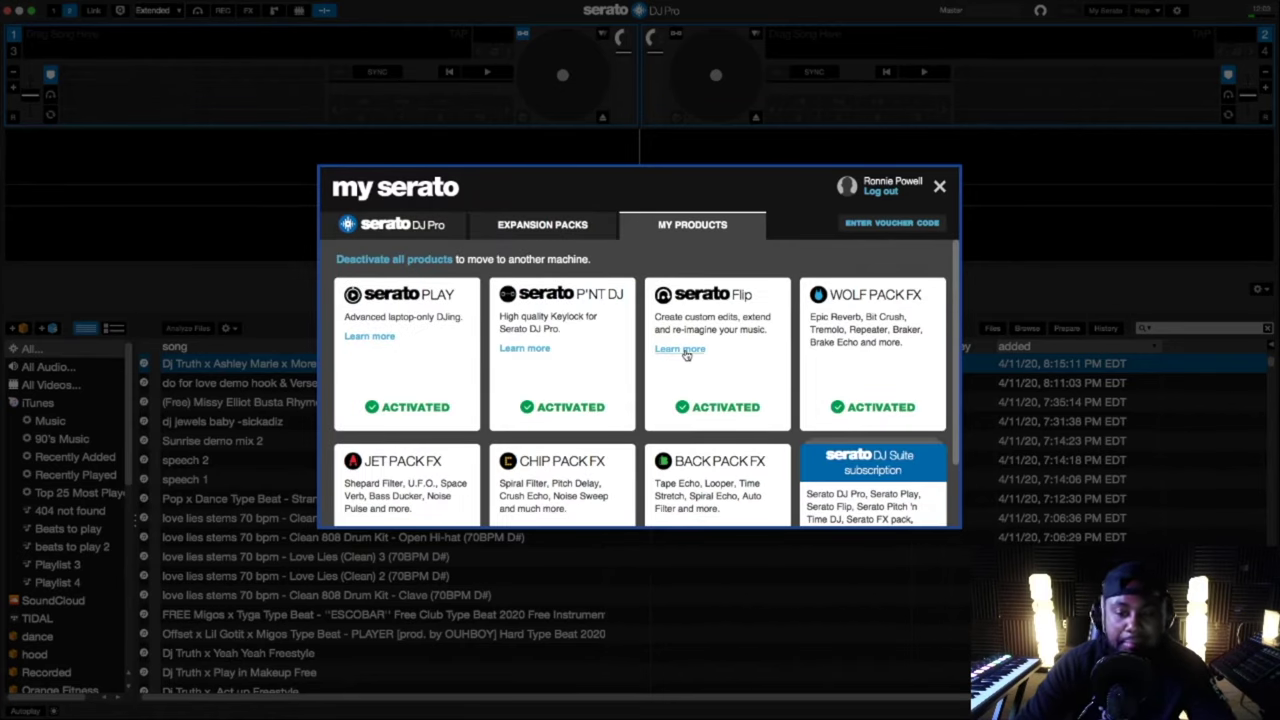
{"action": "scroll", "coordinate": [686, 354], "scroll_direction": "down", "scroll_amount": 2}
{"action": "scroll", "coordinate": [686, 354], "scroll_direction": "up", "scroll_amount": 2}
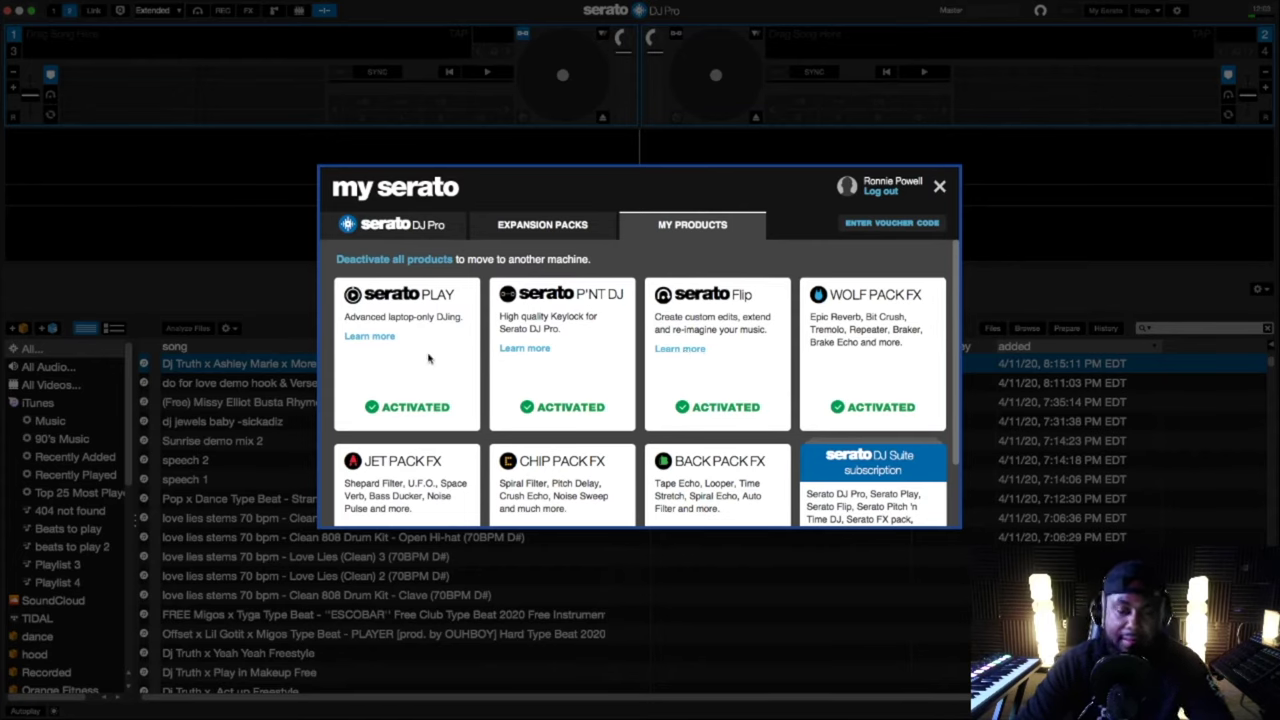
{"action": "scroll", "coordinate": [430, 357], "scroll_direction": "down", "scroll_amount": 1}
{"action": "scroll", "coordinate": [430, 357], "scroll_direction": "up", "scroll_amount": 1}
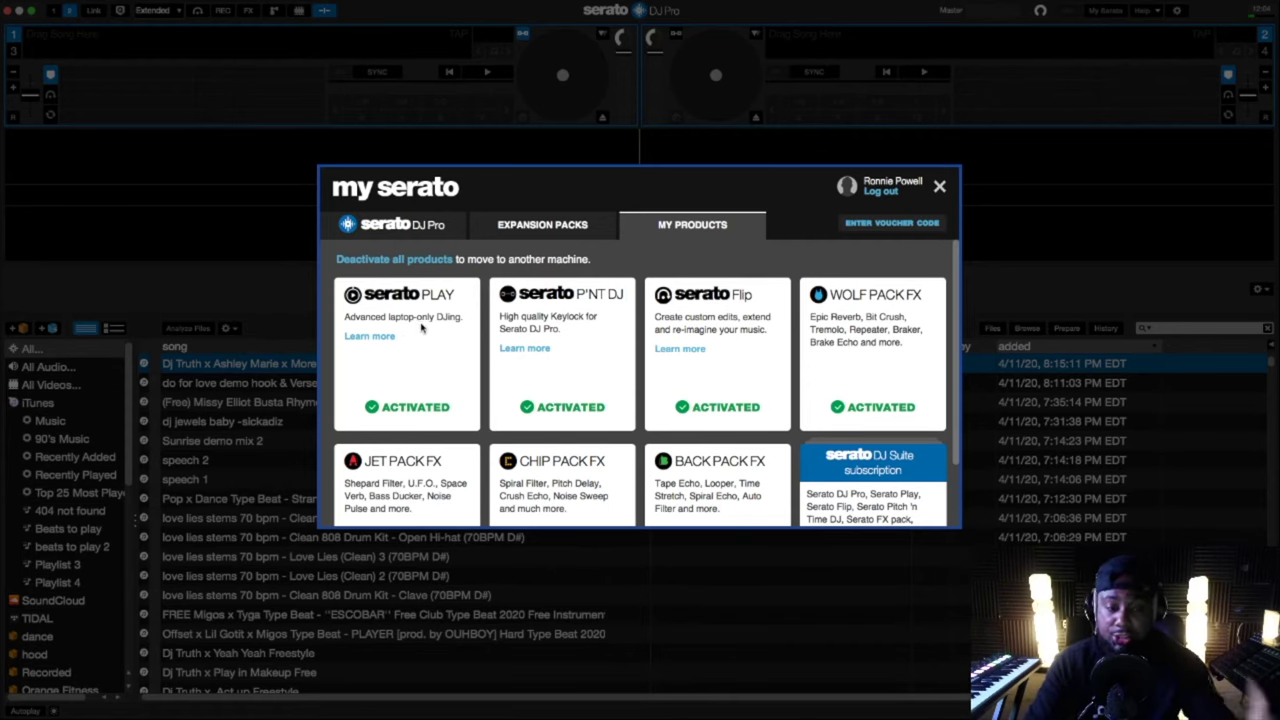
{"action": "left_click", "coordinate": [940, 188]}
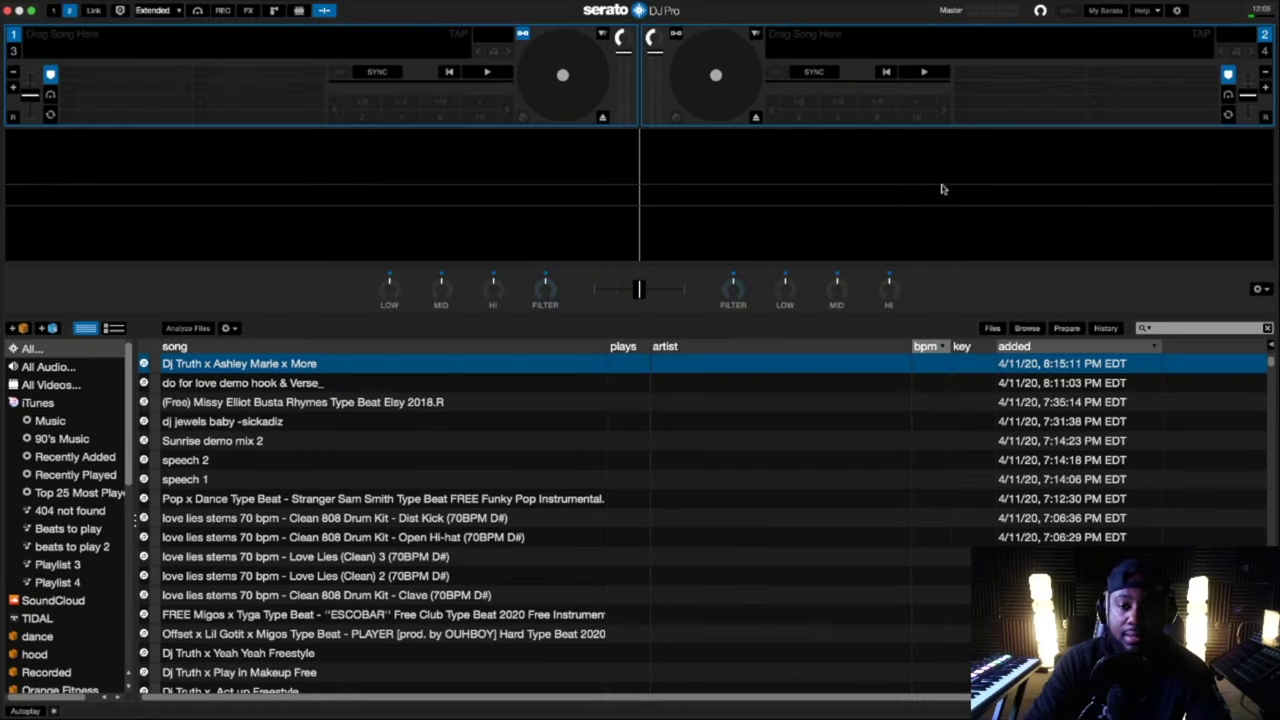
Change the display layout to Vertical and move the crossfader slightly toward deck 2
{"action": "left_click", "coordinate": [177, 11]}
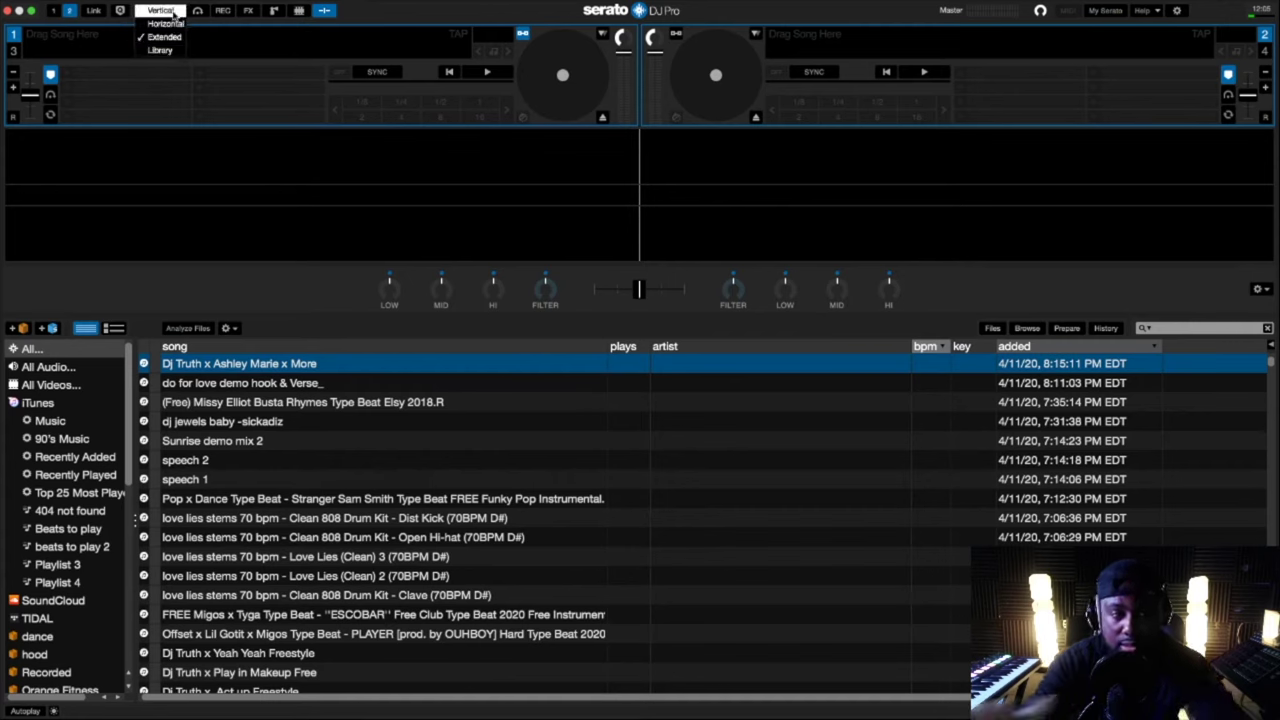
{"action": "left_click", "coordinate": [174, 12]}
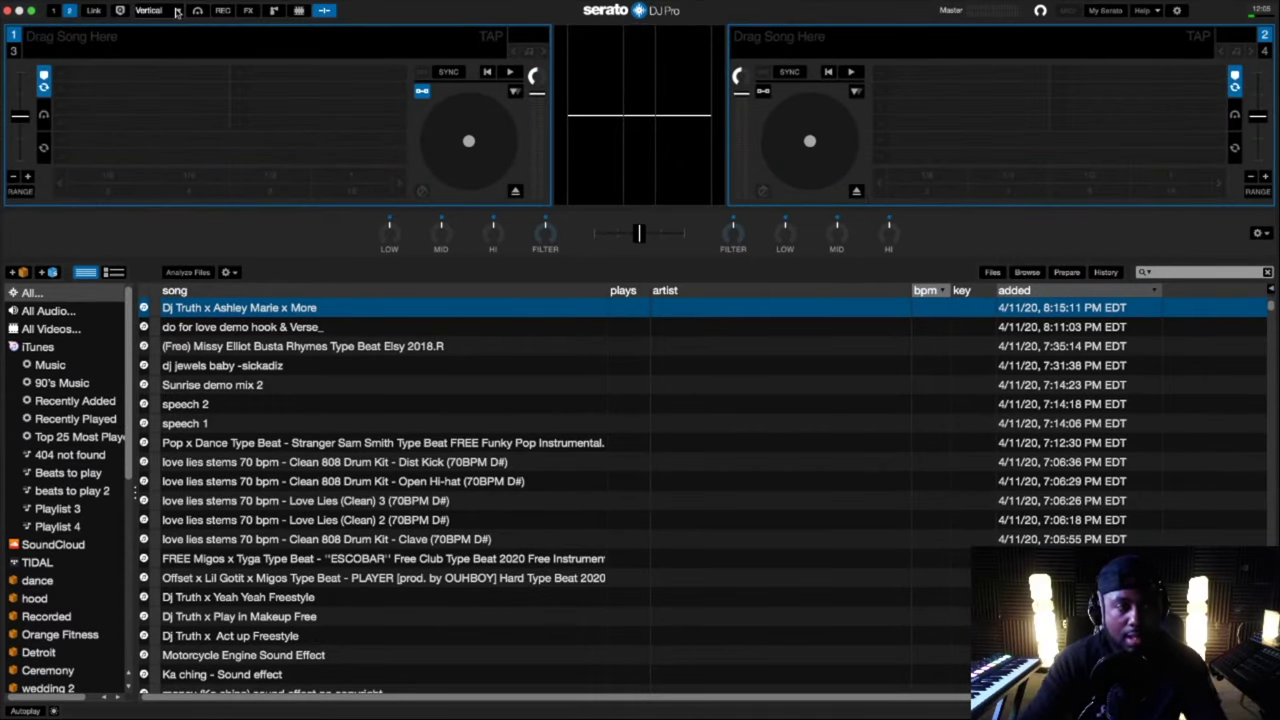
{"action": "left_click", "coordinate": [176, 12]}
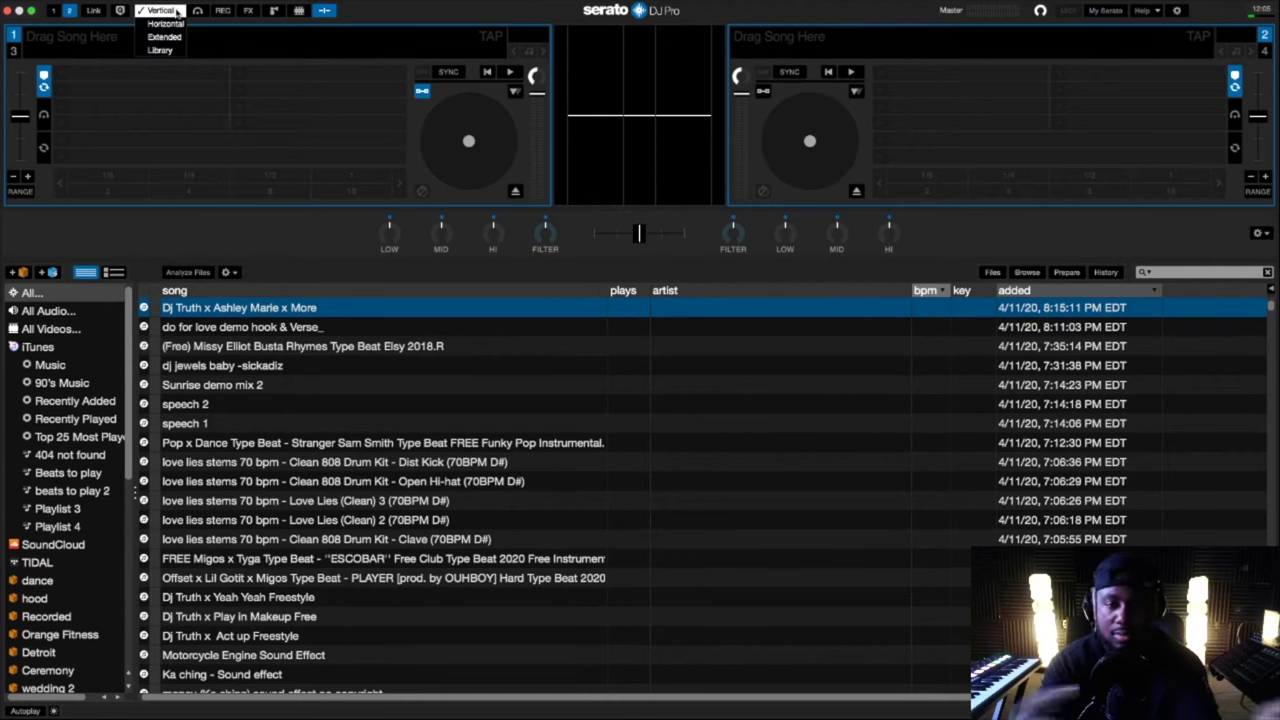
{"action": "left_click", "coordinate": [434, 18]}
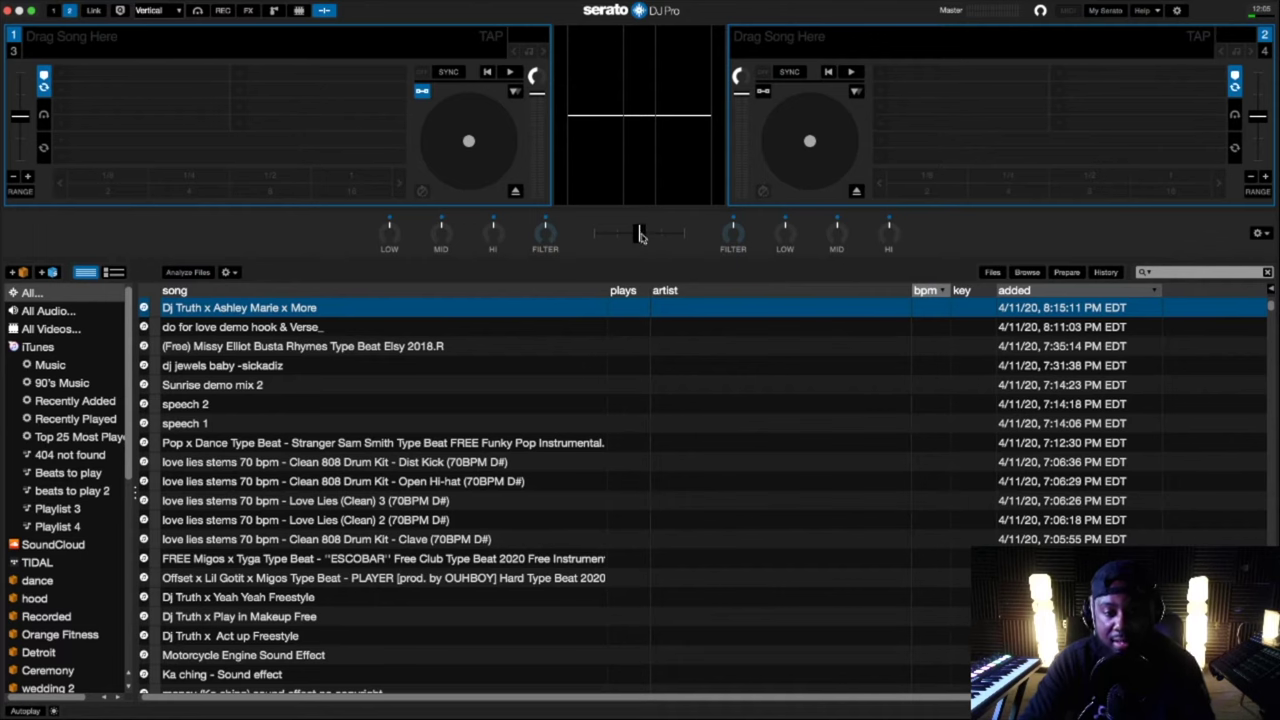
{"action": "mouse_move", "coordinate": [641, 235]}
{"action": "left_mouse_down"}
{"action": "mouse_move", "coordinate": [615, 234]}
{"action": "mouse_move", "coordinate": [705, 234]}
{"action": "mouse_move", "coordinate": [646, 238]}
{"action": "left_mouse_up"}
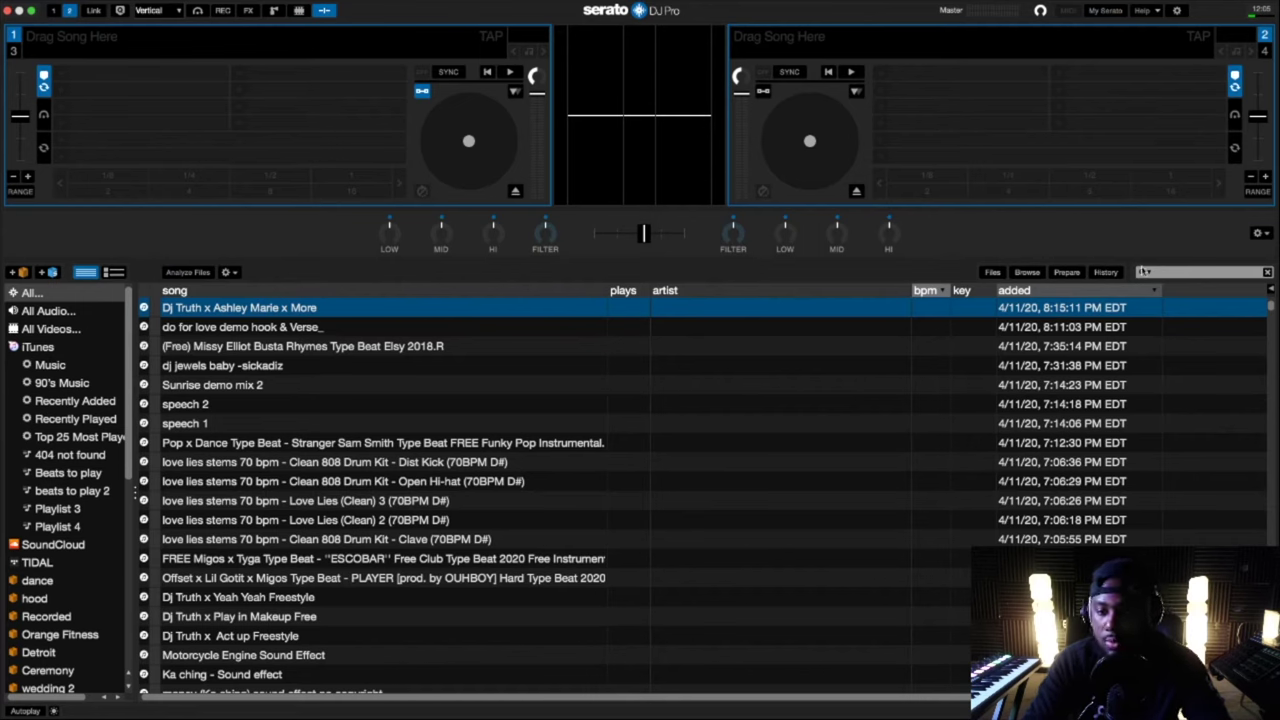
Show the full song collection and the iTunes library, and look through the iTunes track list
{"action": "left_click", "coordinate": [1172, 276]}
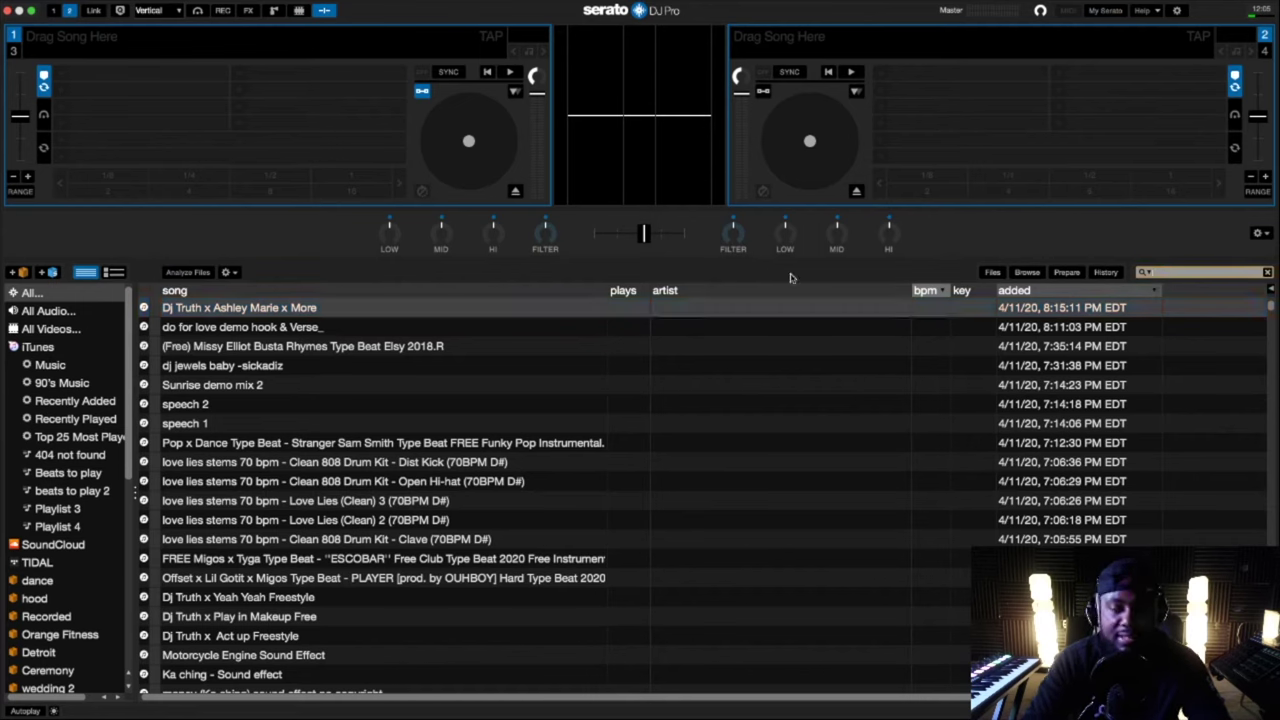
{"action": "left_click", "coordinate": [50, 294]}
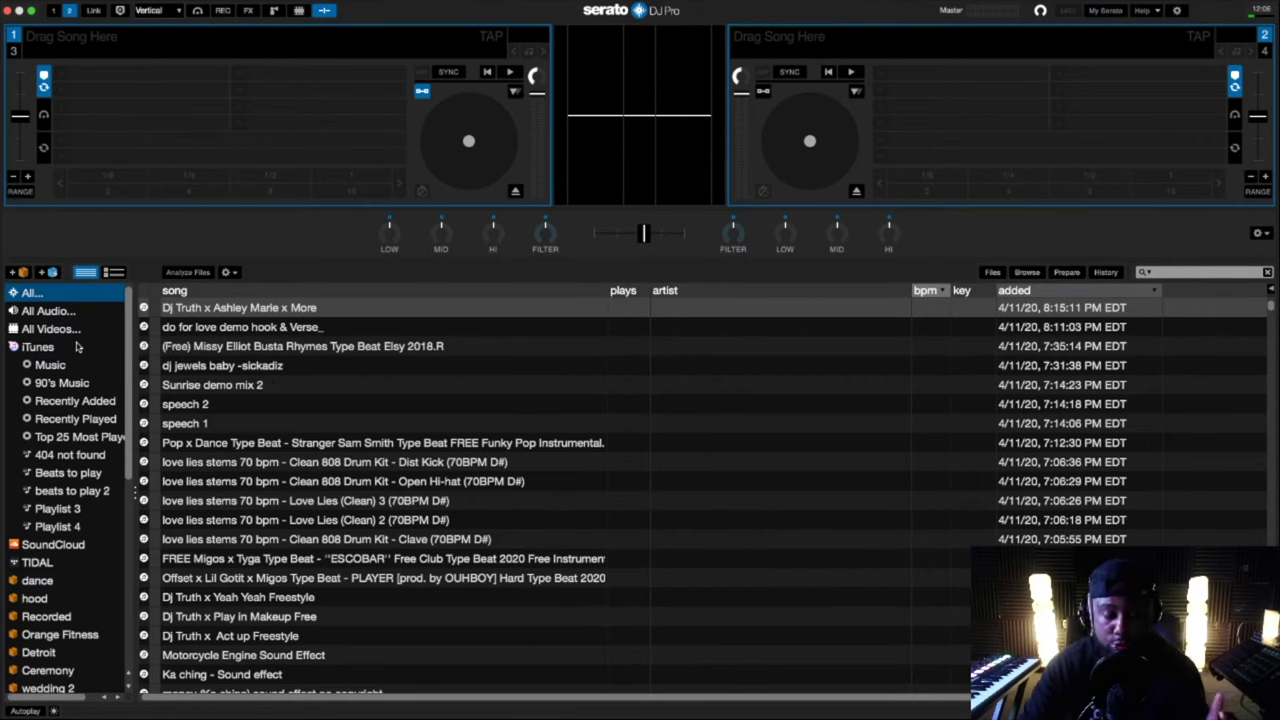
{"action": "left_click", "coordinate": [38, 346]}
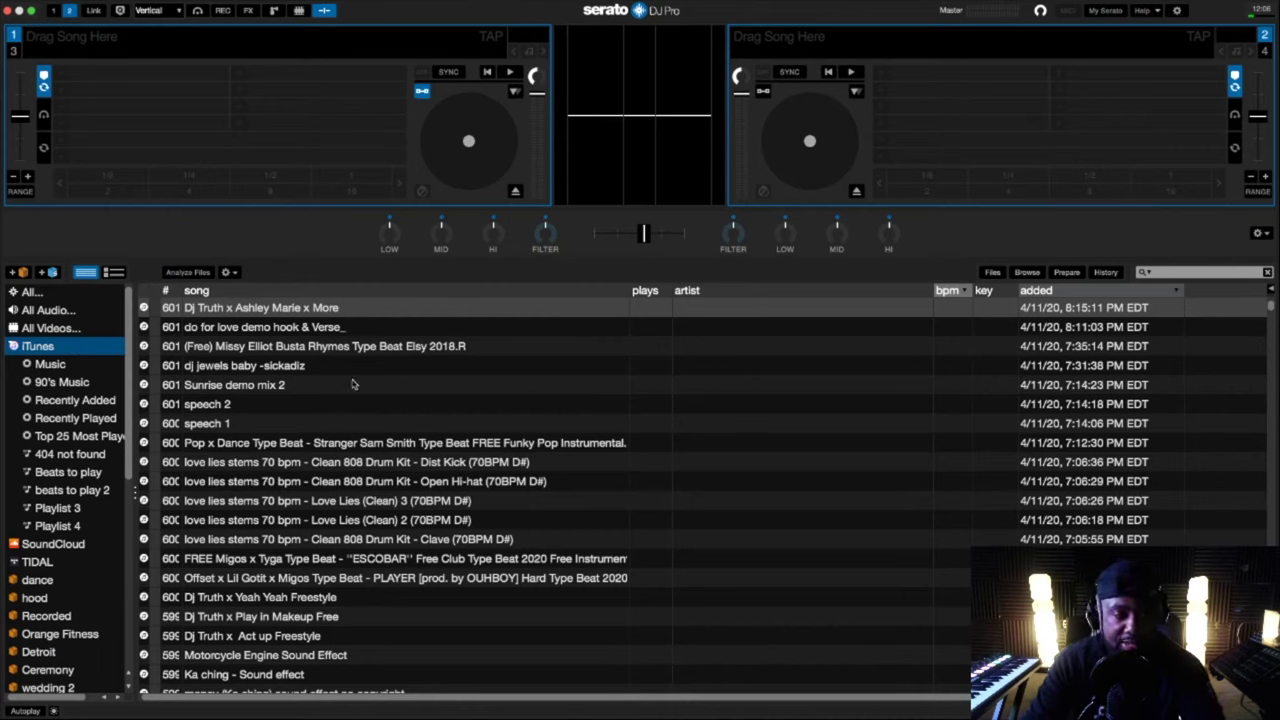
{"action": "scroll", "coordinate": [514, 441], "scroll_direction": "down", "scroll_amount": 3}
{"action": "scroll", "coordinate": [514, 441], "scroll_direction": "down", "scroll_amount": 1}
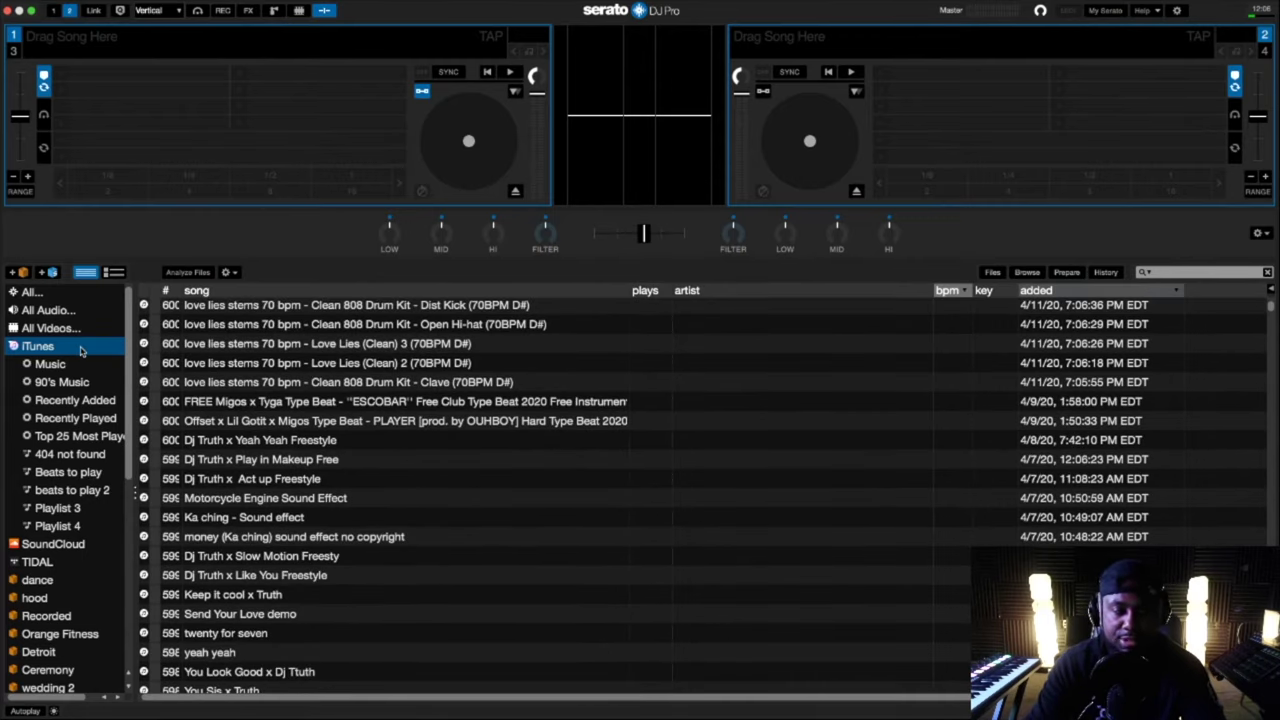
{"action": "scroll", "coordinate": [350, 400], "scroll_direction": "up", "scroll_amount": 4}
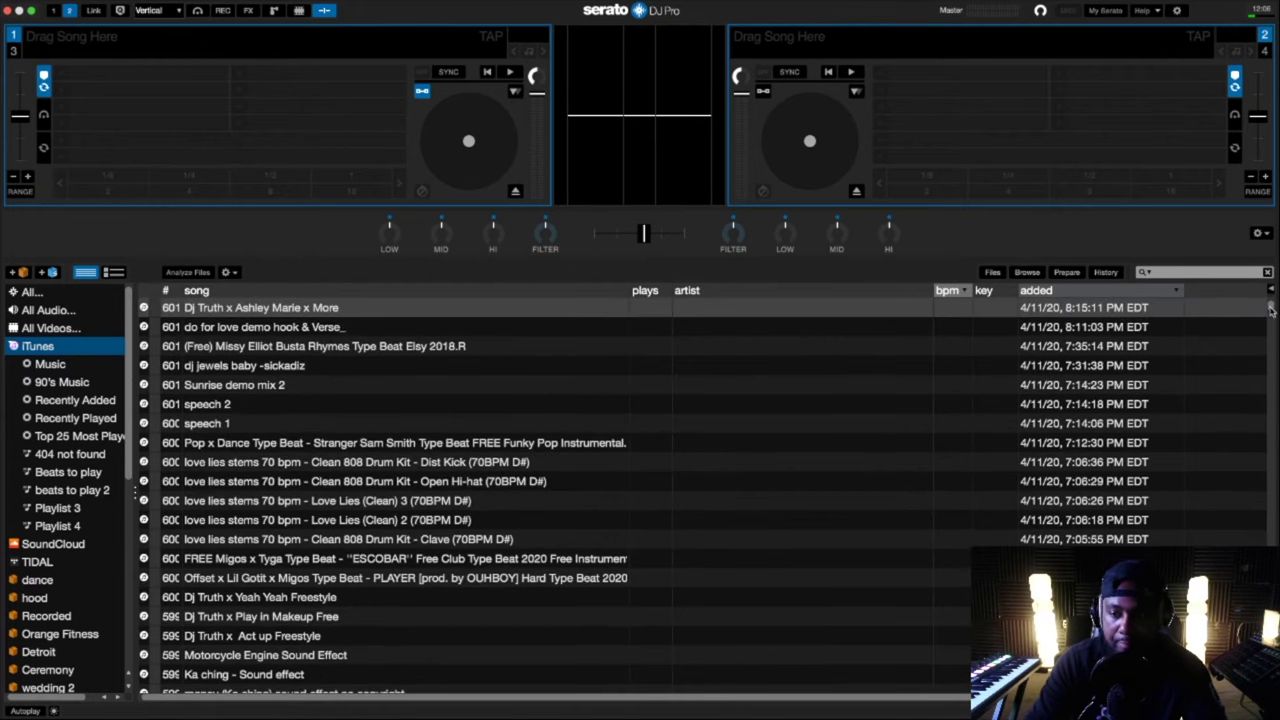
{"action": "left_click_drag", "start_coordinate": [1271, 311], "coordinate": [1270, 306]}
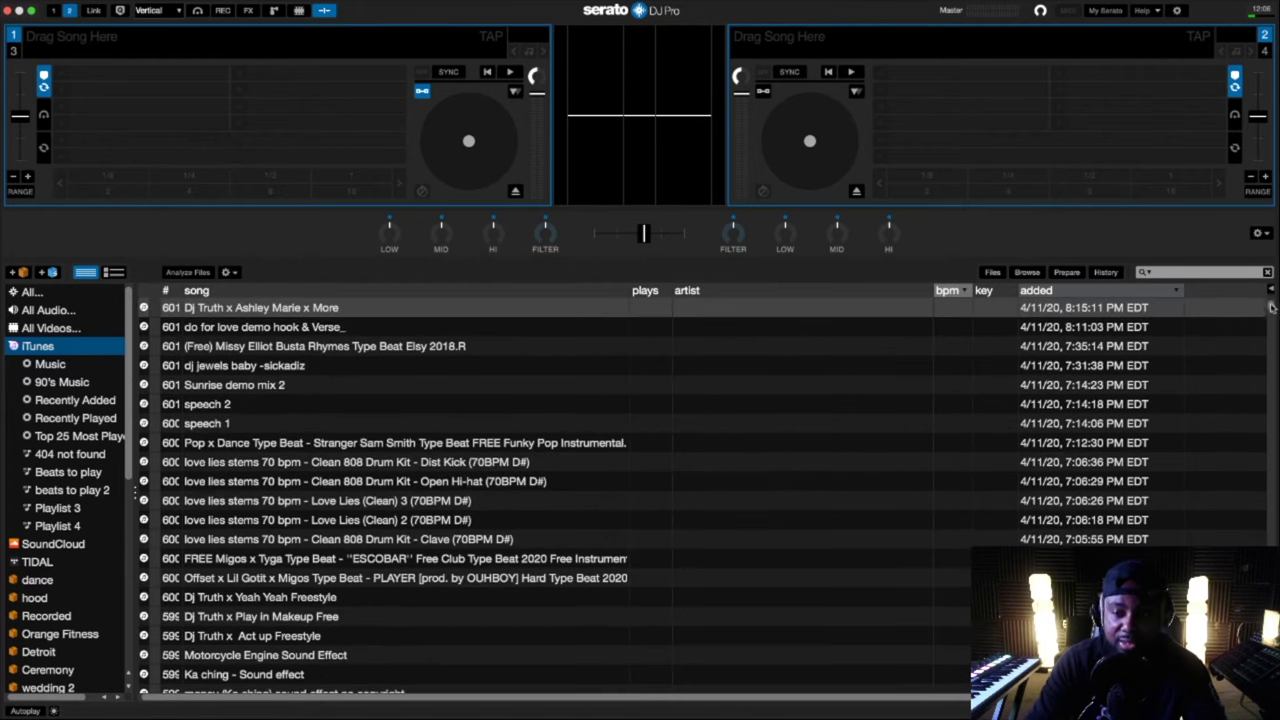
Filter the iTunes library by searching for "naugh"
{"action": "left_click", "coordinate": [1174, 274]}
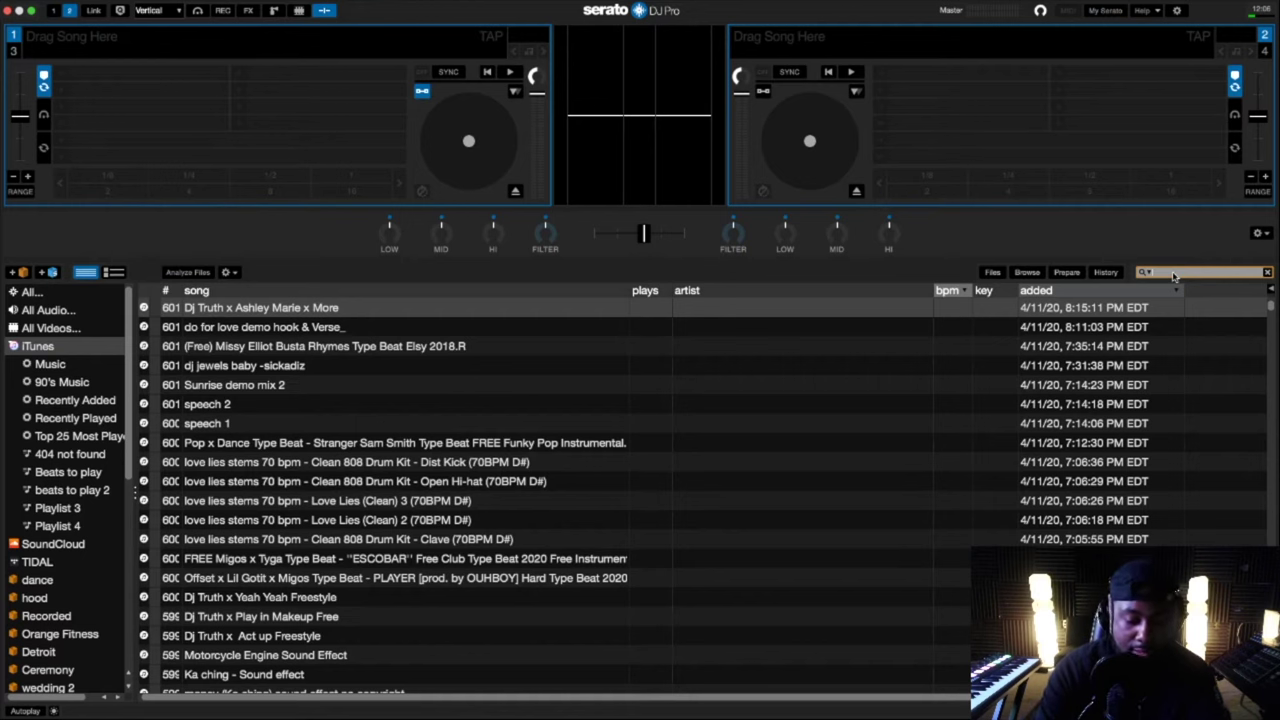
{"action": "type", "text": "e"}
{"action": "type", "text": "augh"}
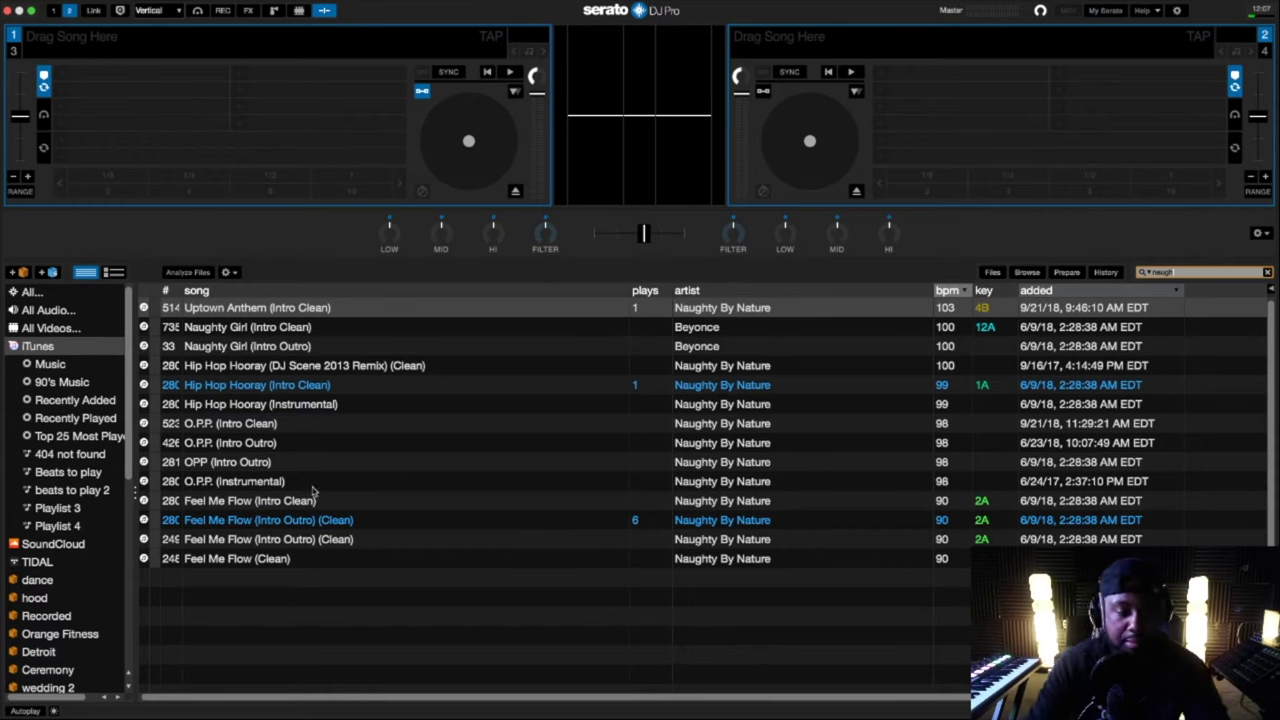
Load "Feel Me Flow (Intro Outro) (Clean)" onto deck 1 and "Hip Hop Hooray (Intro Clean)" onto deck 2
{"action": "left_click", "coordinate": [346, 522]}
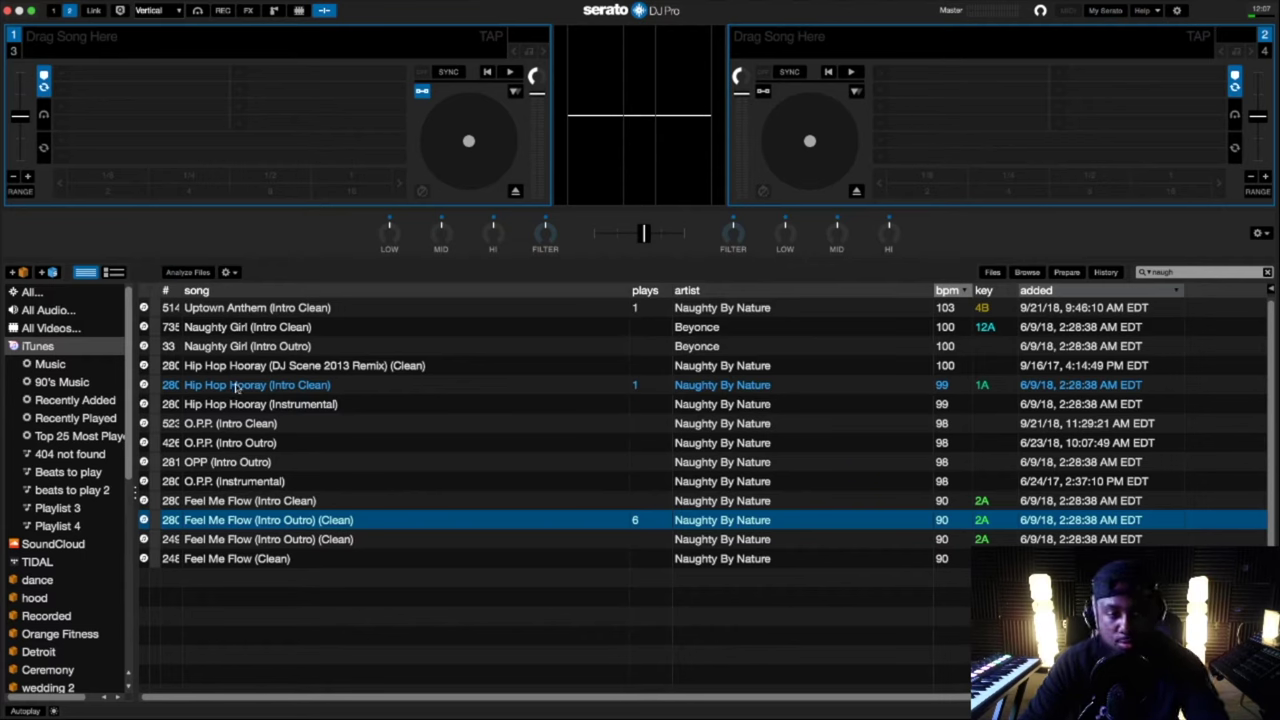
{"action": "left_click_drag", "start_coordinate": [284, 520], "coordinate": [434, 163]}
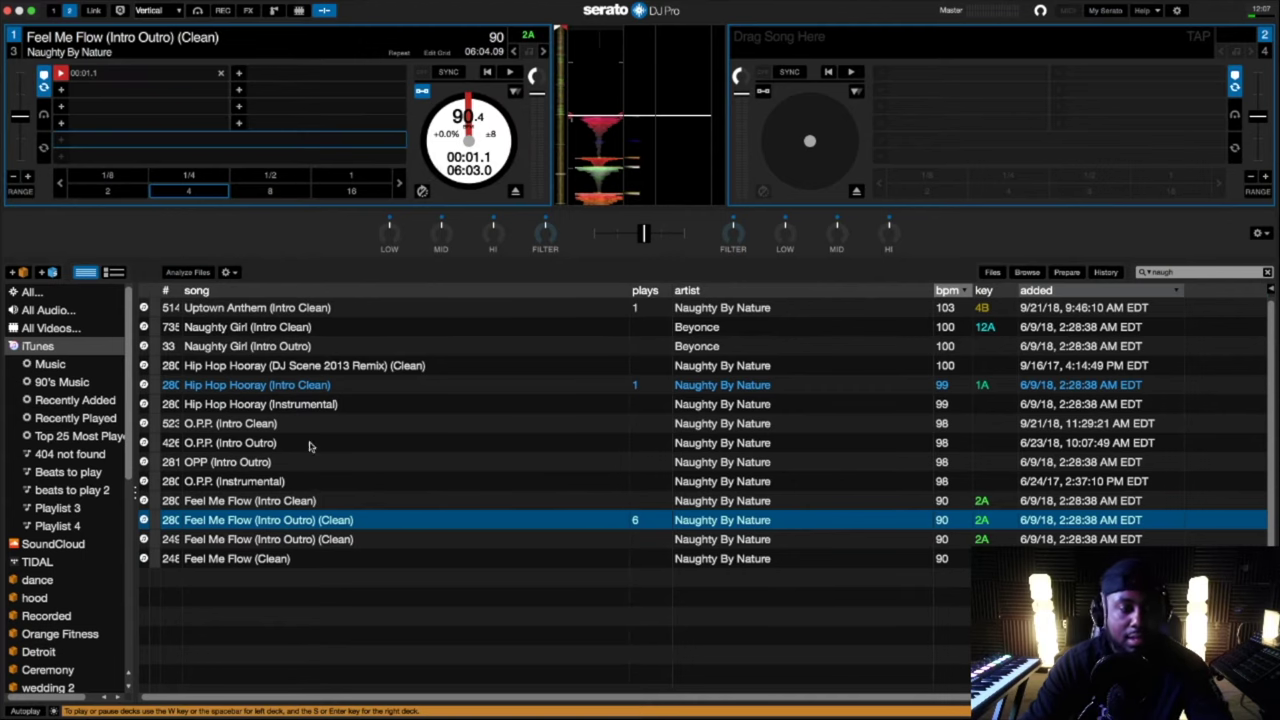
{"action": "left_click_drag", "start_coordinate": [268, 393], "coordinate": [770, 172]}
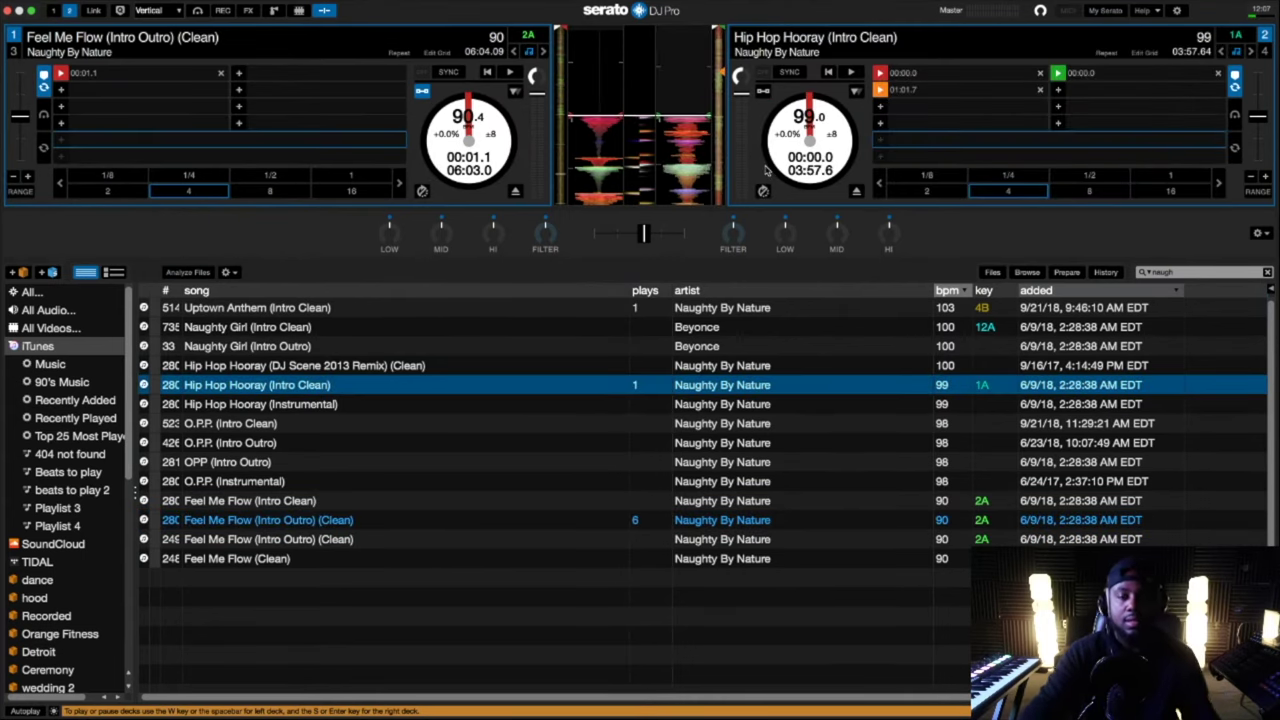
Review the playback and library shortcut list from the built-in help, and close it
{"action": "left_click", "coordinate": [1155, 11]}
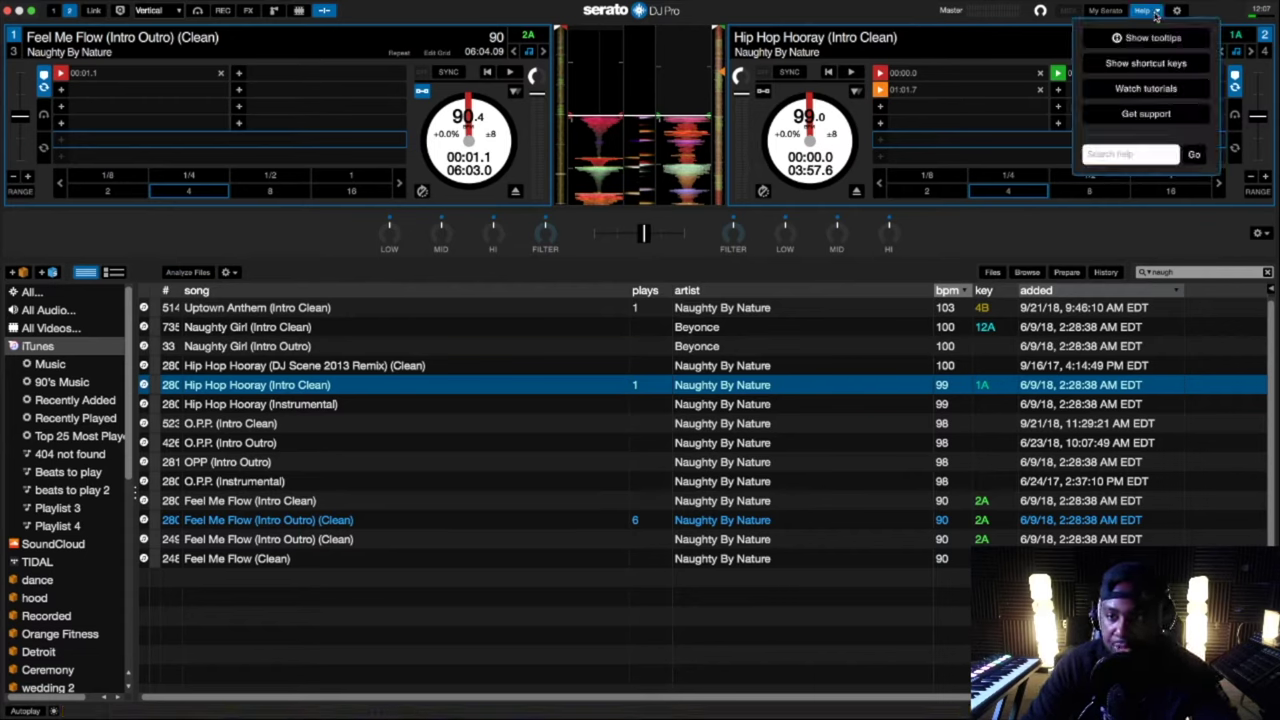
{"action": "left_click", "coordinate": [1147, 64]}
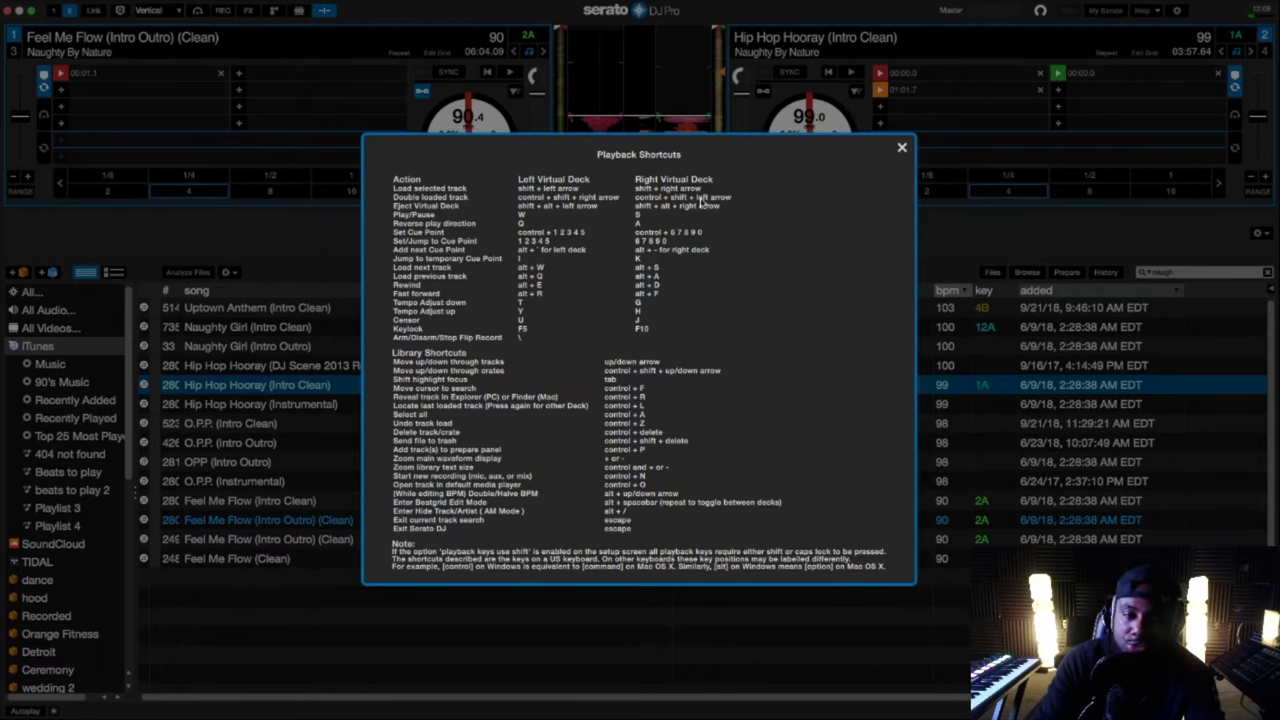
{"action": "left_click", "coordinate": [902, 149]}
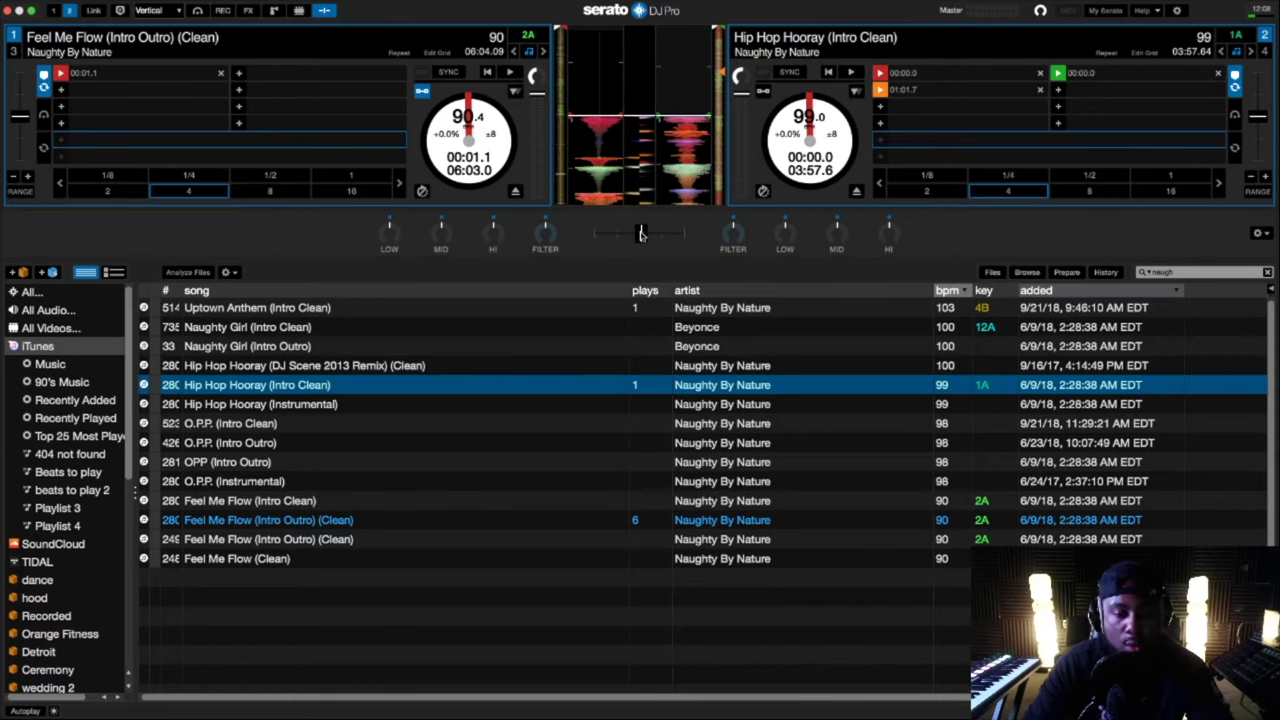
{"action": "mouse_move", "coordinate": [641, 233]}
{"action": "left_mouse_down"}
{"action": "mouse_move", "coordinate": [543, 238]}
{"action": "mouse_move", "coordinate": [689, 246]}
{"action": "mouse_move", "coordinate": [643, 248]}
{"action": "left_mouse_up"}
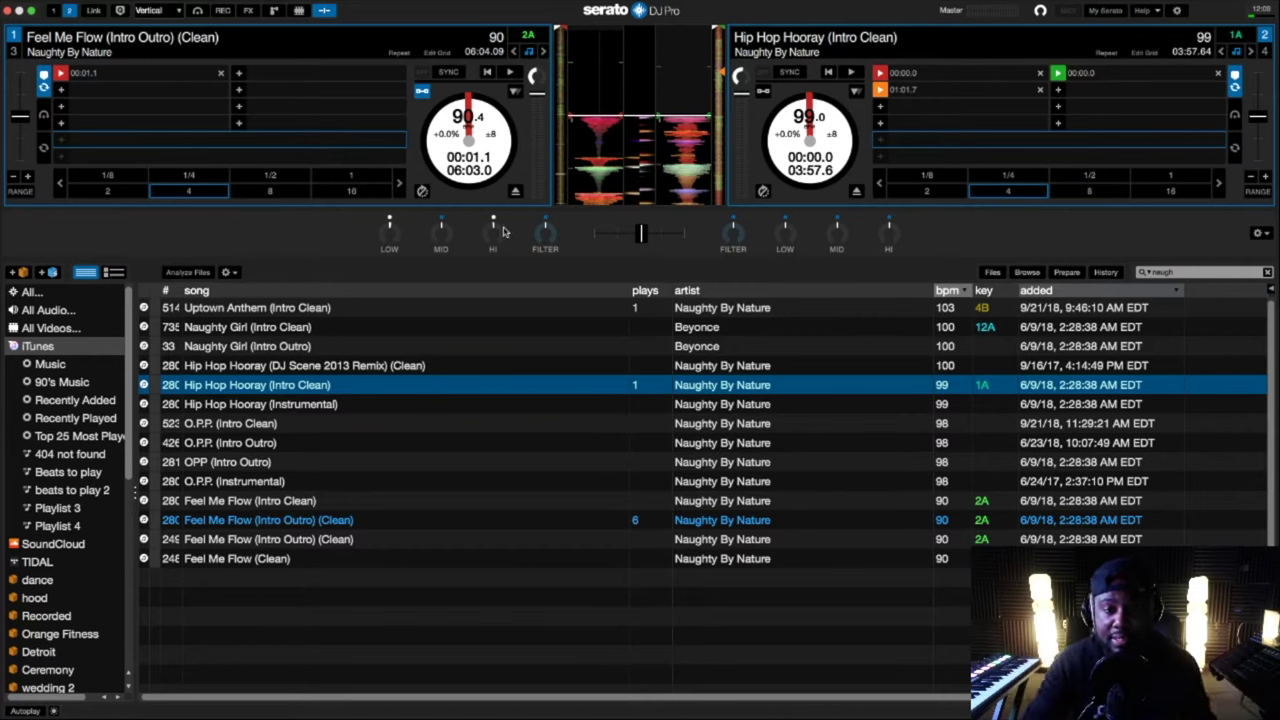
{"action": "mouse_move", "coordinate": [495, 230]}
{"action": "left_mouse_down"}
{"action": "mouse_move", "coordinate": [491, 248]}
{"action": "mouse_move", "coordinate": [496, 230]}
{"action": "left_mouse_up"}
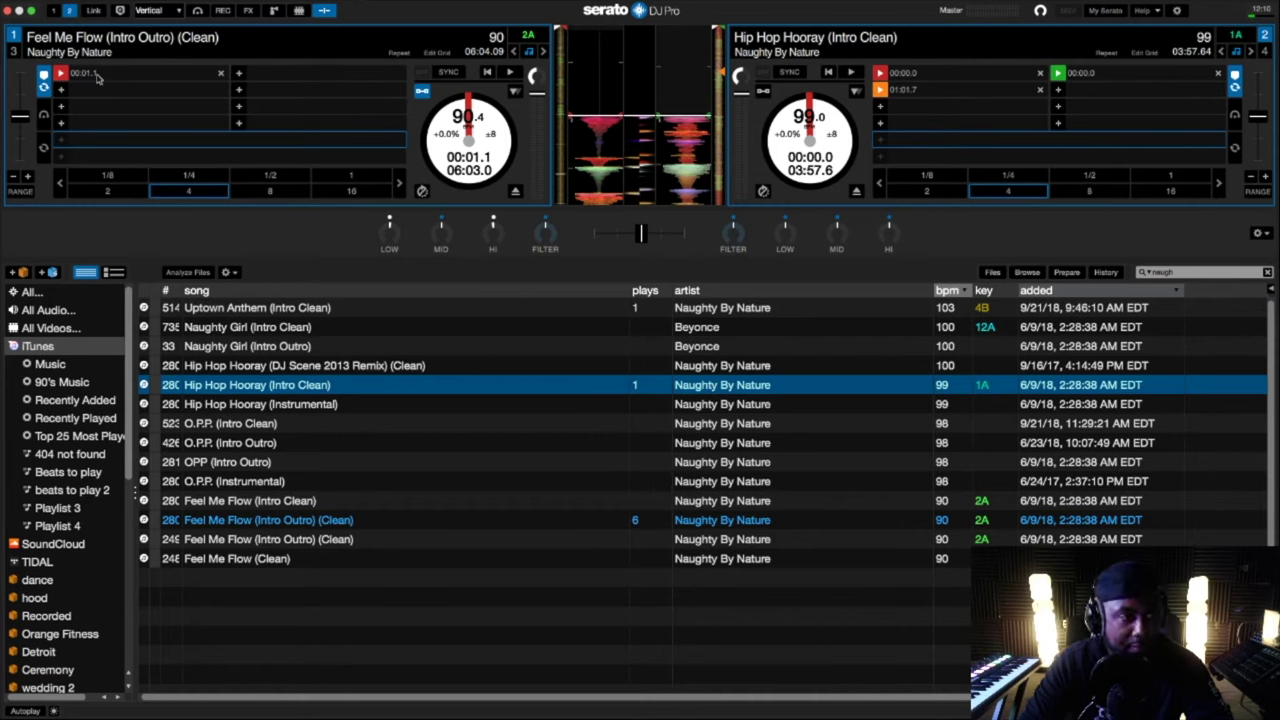
Delete deck 1's existing first cue point and set it again on the song's first beat at 00:01.1
{"action": "left_click", "coordinate": [221, 73]}
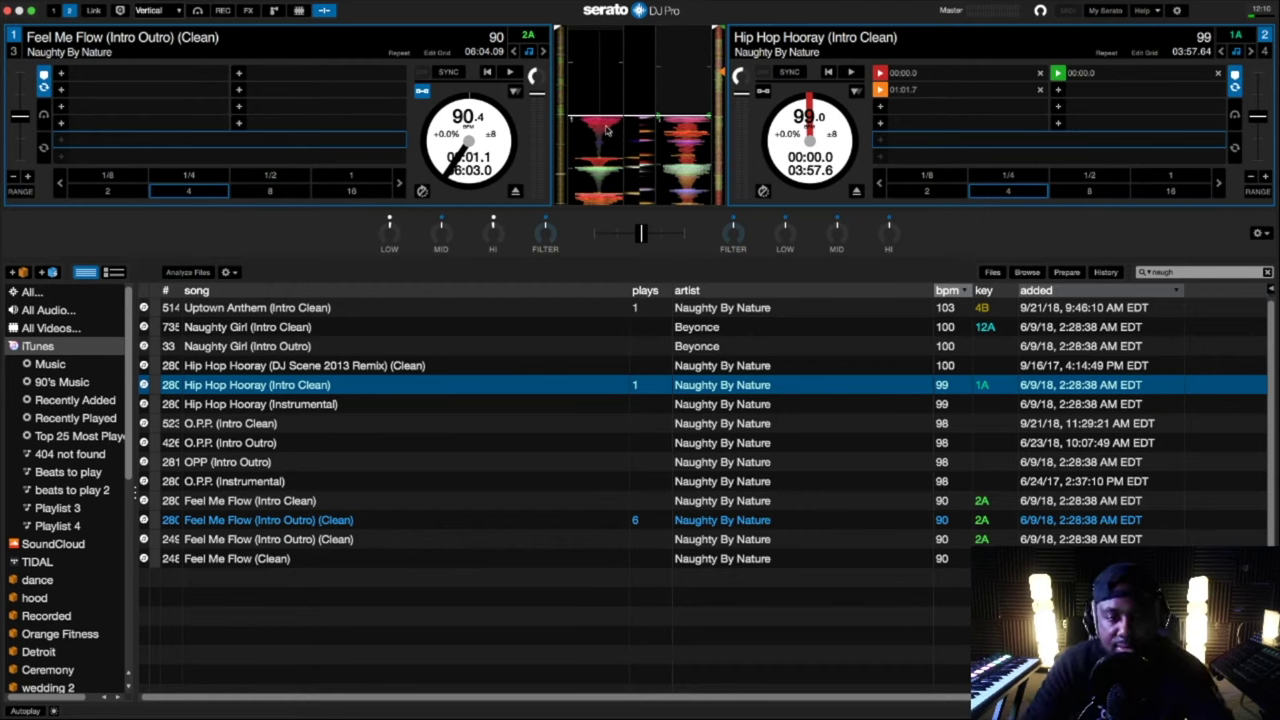
{"action": "left_click_drag", "start_coordinate": [603, 131], "coordinate": [597, 142]}
{"action": "left_click_drag", "start_coordinate": [592, 155], "coordinate": [594, 127]}
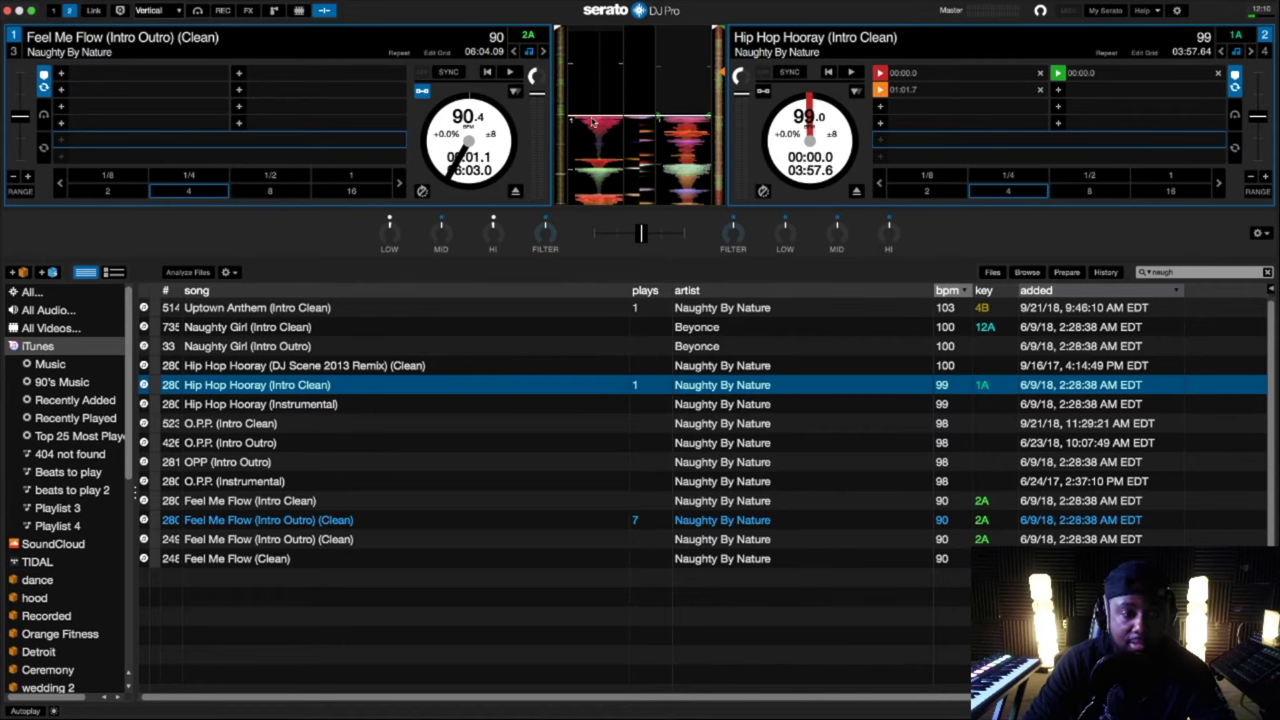
{"action": "left_click", "coordinate": [61, 74]}
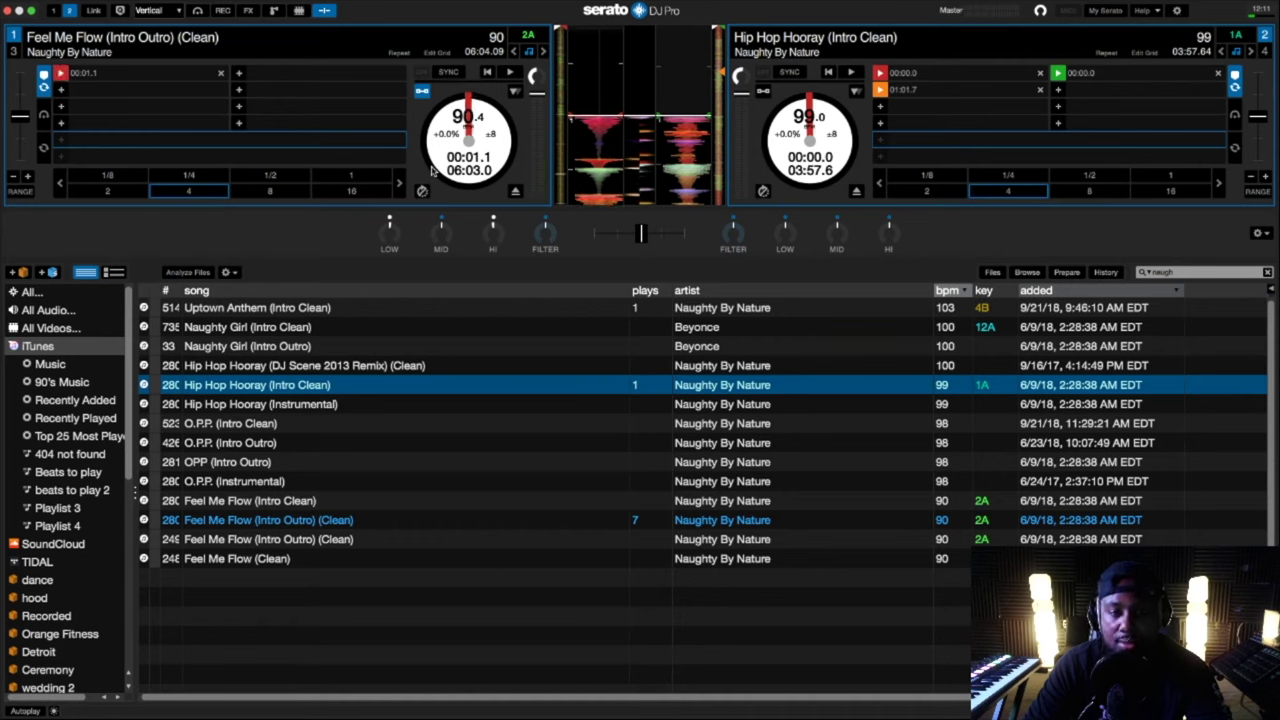
Try a second cue point at 00:02.0 on deck 1, return to the first cue, and delete the second one
{"action": "key", "text": "space"}
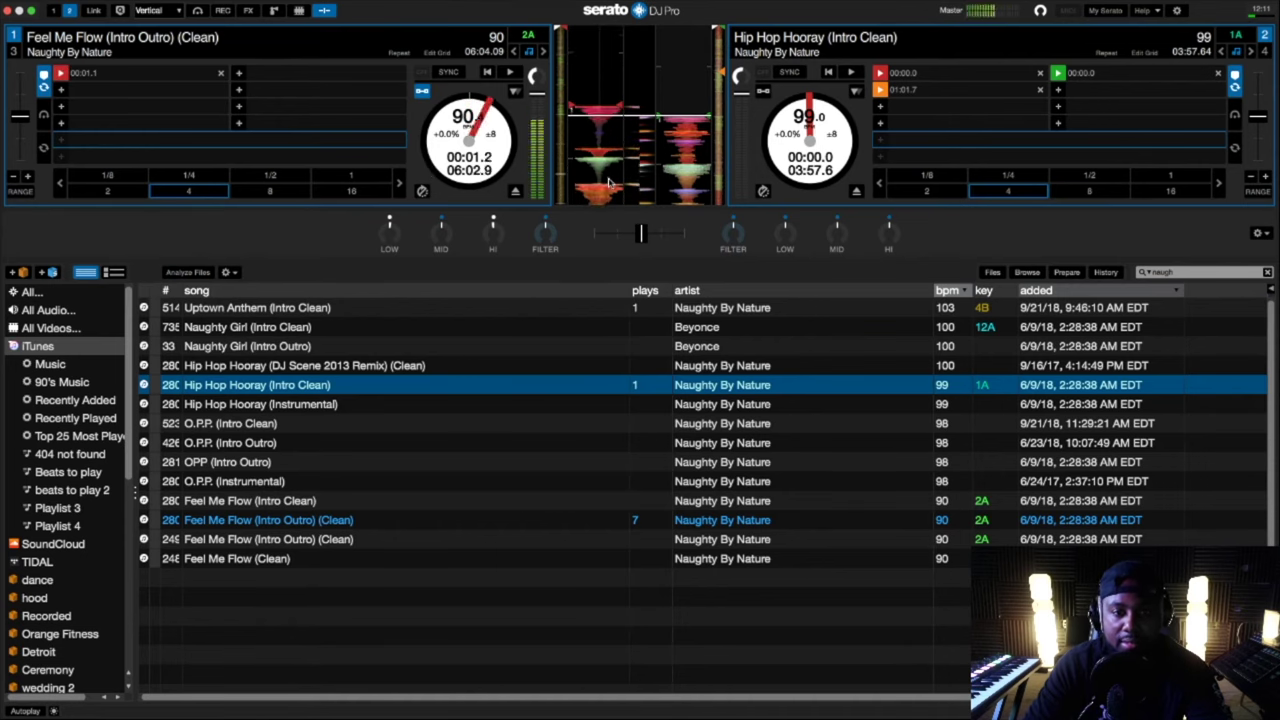
{"action": "key", "text": "space"}
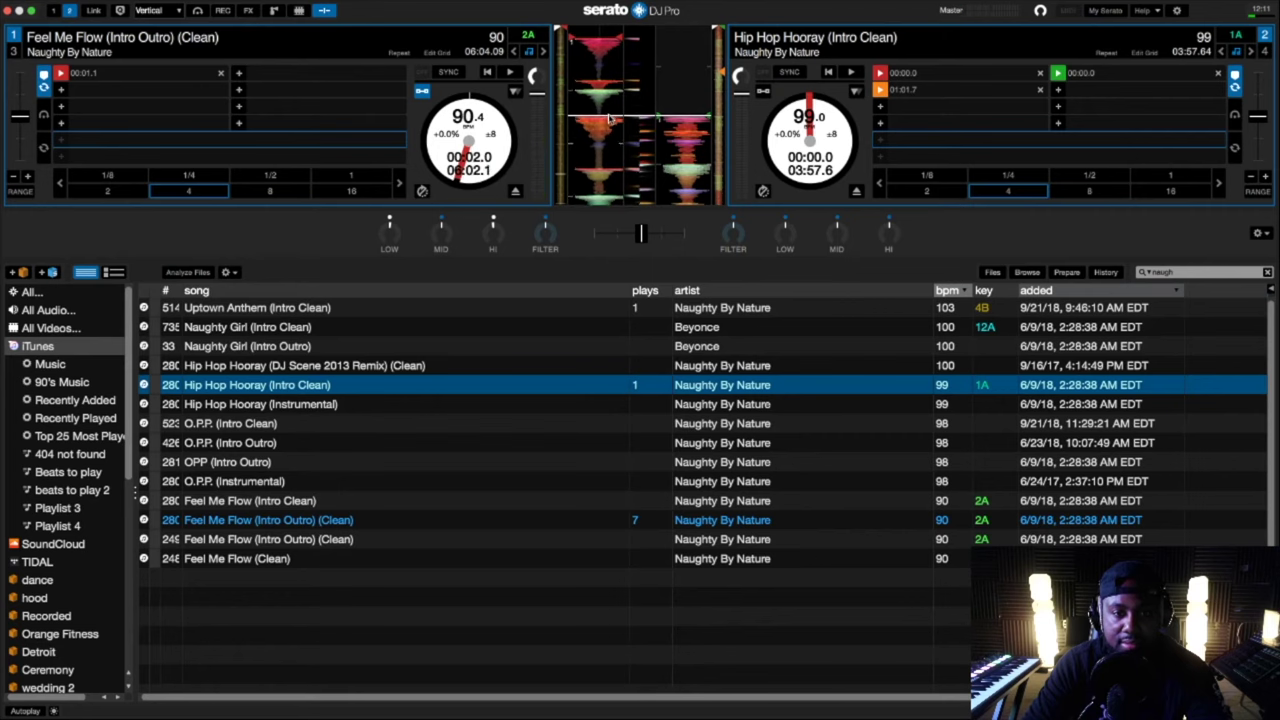
{"action": "left_click", "coordinate": [62, 90]}
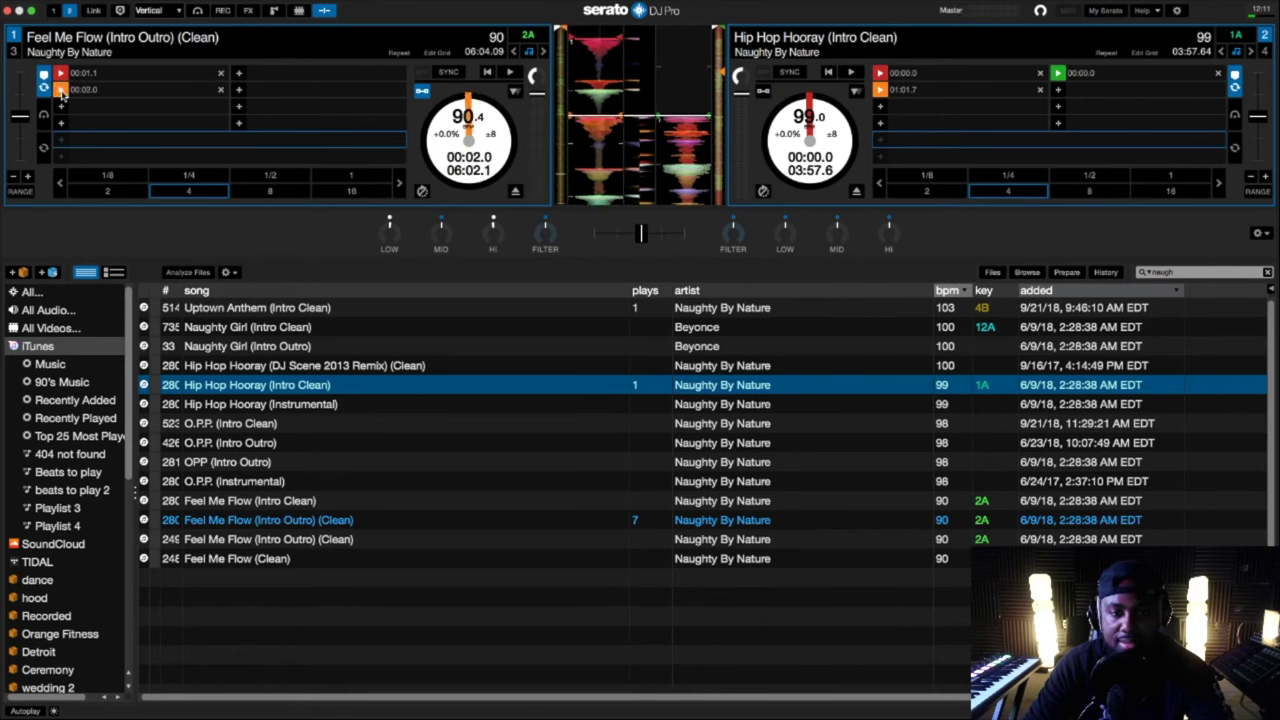
{"action": "left_click", "coordinate": [62, 90]}
{"action": "key", "text": "1"}
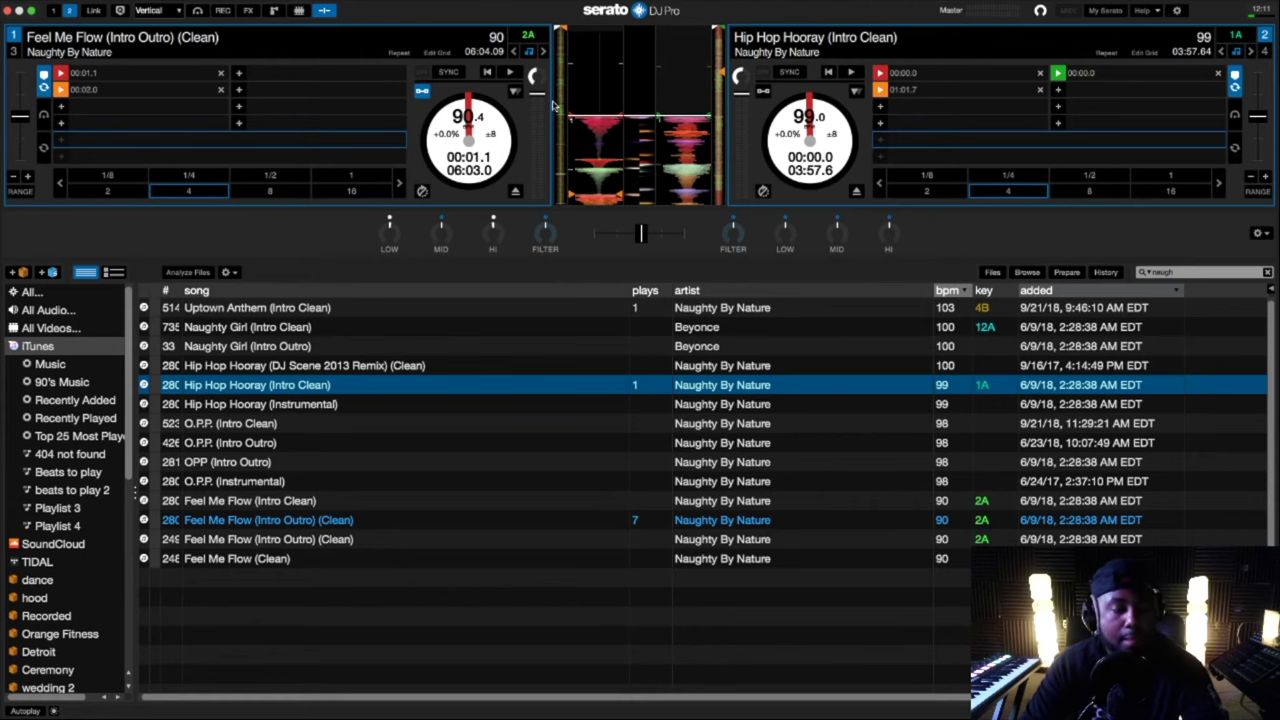
{"action": "left_click", "coordinate": [222, 90]}
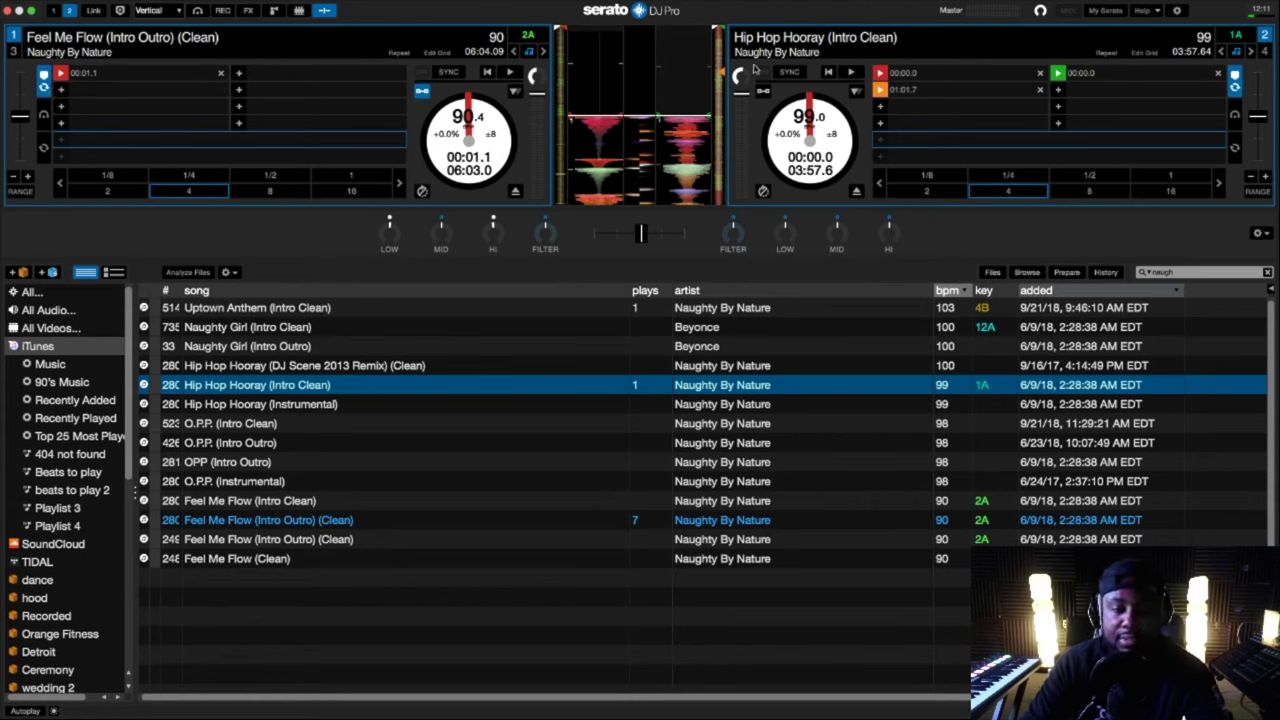
Clear all of deck 2's cue points and set a new first cue at 00:00.0
{"action": "left_click", "coordinate": [1041, 90]}
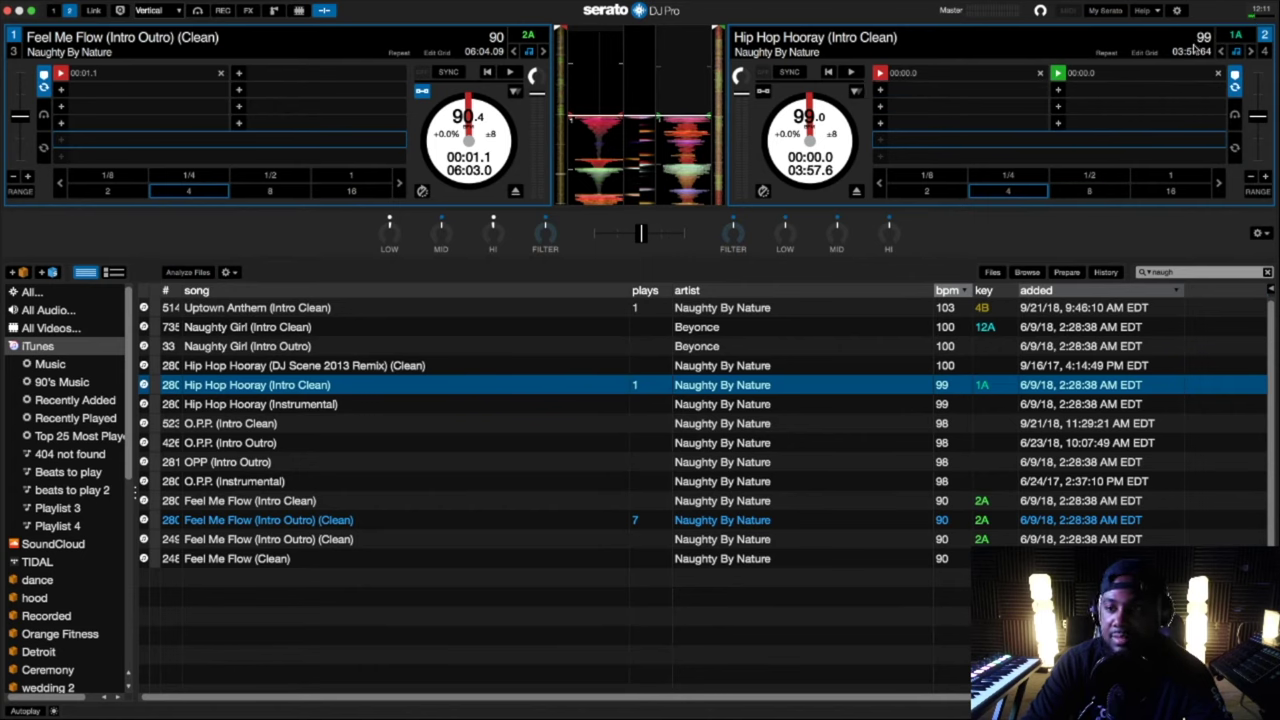
{"action": "left_click", "coordinate": [1219, 75]}
{"action": "left_click", "coordinate": [1041, 73]}
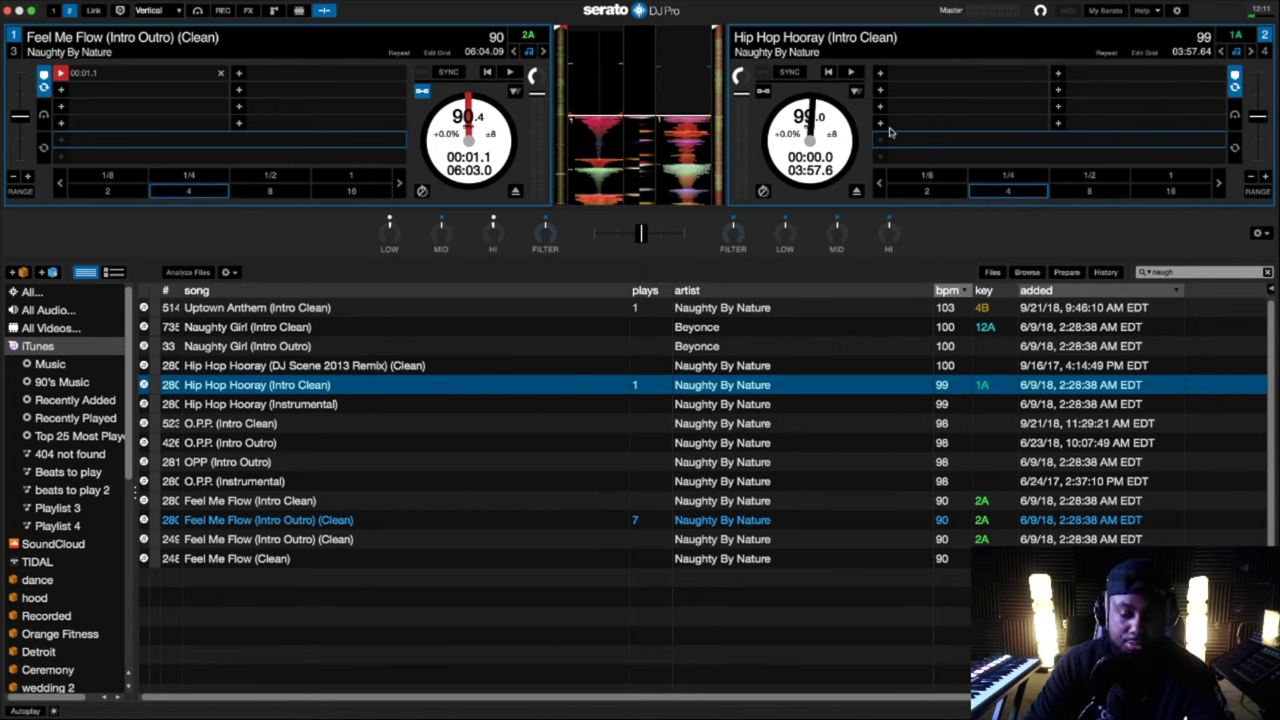
{"action": "key", "text": "6"}
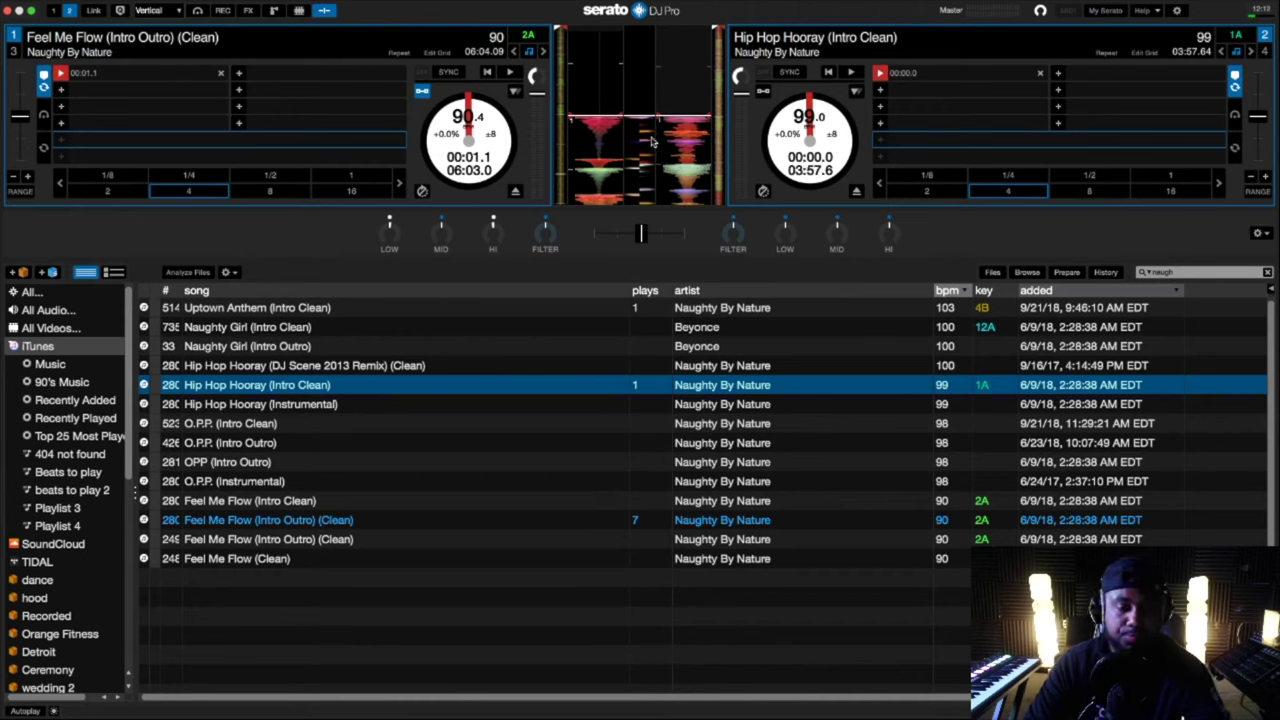
Play deck 1 from its first cue point, keep it running, and jump back to the cue
{"action": "key", "text": "1"}
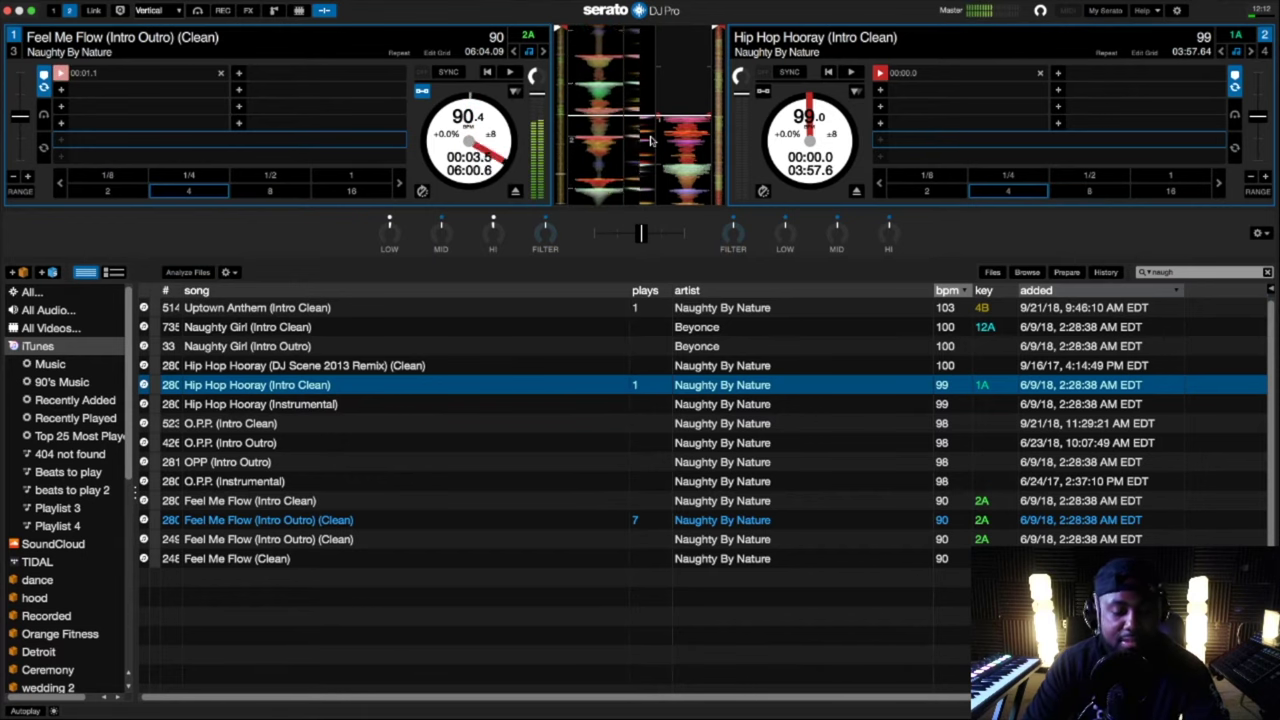
{"action": "key", "text": "space"}
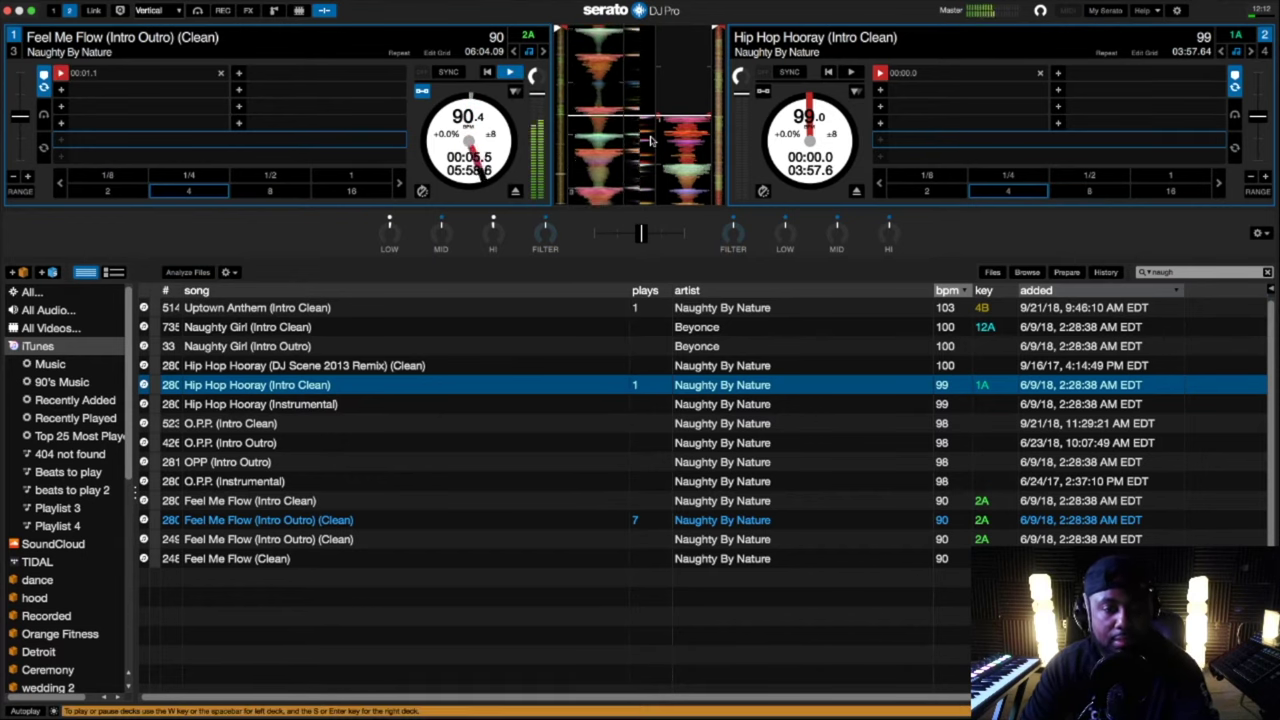
{"action": "key", "text": "1"}
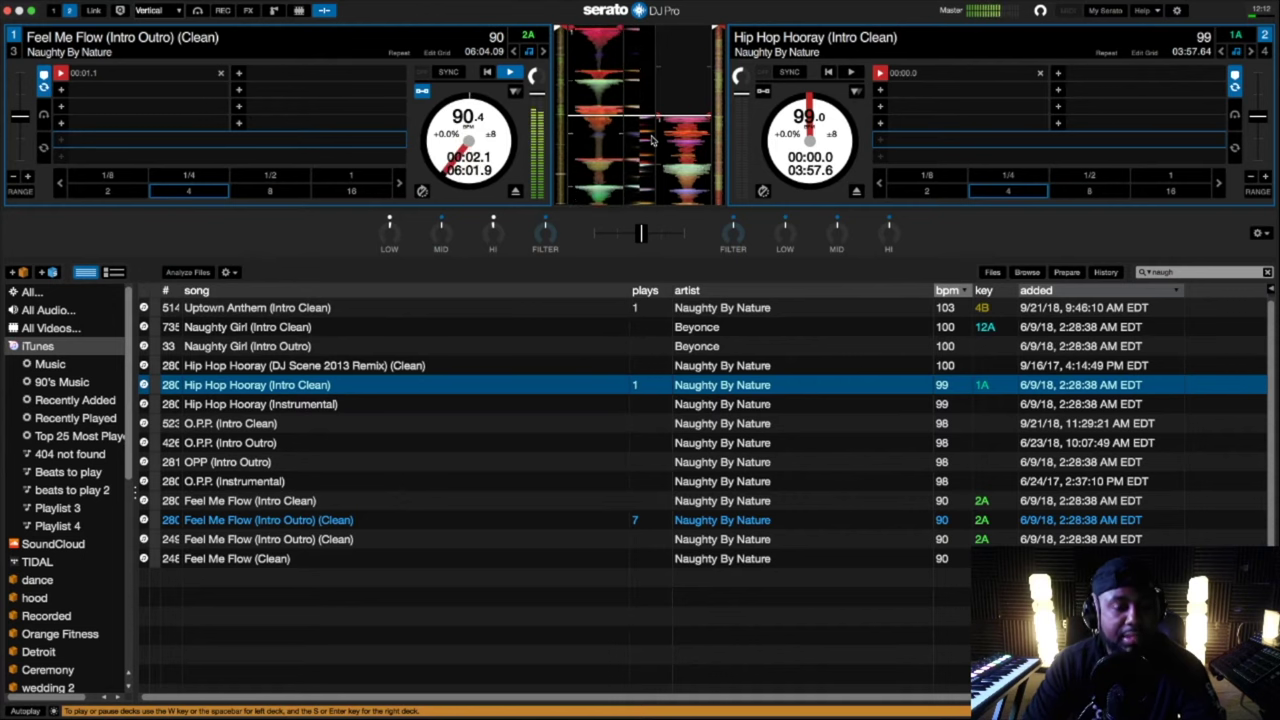
Shift the key of both decks up by 2, to 4A on deck 1 and 3A on deck 2, while auditioning their first cues
{"action": "key", "text": "1"}
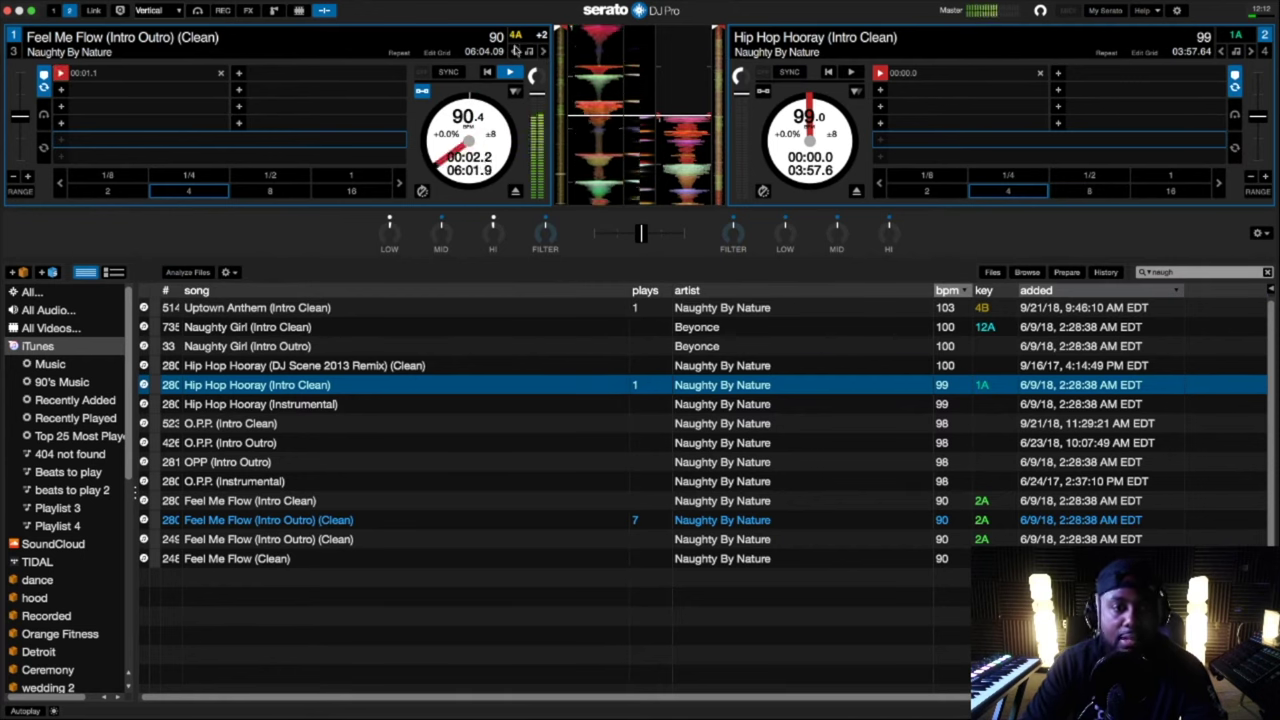
{"action": "key", "text": "1"}
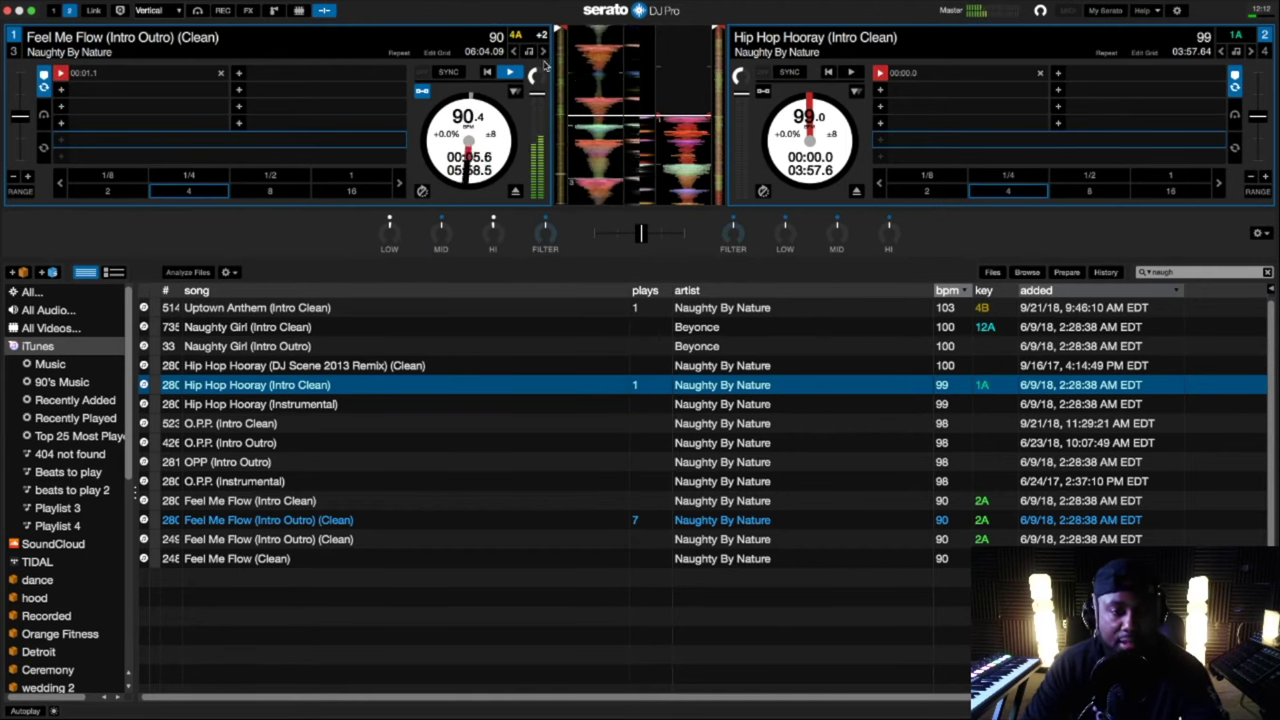
{"action": "key", "text": "1"}
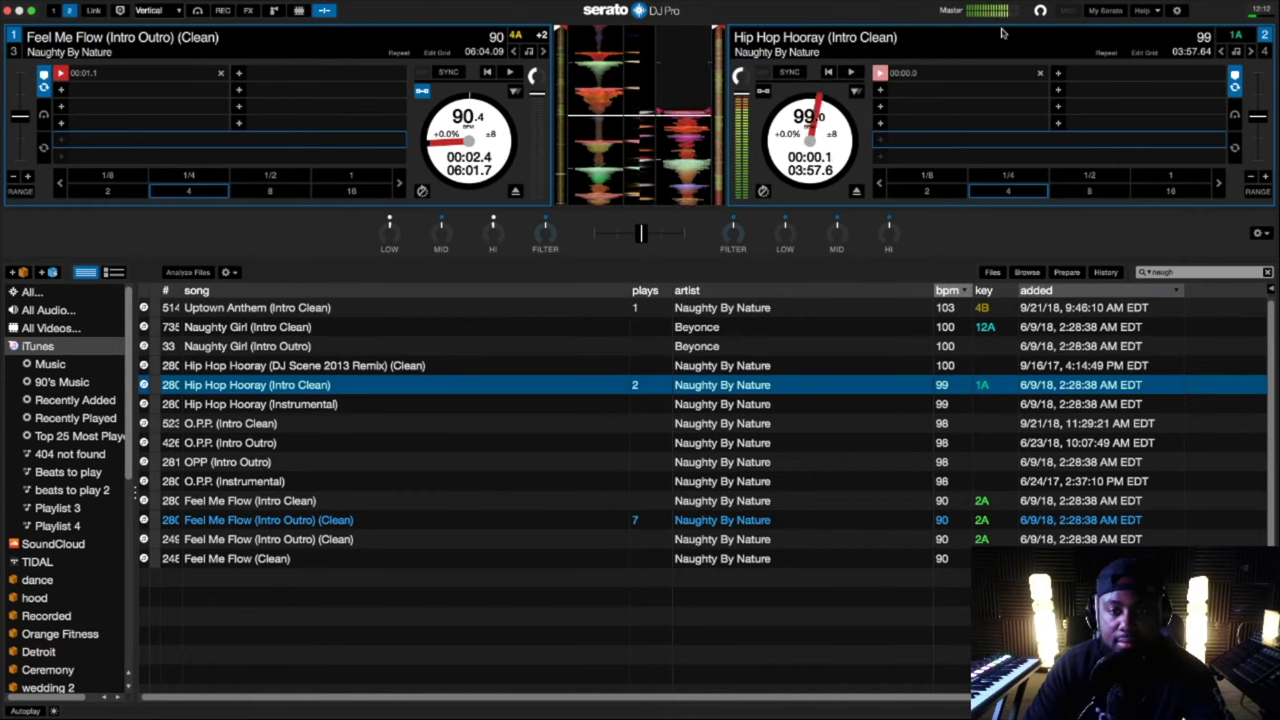
{"action": "left_click", "coordinate": [1252, 52]}
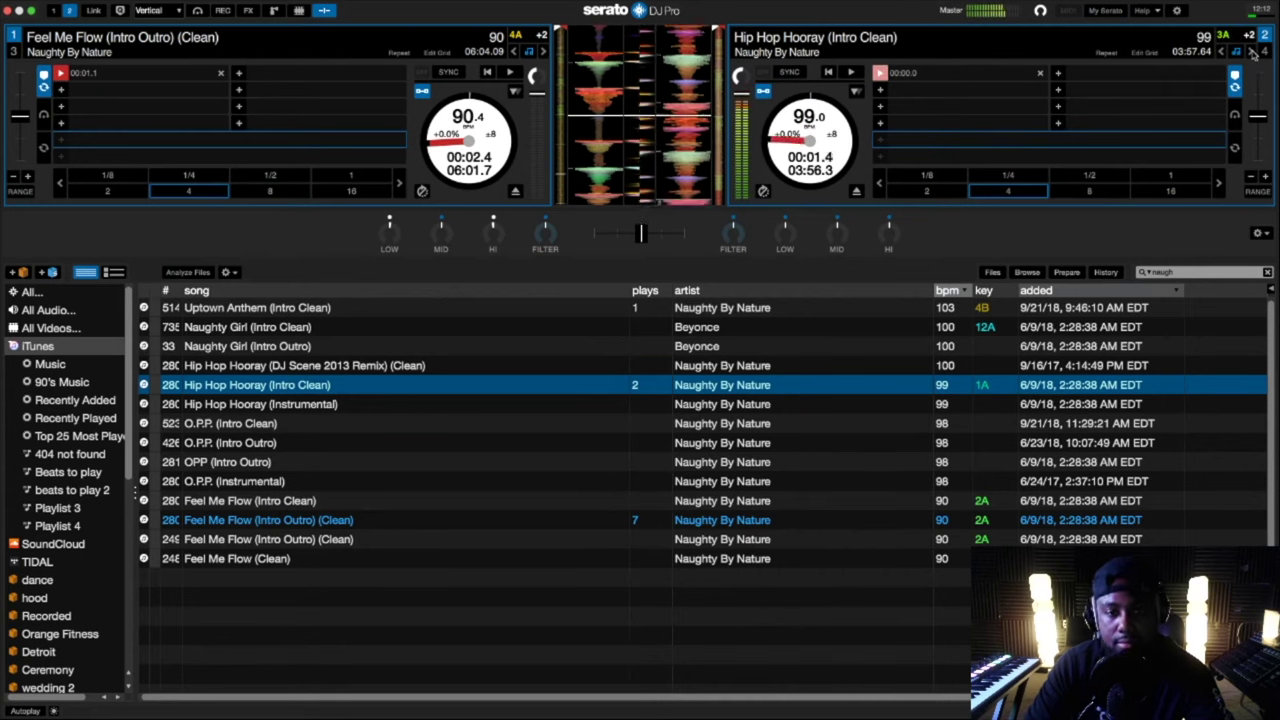
{"action": "key", "text": "shift+Right"}
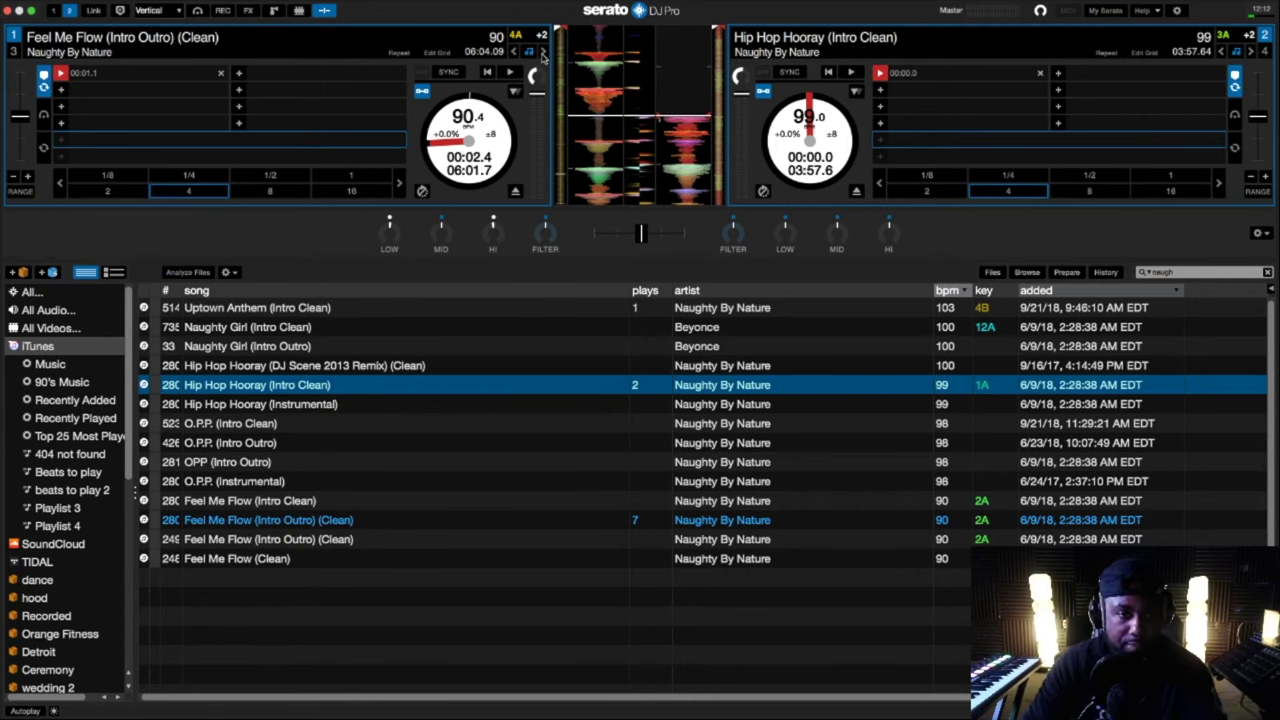
Try syncing deck 1 to deck 2's 99.0 BPM and deck 2 to deck 1's 90.4 BPM, switching sync off each time
{"action": "left_click", "coordinate": [451, 73]}
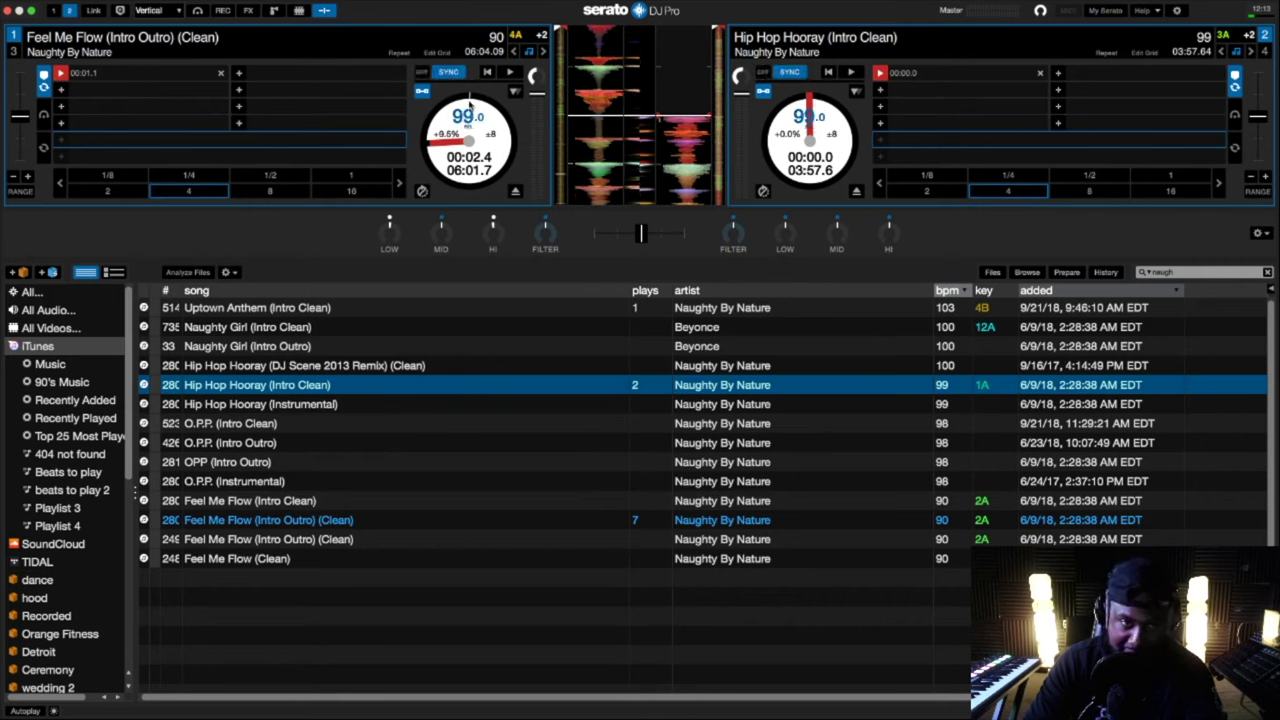
{"action": "left_click", "coordinate": [421, 72]}
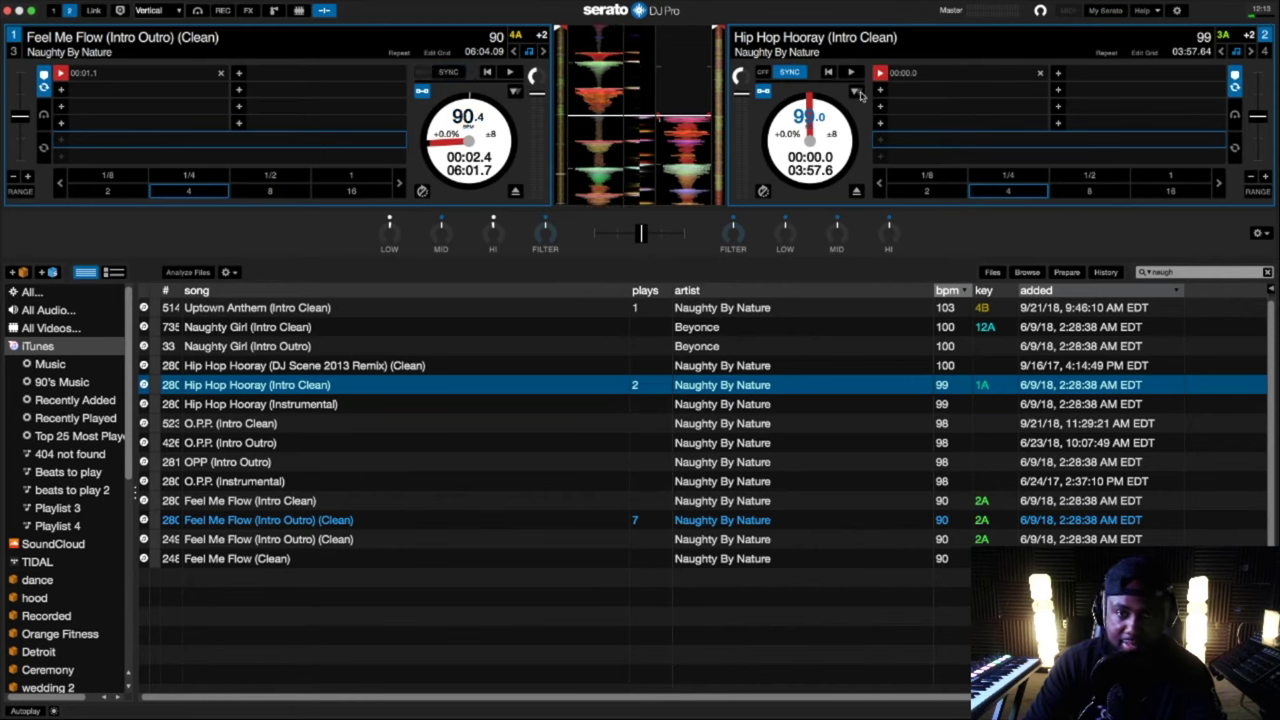
{"action": "left_click", "coordinate": [765, 74]}
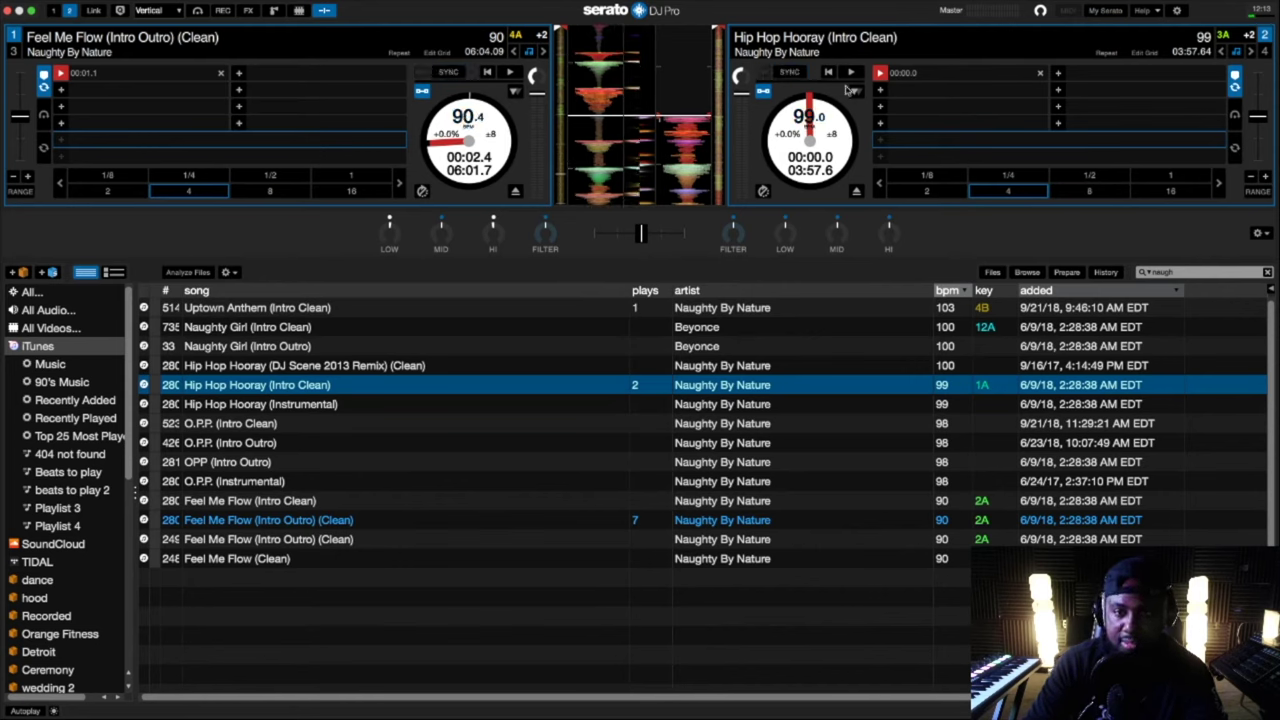
{"action": "left_click", "coordinate": [790, 74]}
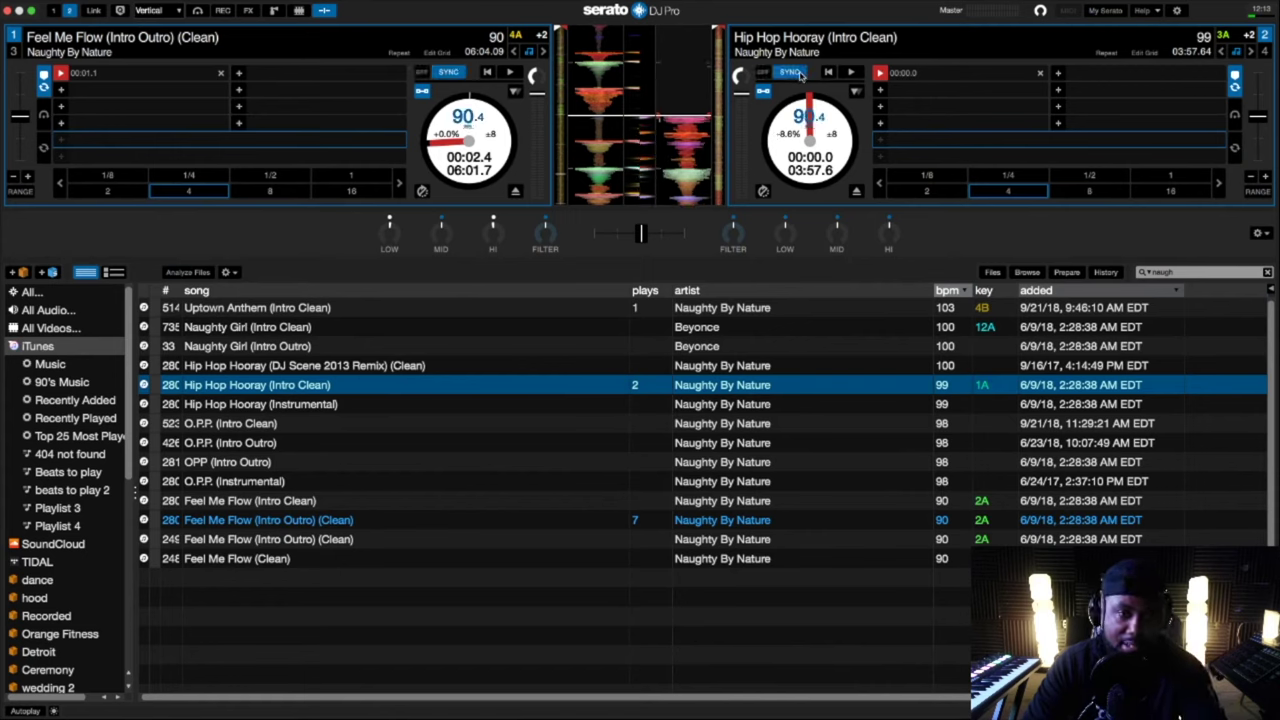
{"action": "left_click", "coordinate": [766, 75]}
{"action": "left_click", "coordinate": [424, 74]}
{"action": "left_click", "coordinate": [449, 74]}
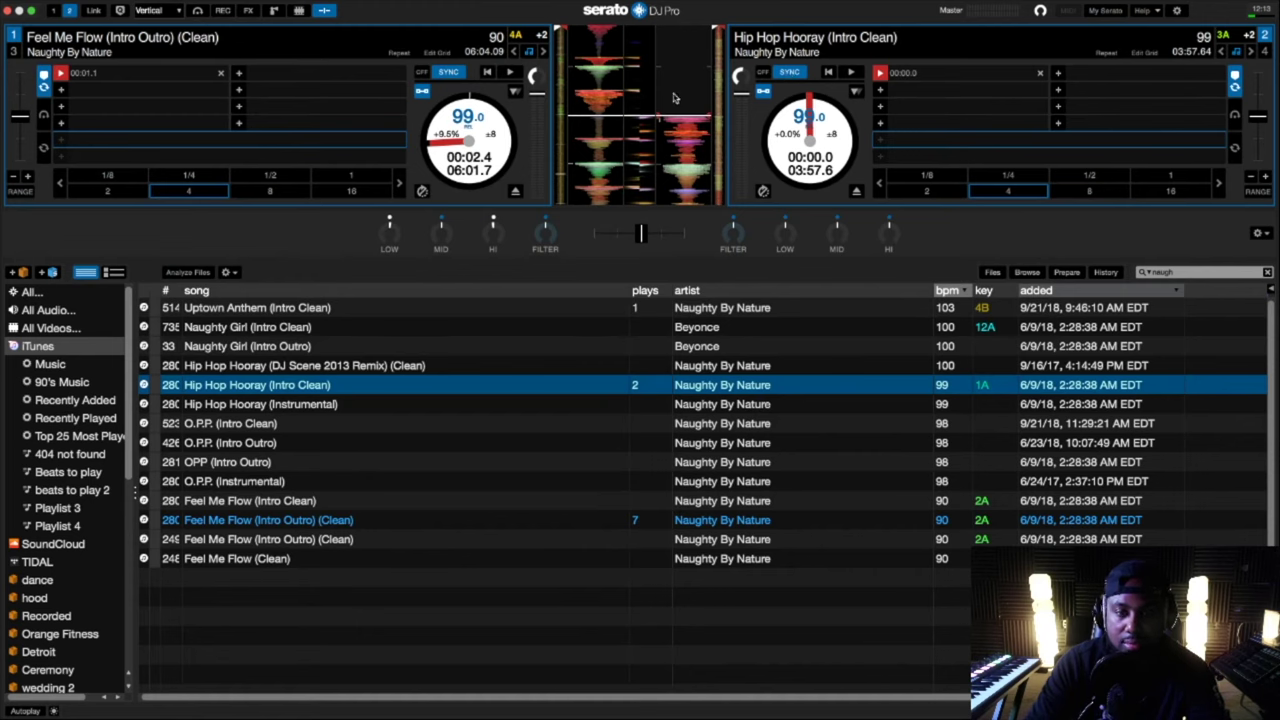
{"action": "left_click", "coordinate": [421, 73]}
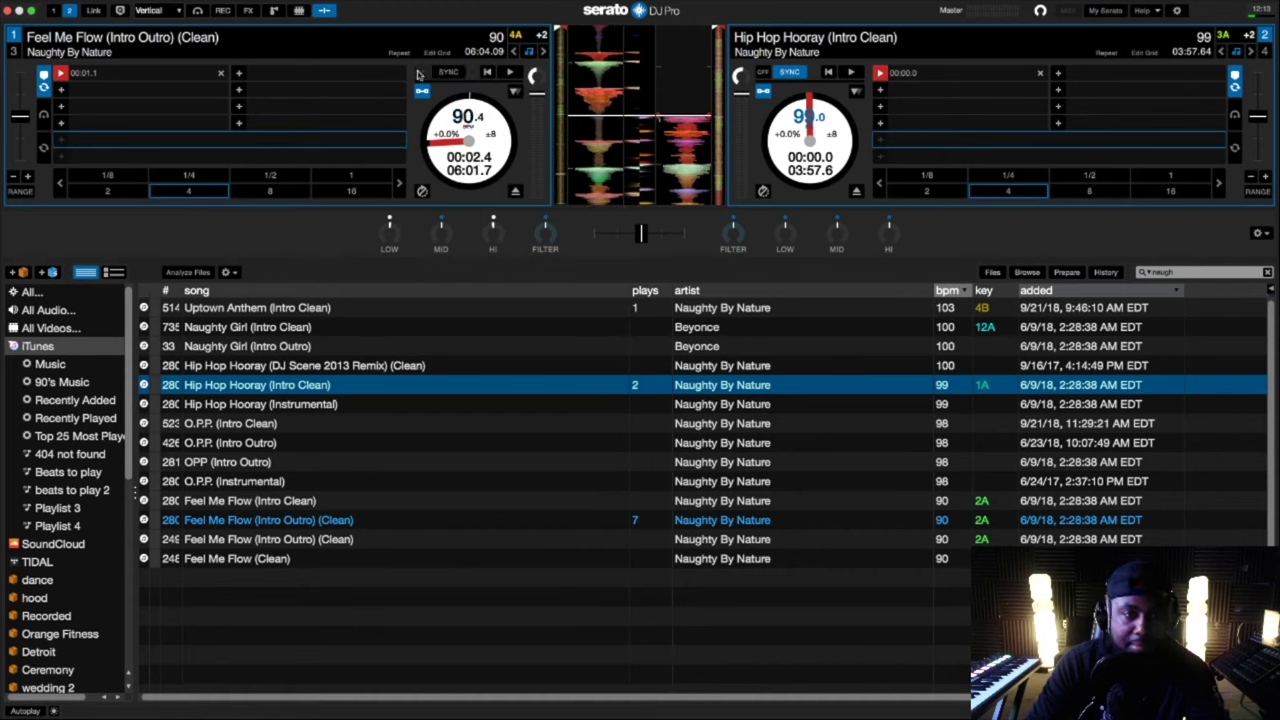
{"action": "left_click", "coordinate": [760, 75]}
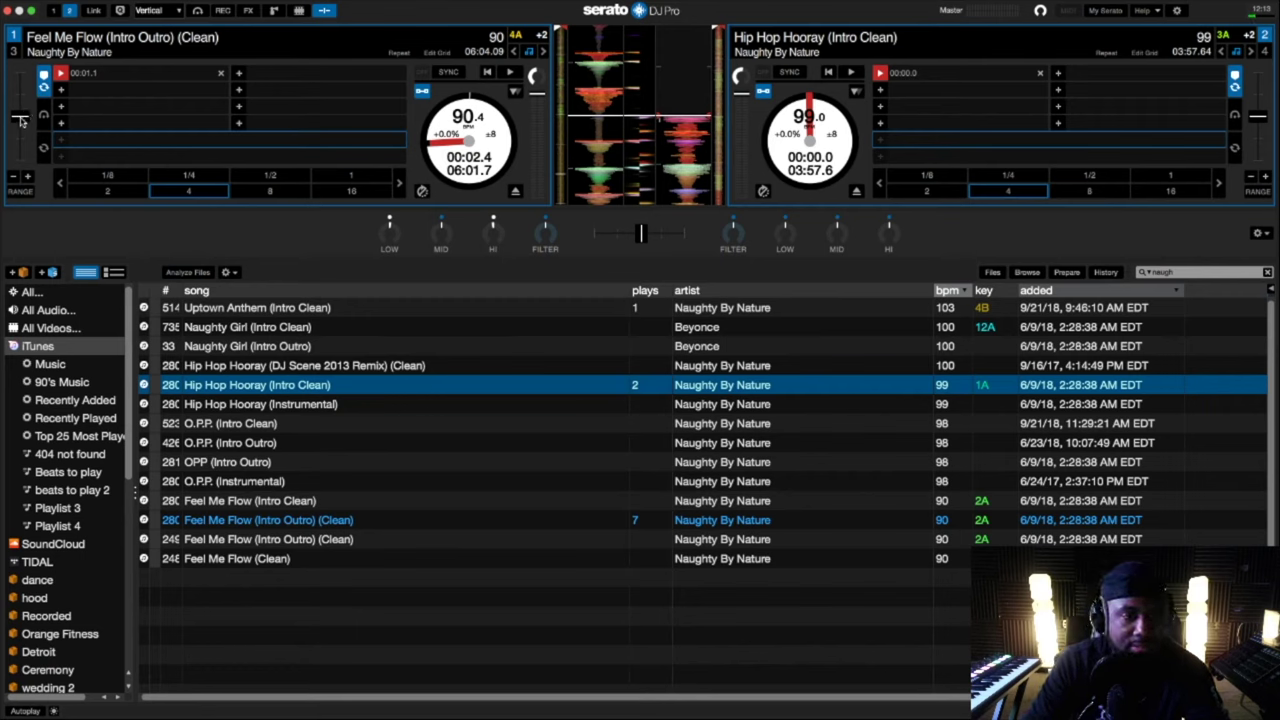
Raise deck 1's tempo to about 93.9 BPM, slow deck 2's pitch, and sync deck 2 to deck 1
{"action": "mouse_move", "coordinate": [20, 120]}
{"action": "left_mouse_down"}
{"action": "mouse_move", "coordinate": [23, 90]}
{"action": "mouse_move", "coordinate": [19, 155]}
{"action": "mouse_move", "coordinate": [18, 107]}
{"action": "mouse_move", "coordinate": [20, 137]}
{"action": "left_mouse_up"}
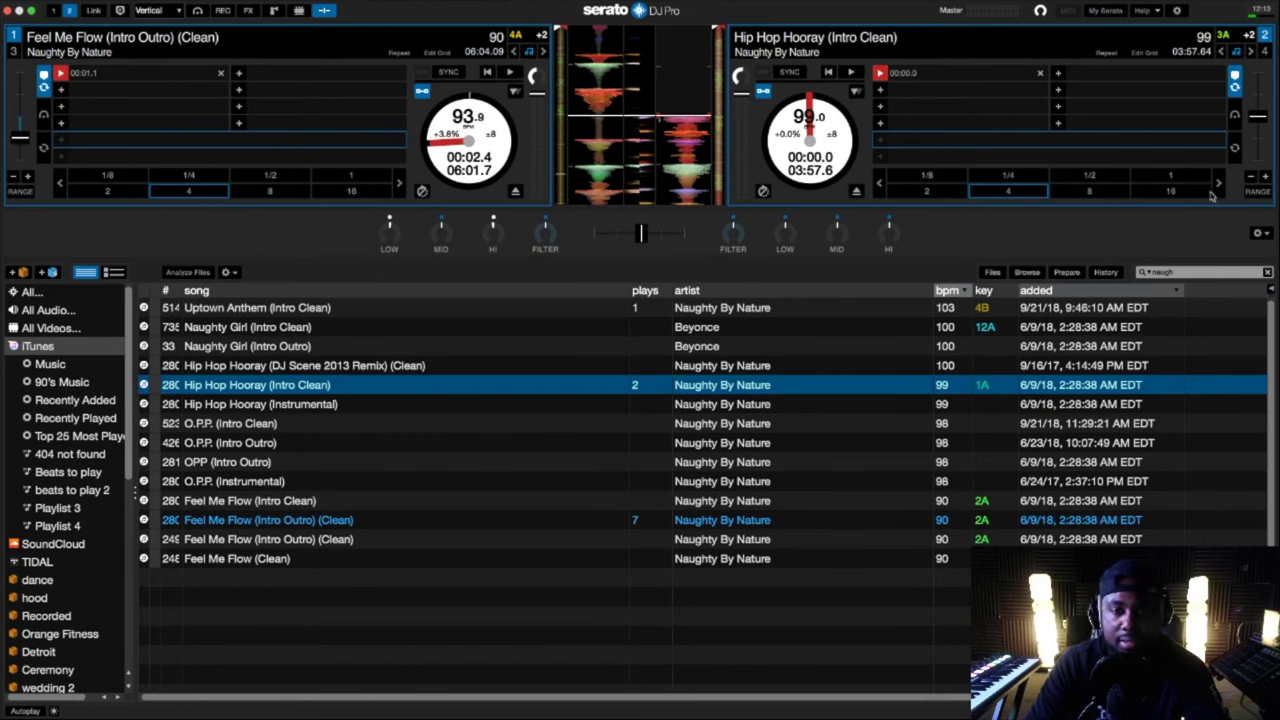
{"action": "left_click_drag", "start_coordinate": [1262, 118], "coordinate": [1257, 97]}
{"action": "left_click", "coordinate": [790, 74]}
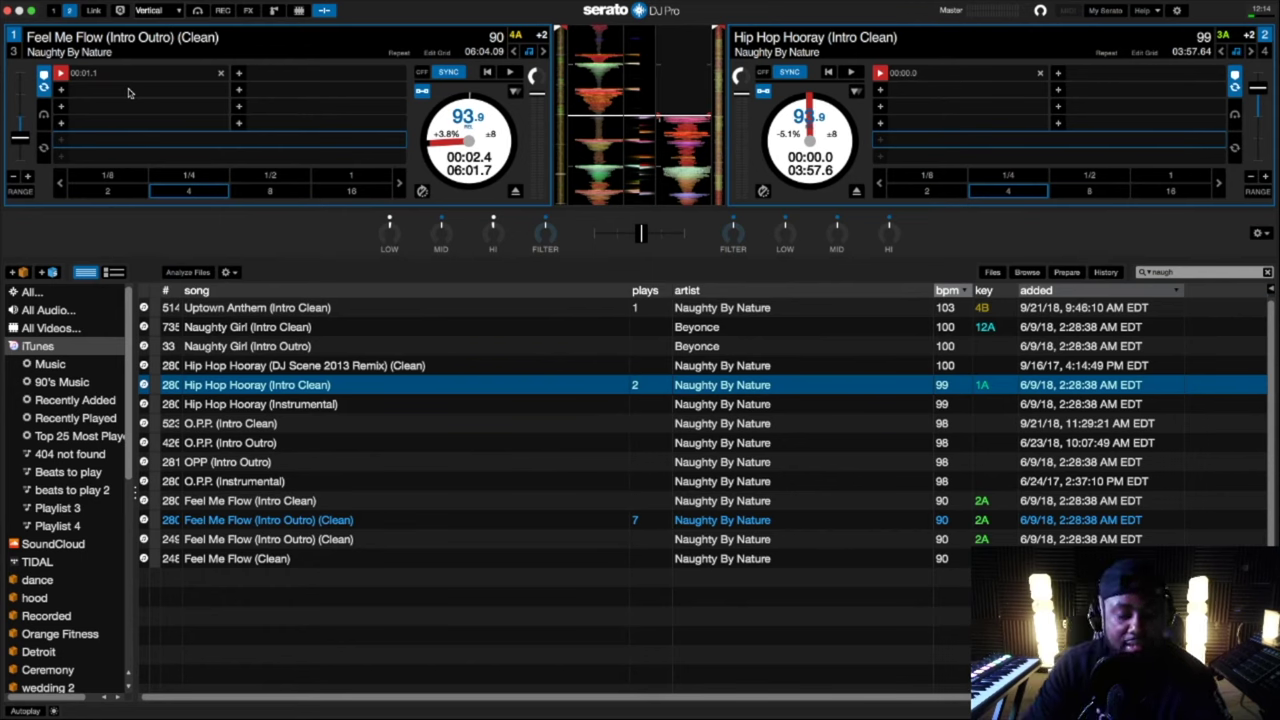
Audition deck 1 at its synced tempo by repeatedly triggering its first cue point, ending back at the cue
{"action": "key", "text": "1"}
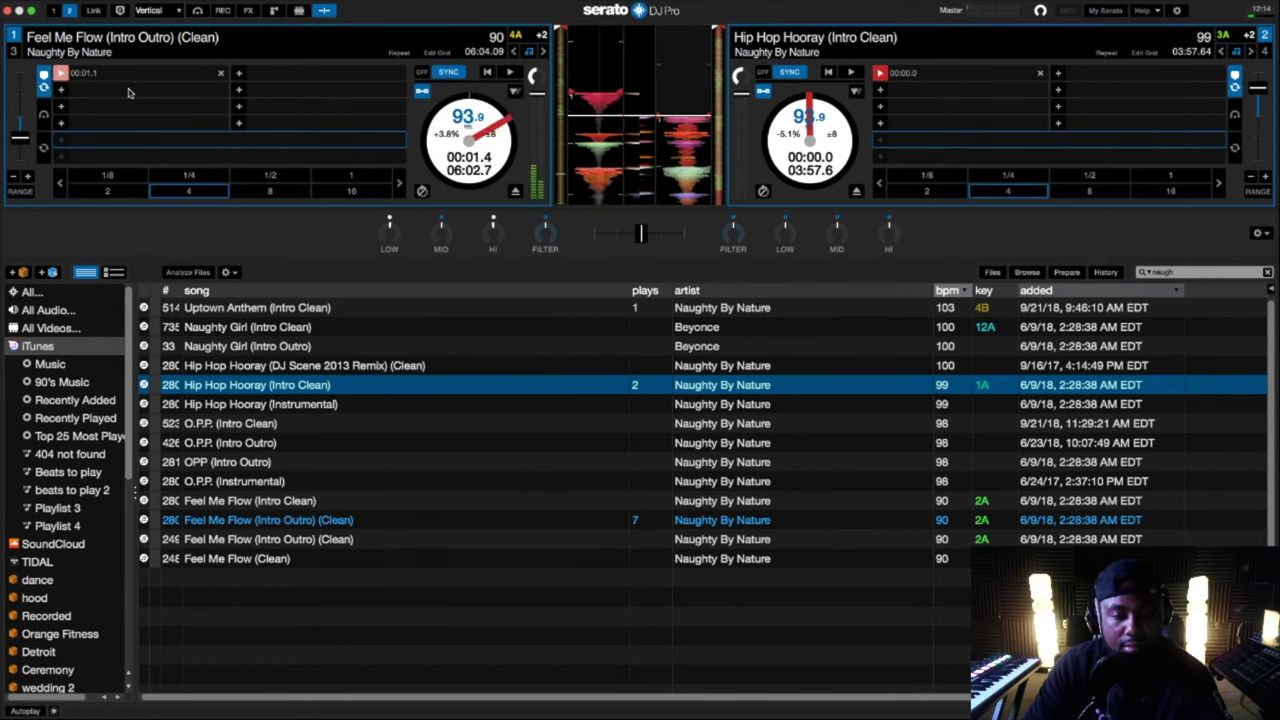
{"action": "key", "text": "1"}
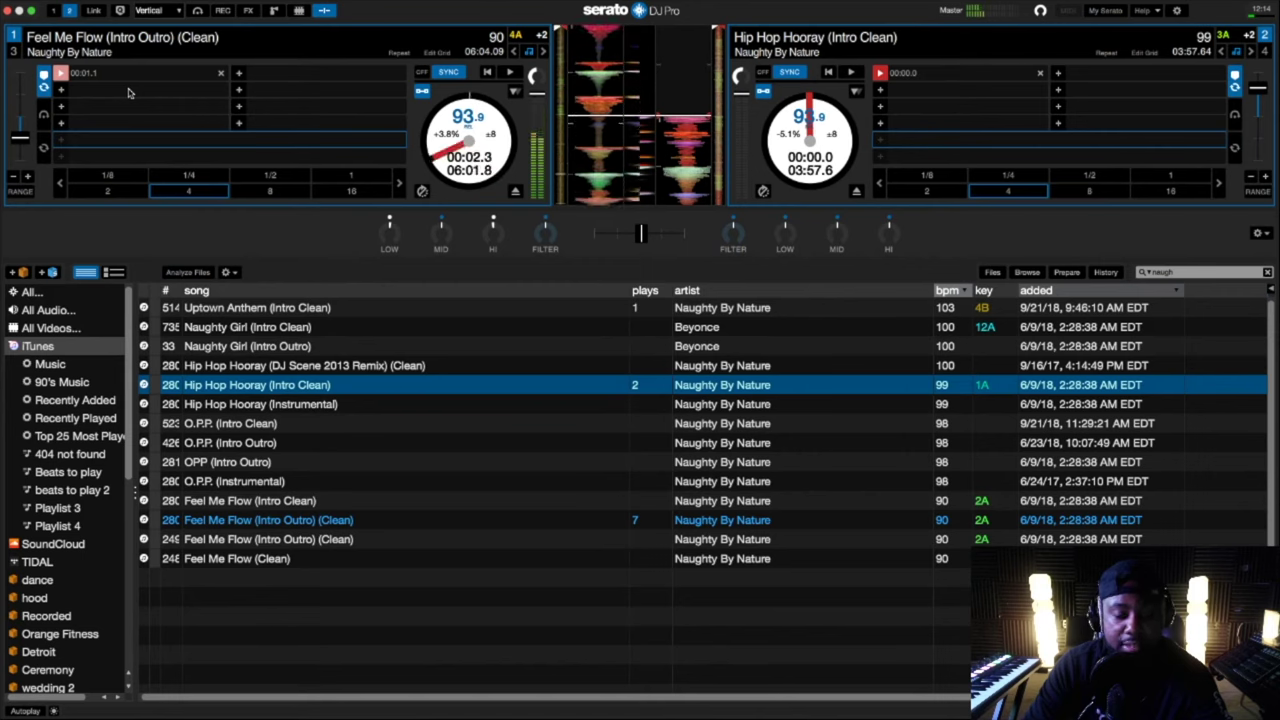
{"action": "key", "text": "1"}
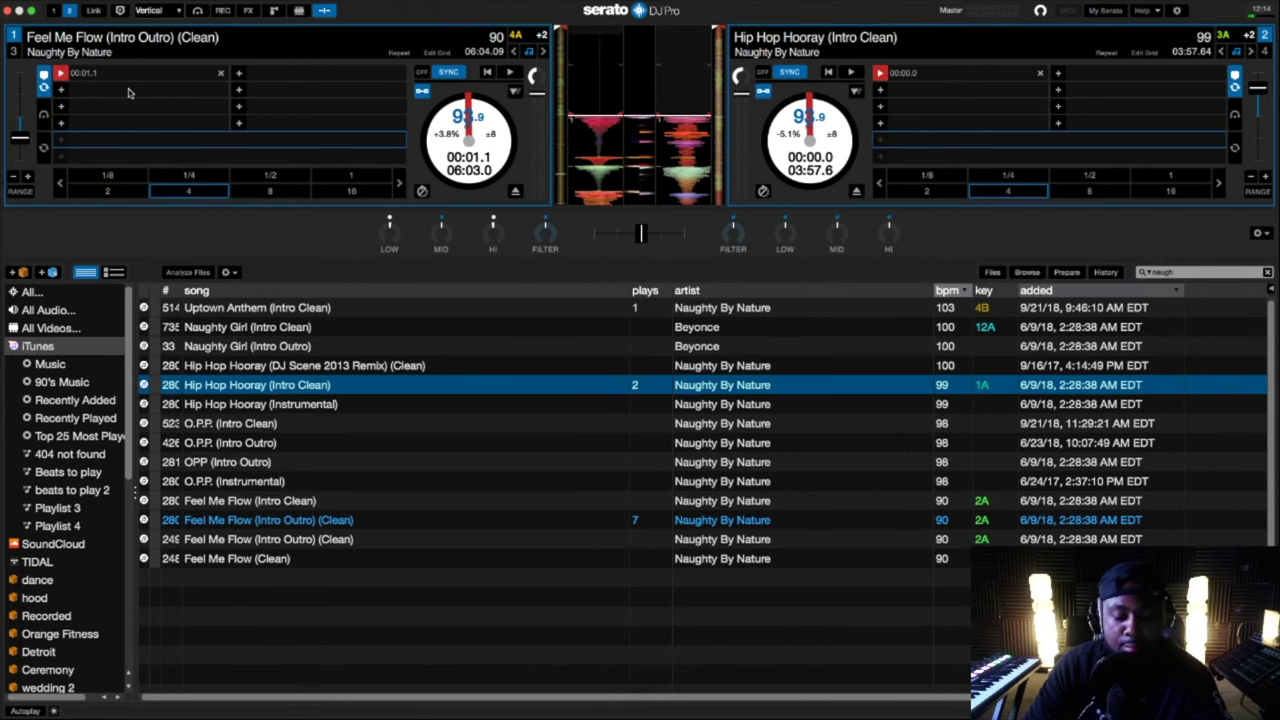
{"action": "key", "text": "1"}
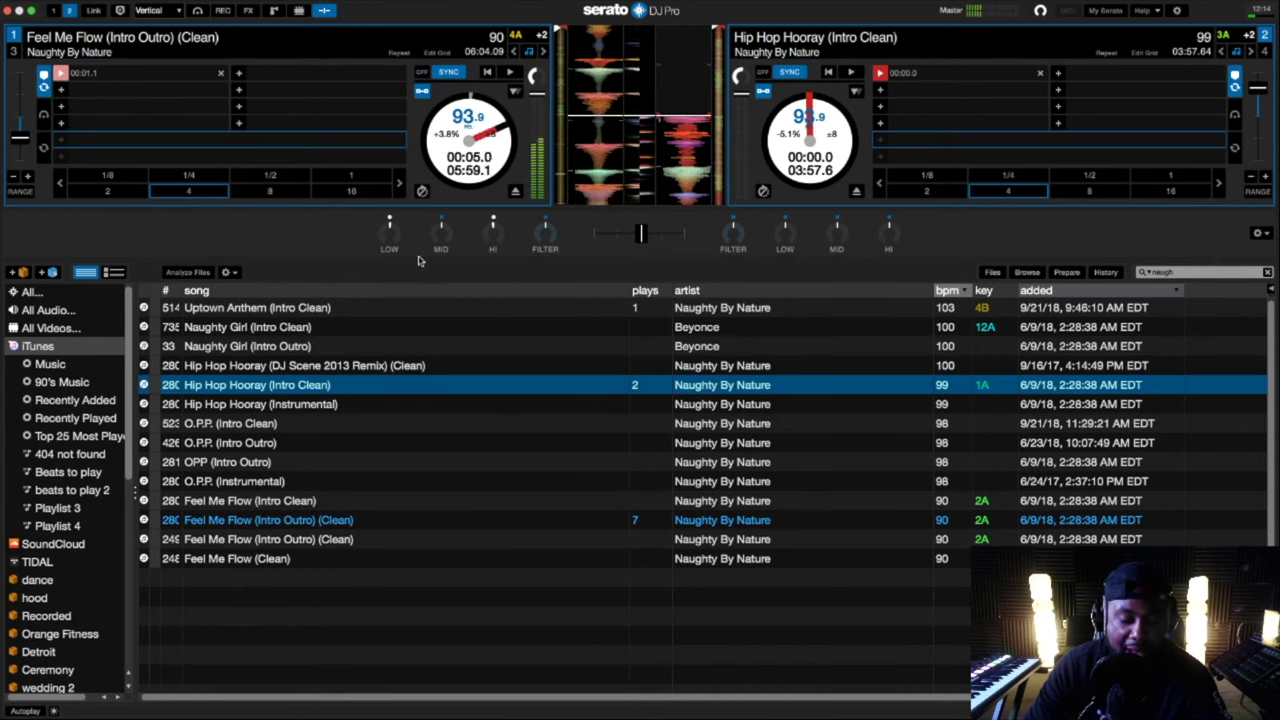
{"action": "key", "text": "1"}
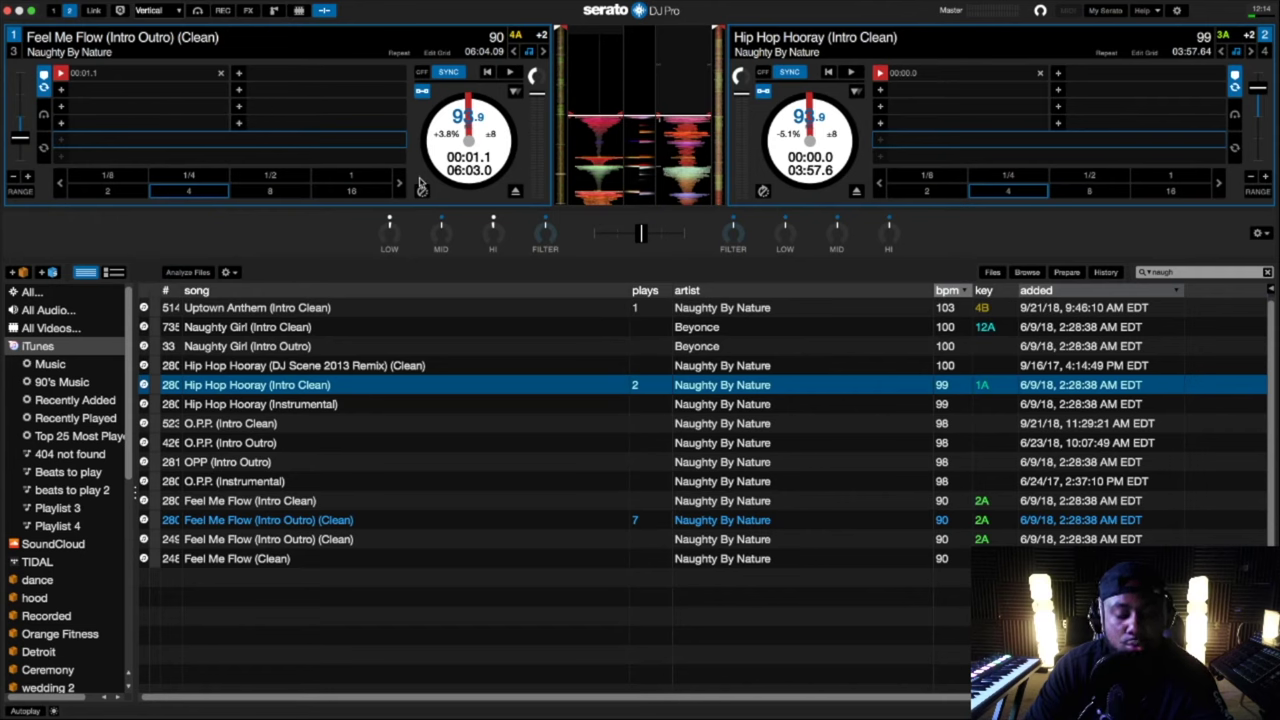
Audition deck 1 from its first cue point, and play deck 2 from its start for a few seconds before pausing it
{"action": "key", "text": "1"}
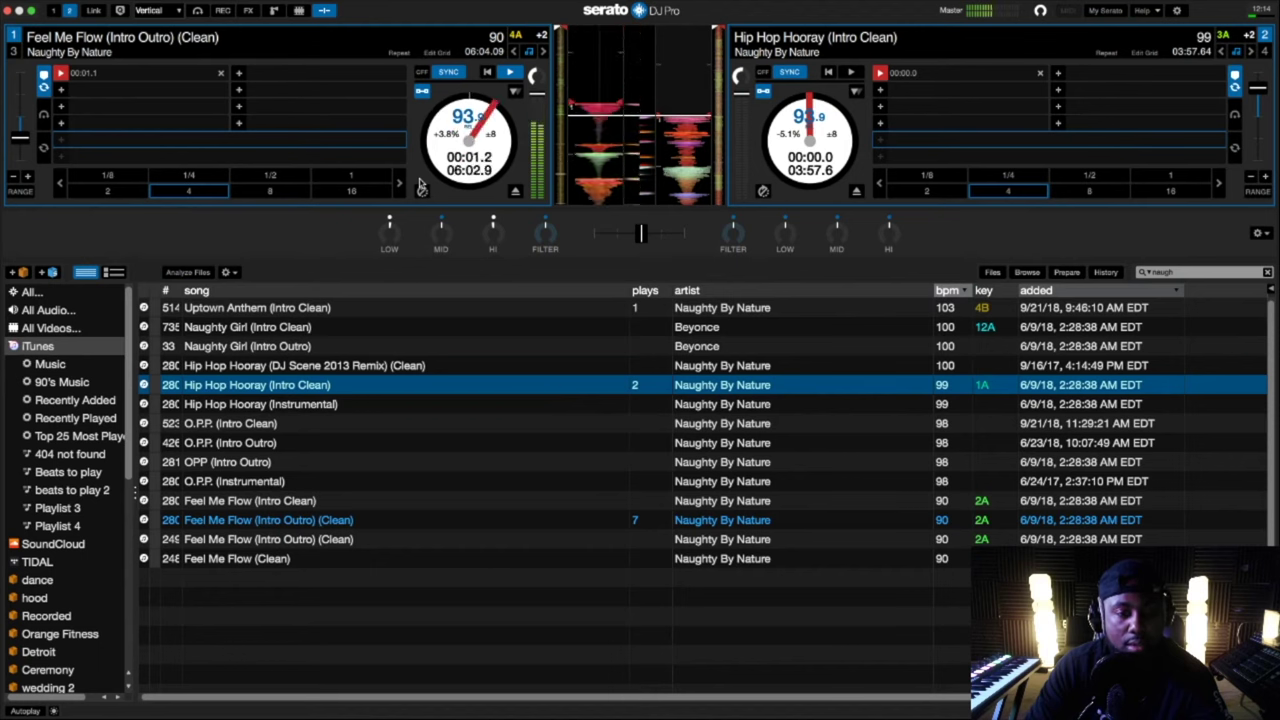
{"action": "key", "text": "1"}
{"action": "key", "text": "1"}
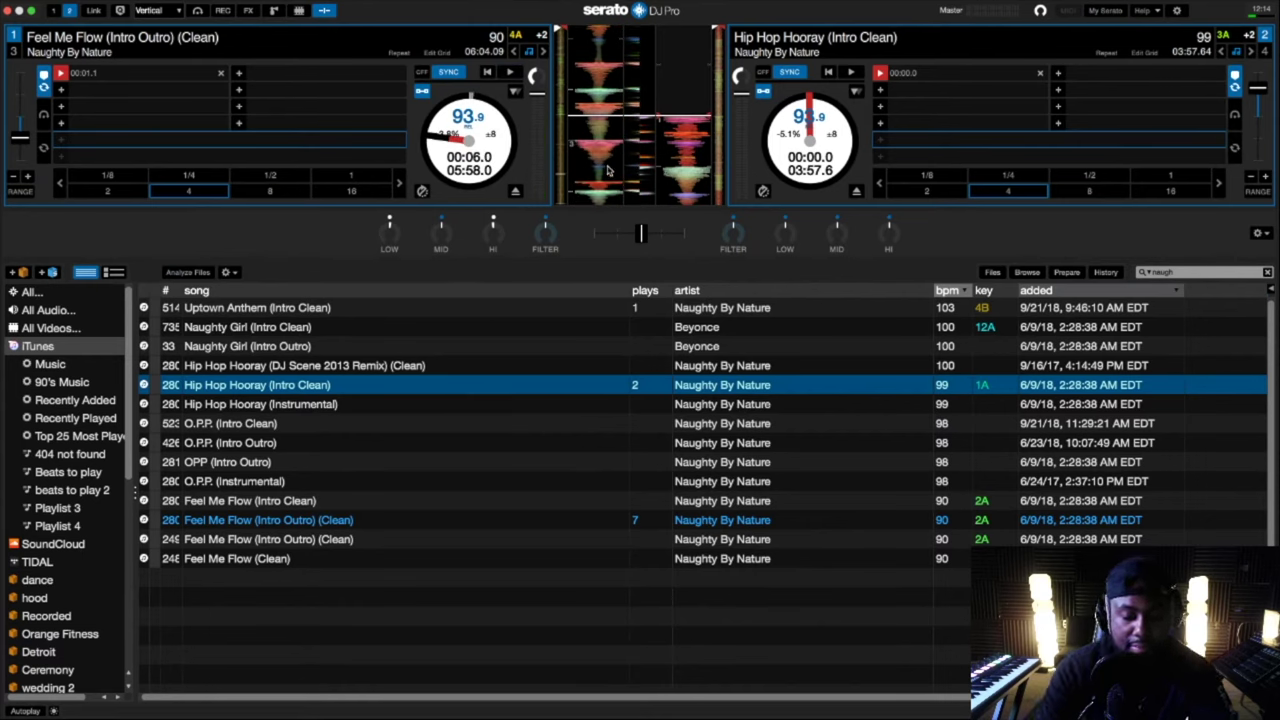
{"action": "left_click", "coordinate": [905, 76]}
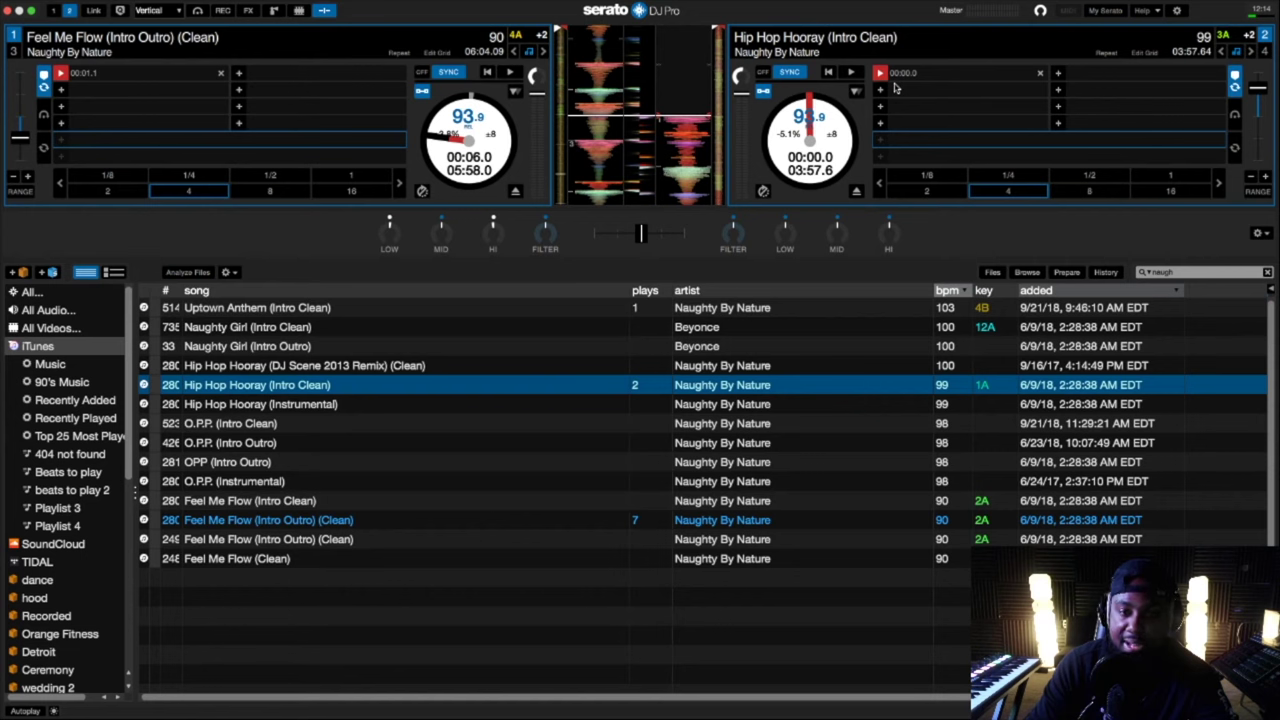
{"action": "left_click", "coordinate": [895, 89]}
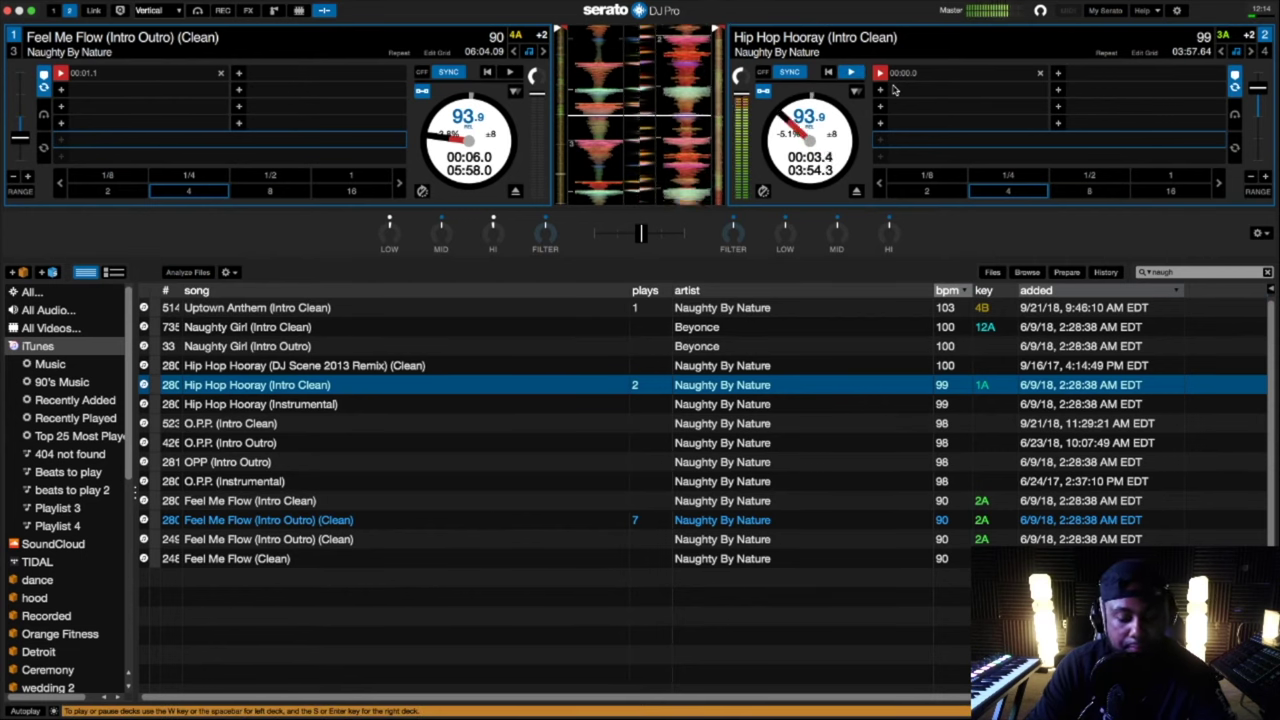
{"action": "key", "text": "space"}
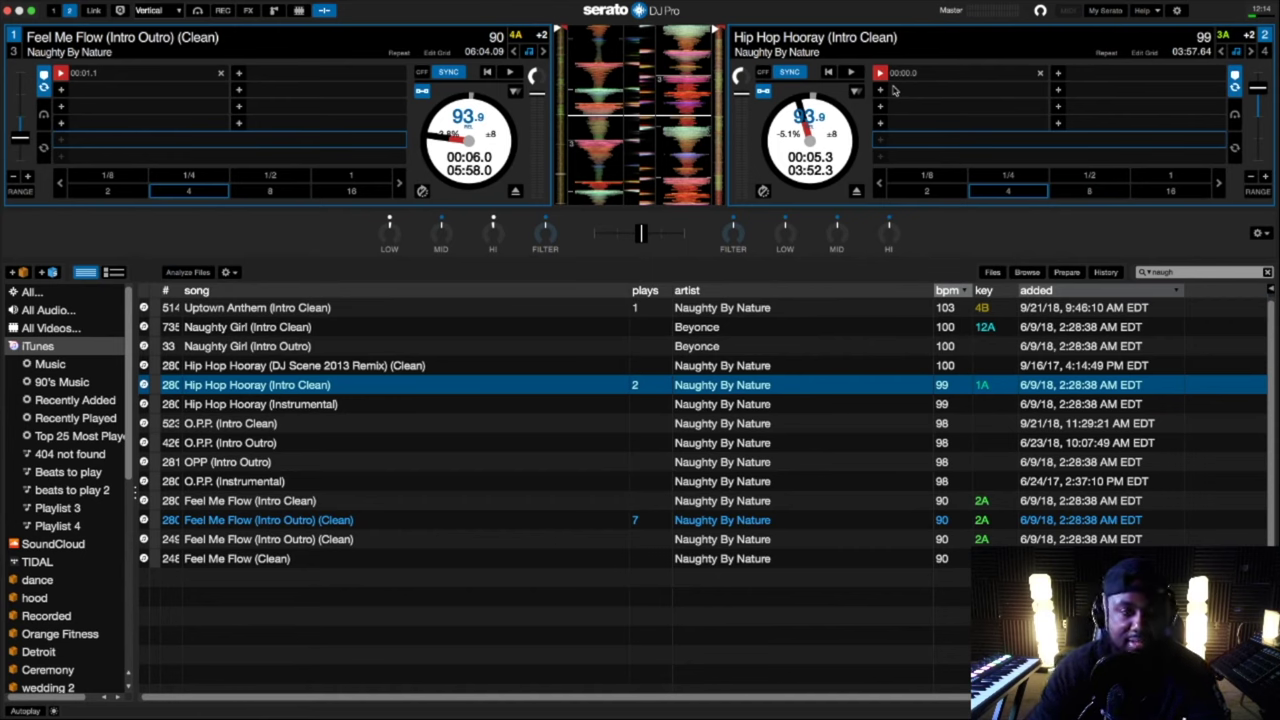
Look up the playback and library keyboard shortcuts in the help, and close the list
{"action": "left_click", "coordinate": [1145, 10]}
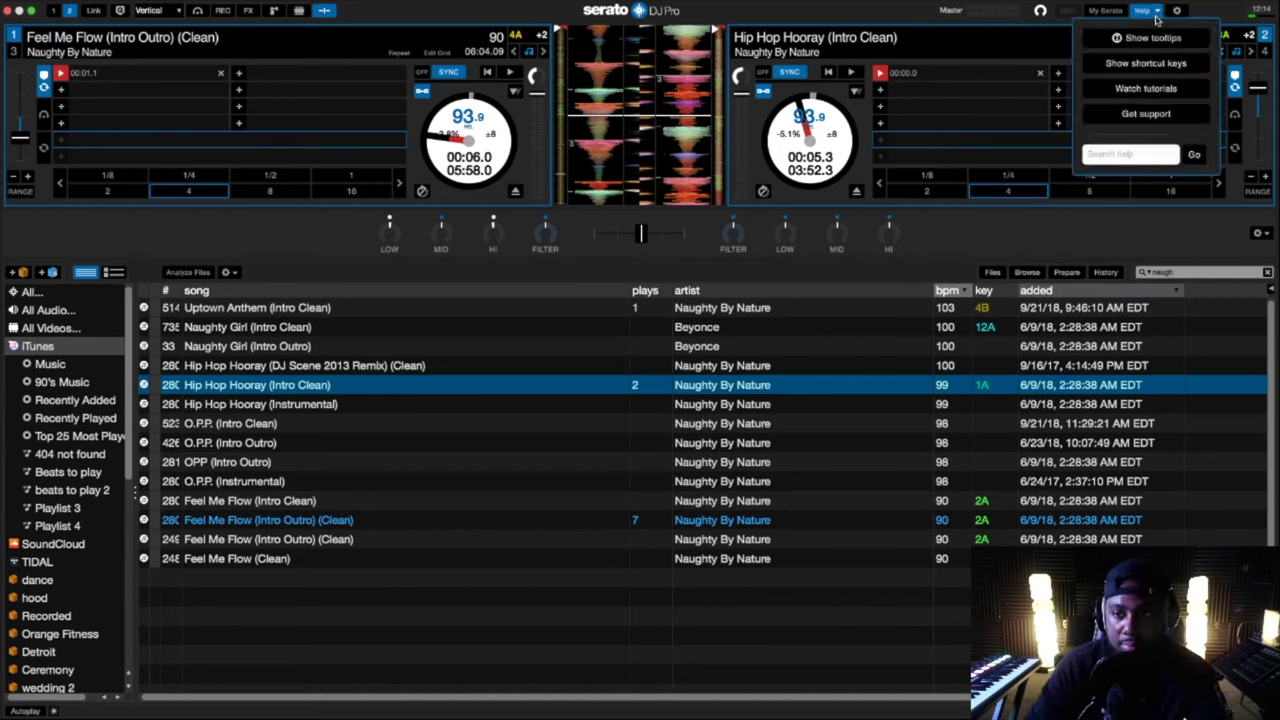
{"action": "left_click", "coordinate": [1168, 67]}
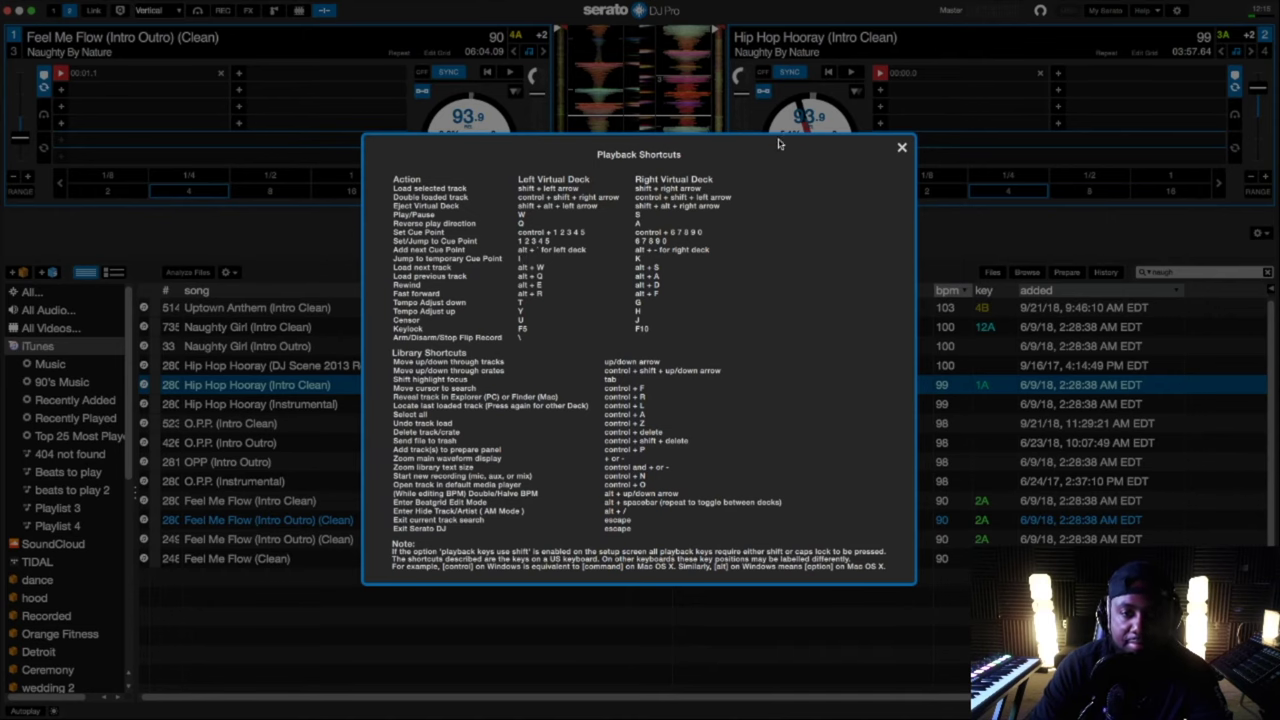
{"action": "left_click", "coordinate": [901, 147]}
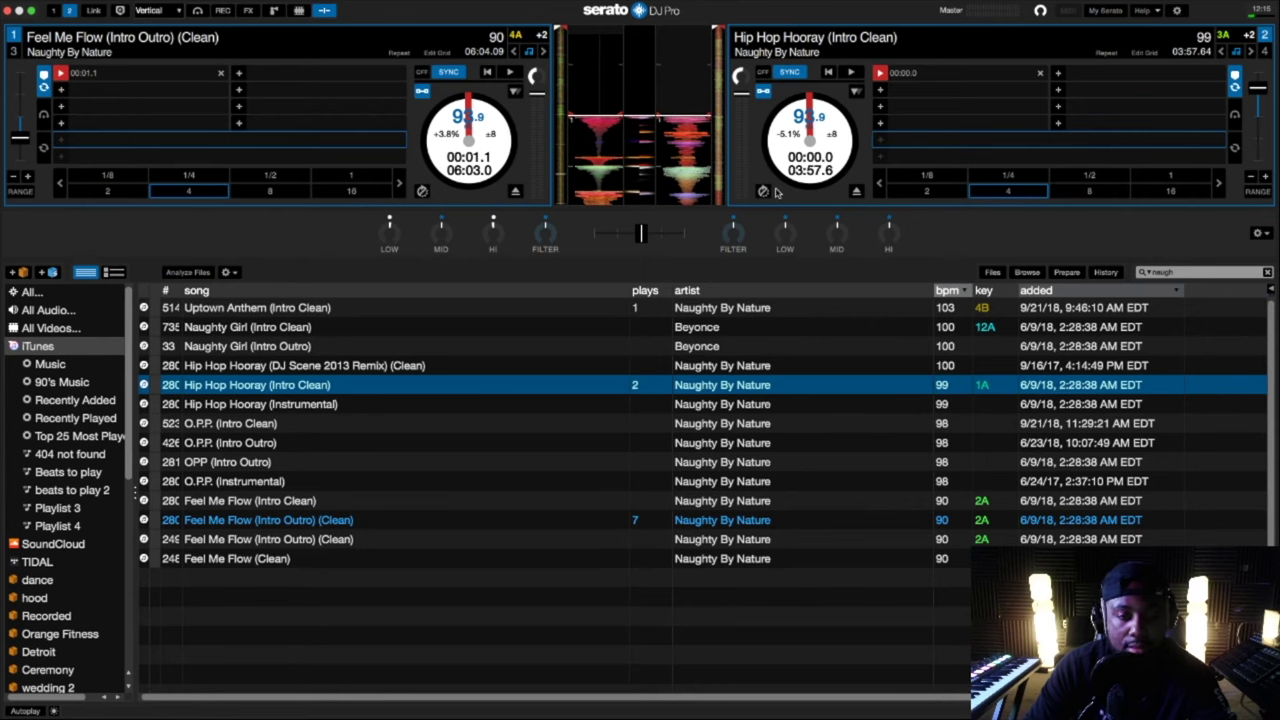
Bring deck 2 in from its first cue over the playing deck 1, and crossfade fully to deck 2
{"action": "key", "text": "w"}
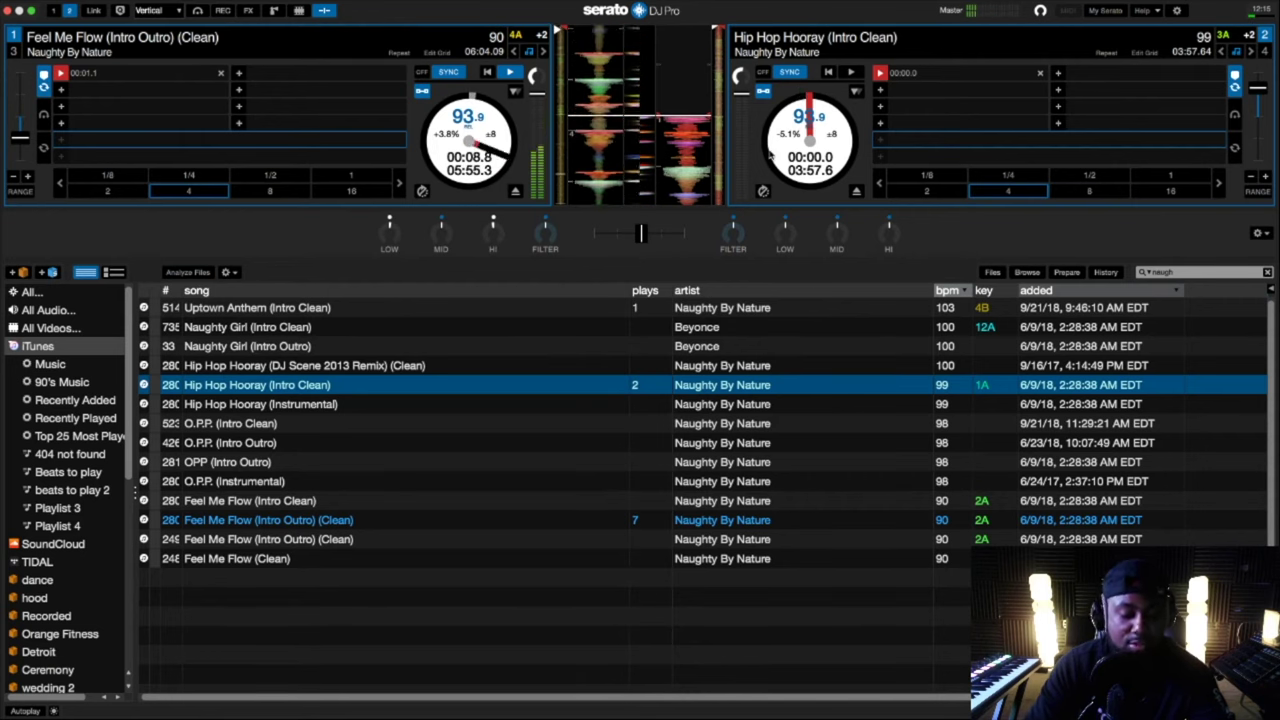
{"action": "left_click", "coordinate": [598, 103]}
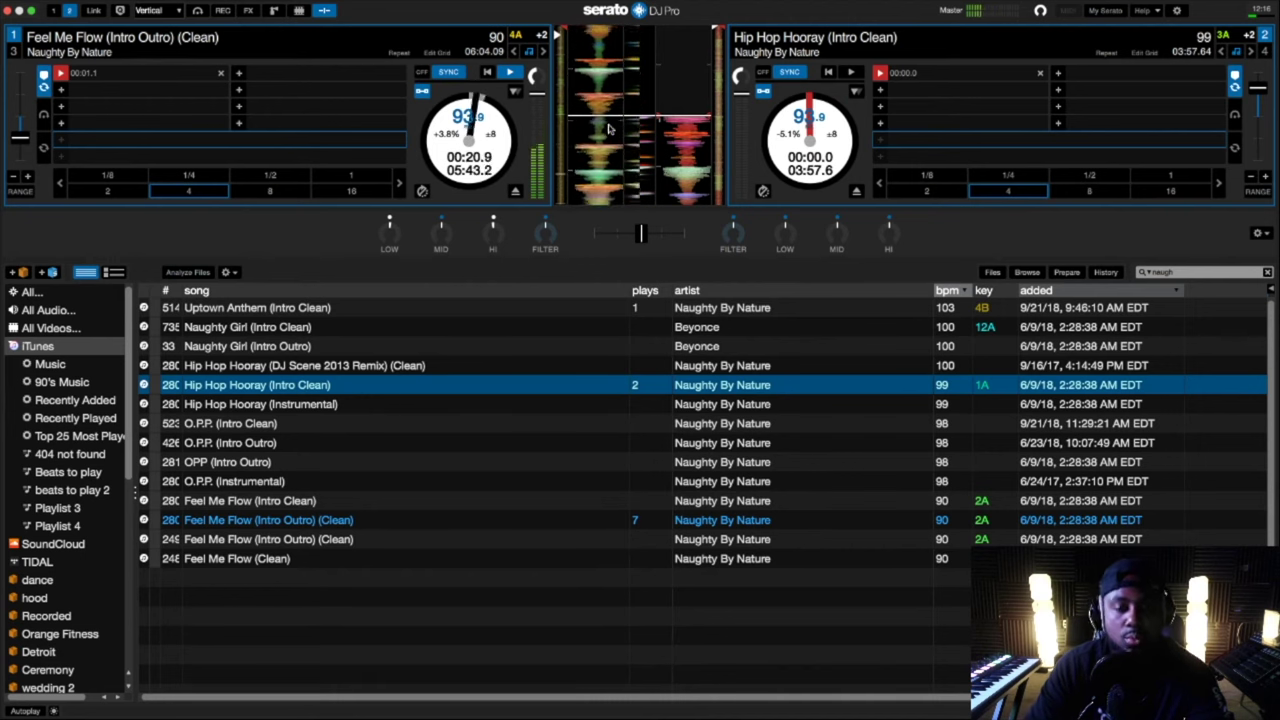
{"action": "key", "text": "space"}
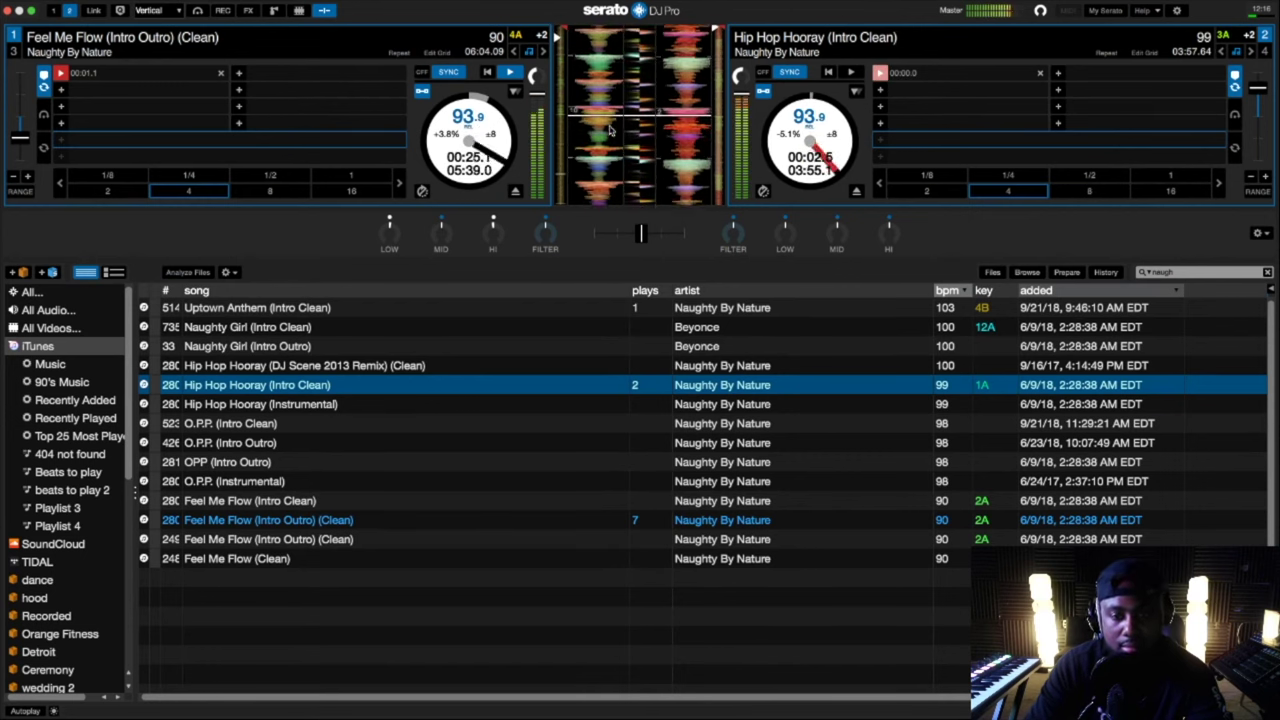
{"action": "key", "text": "k"}
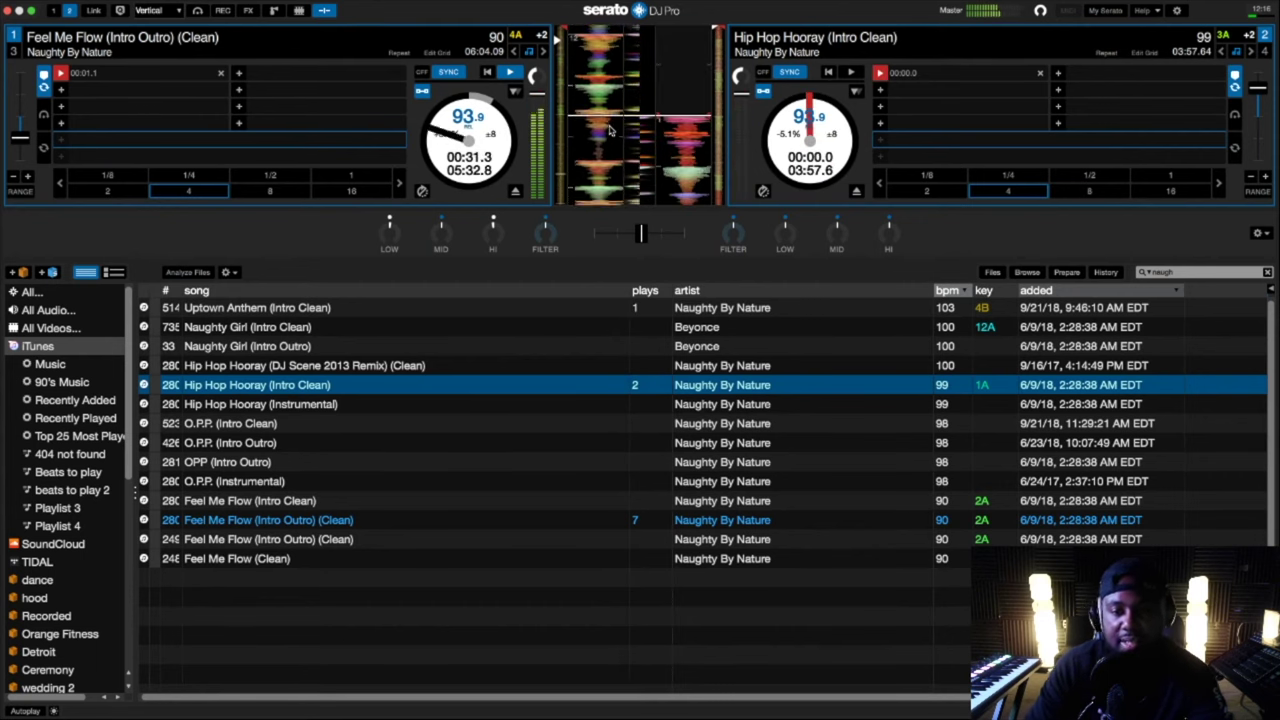
{"action": "key", "text": "l"}
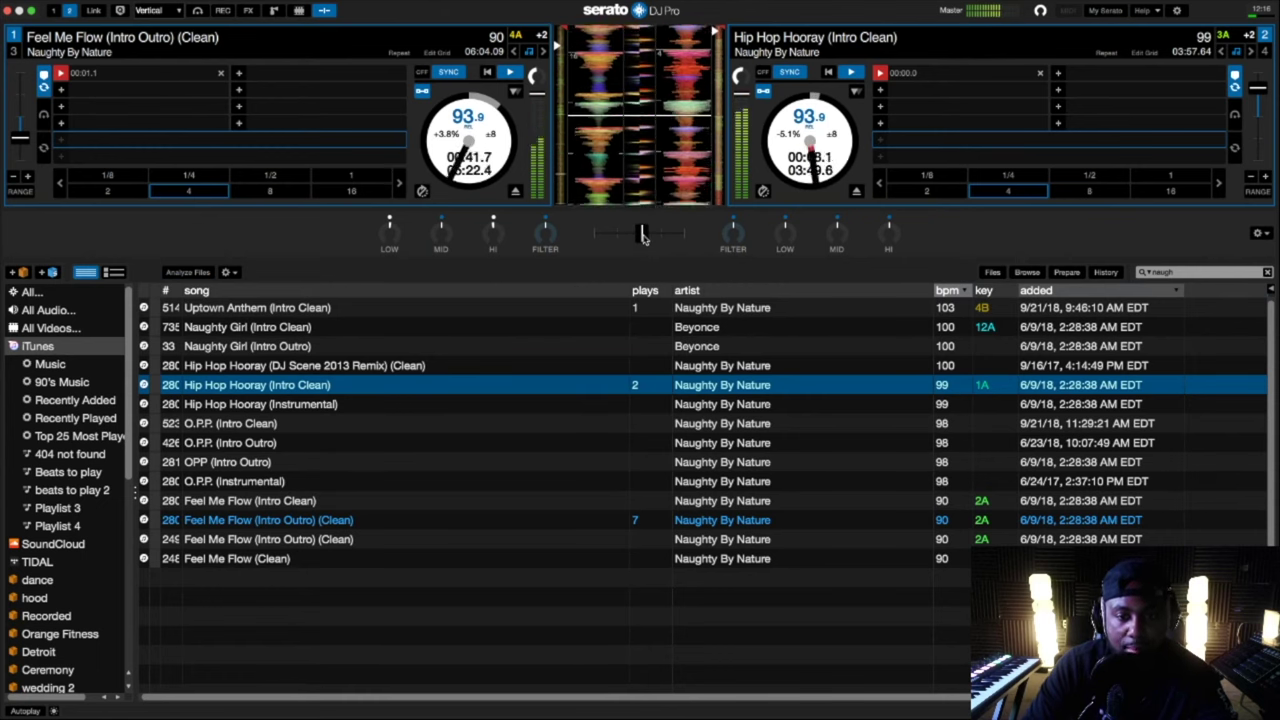
{"action": "left_click_drag", "start_coordinate": [641, 234], "coordinate": [675, 234]}
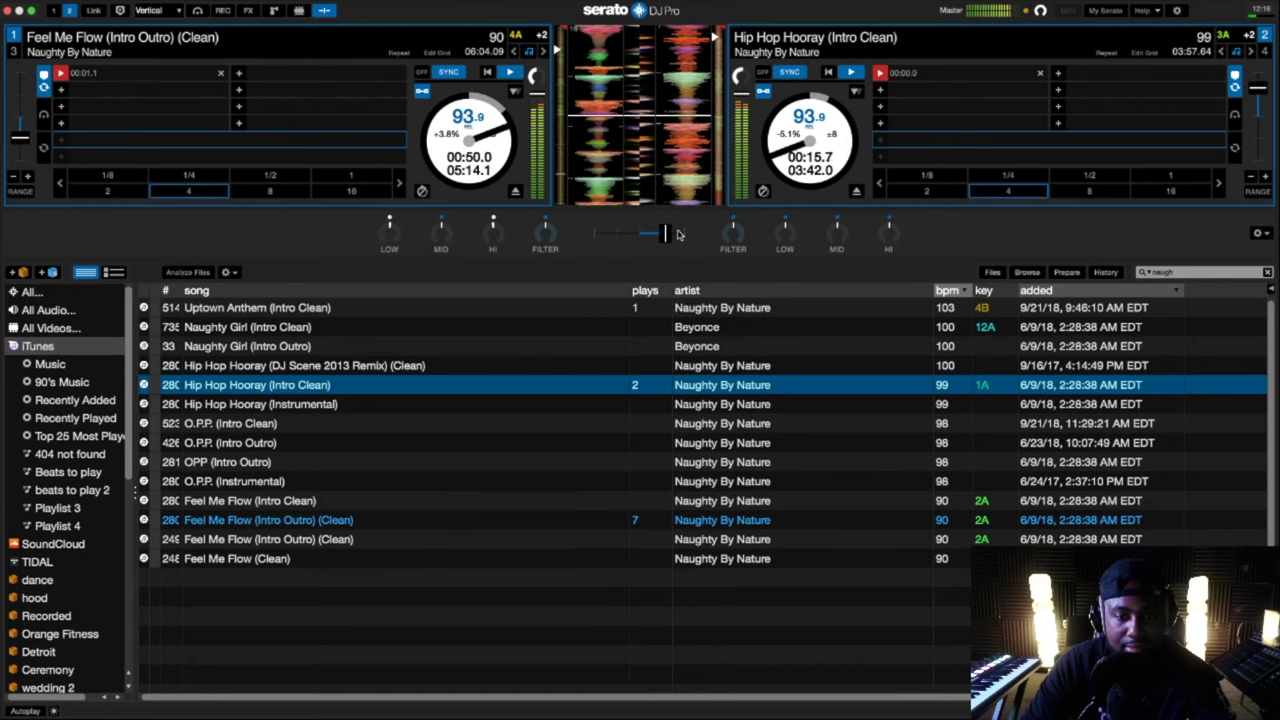
{"action": "left_click_drag", "start_coordinate": [669, 234], "coordinate": [685, 236]}
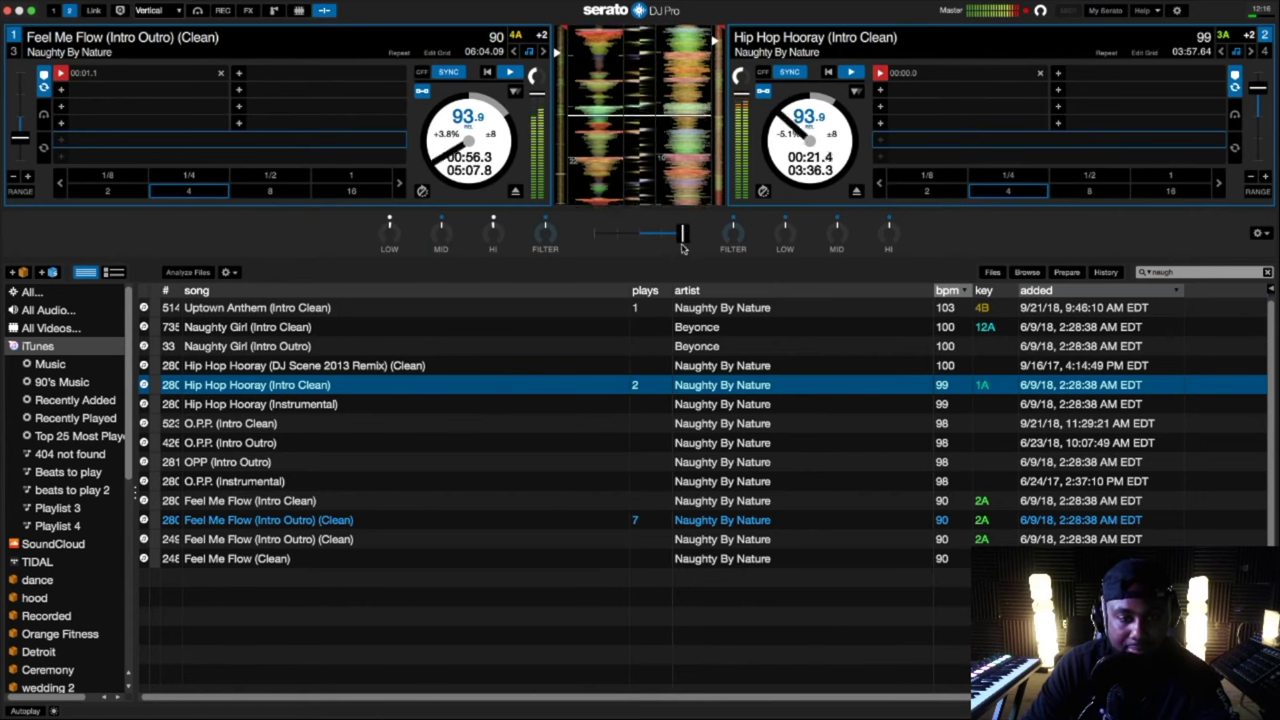
Load OPP (Intro Outro) onto deck 1, and replace it with Naughty Girl (Intro Outro) while deck 2 plays
{"action": "left_click", "coordinate": [288, 441]}
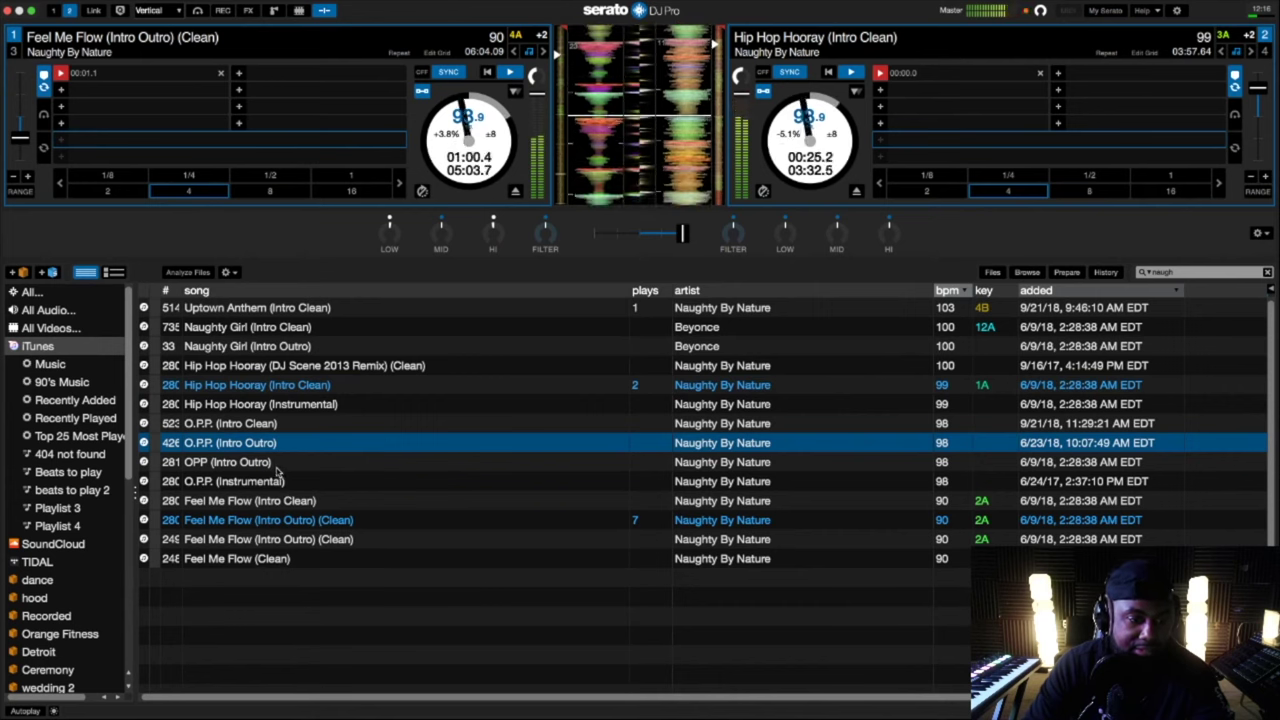
{"action": "left_click", "coordinate": [275, 462]}
{"action": "mouse_move", "coordinate": [271, 470]}
{"action": "left_mouse_down"}
{"action": "mouse_move", "coordinate": [280, 430]}
{"action": "mouse_move", "coordinate": [286, 486]}
{"action": "left_mouse_up"}
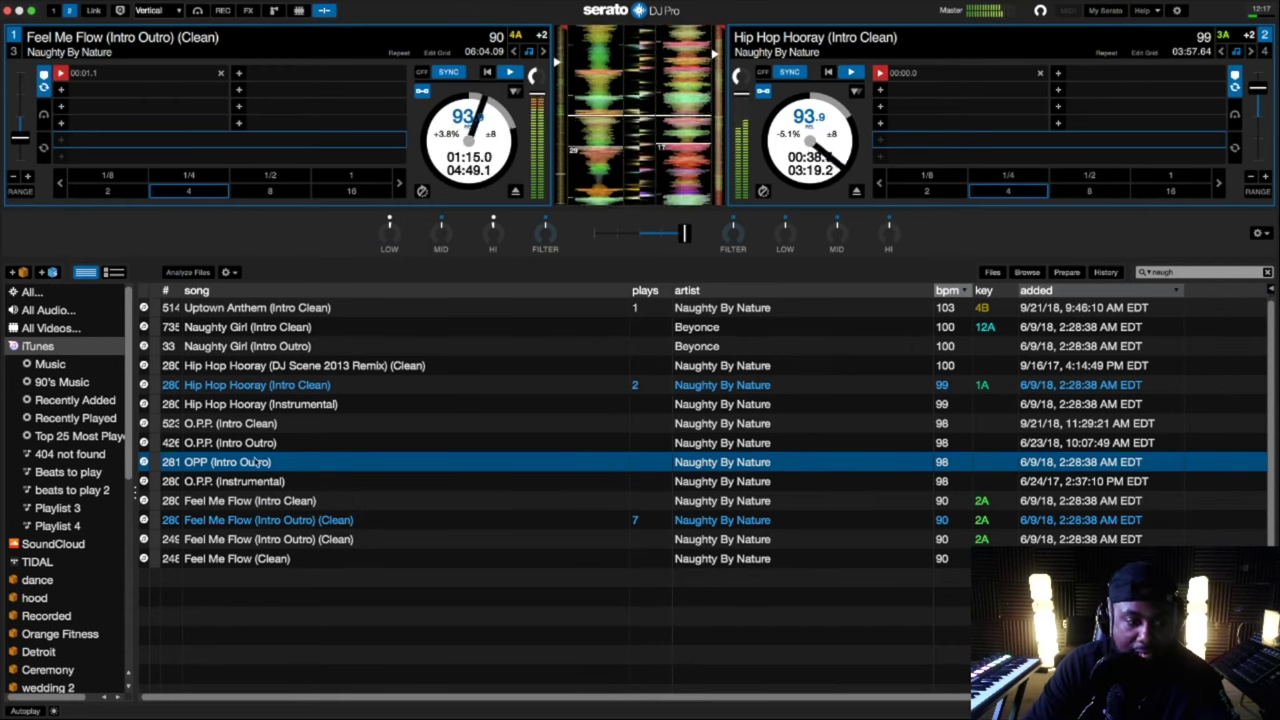
{"action": "left_click_drag", "start_coordinate": [246, 466], "coordinate": [473, 157]}
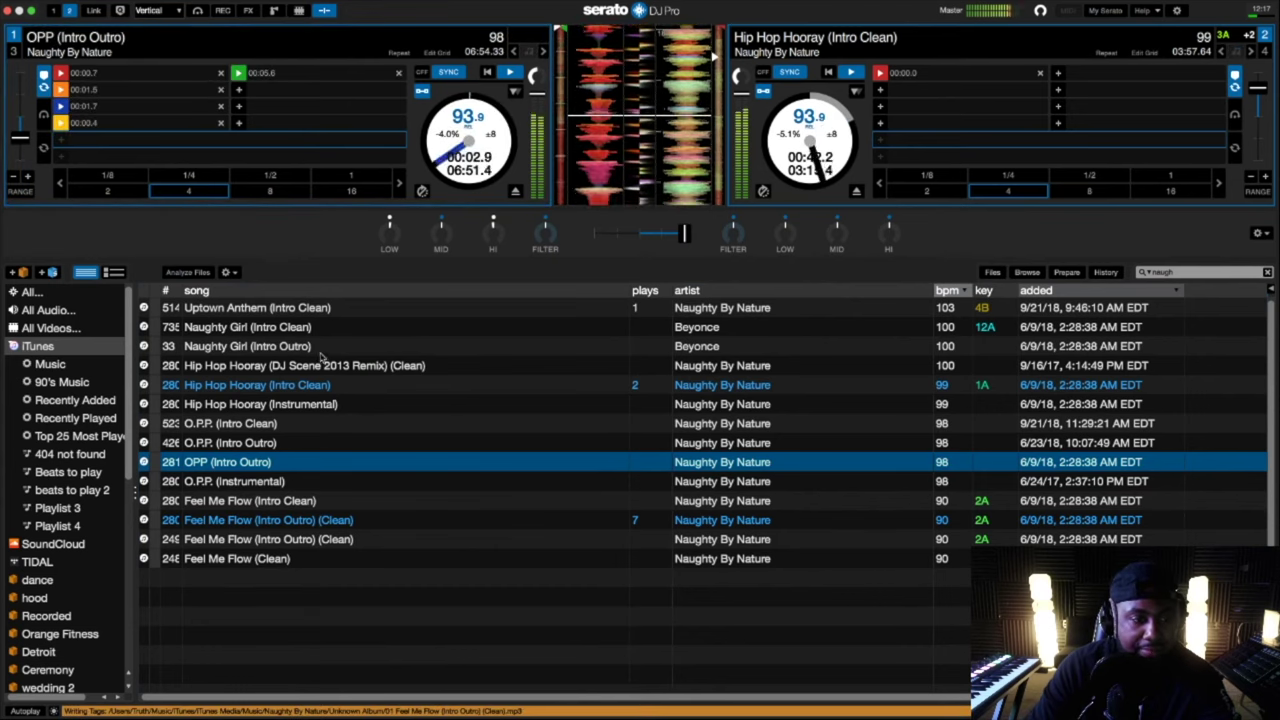
{"action": "left_click_drag", "start_coordinate": [305, 345], "coordinate": [490, 150]}
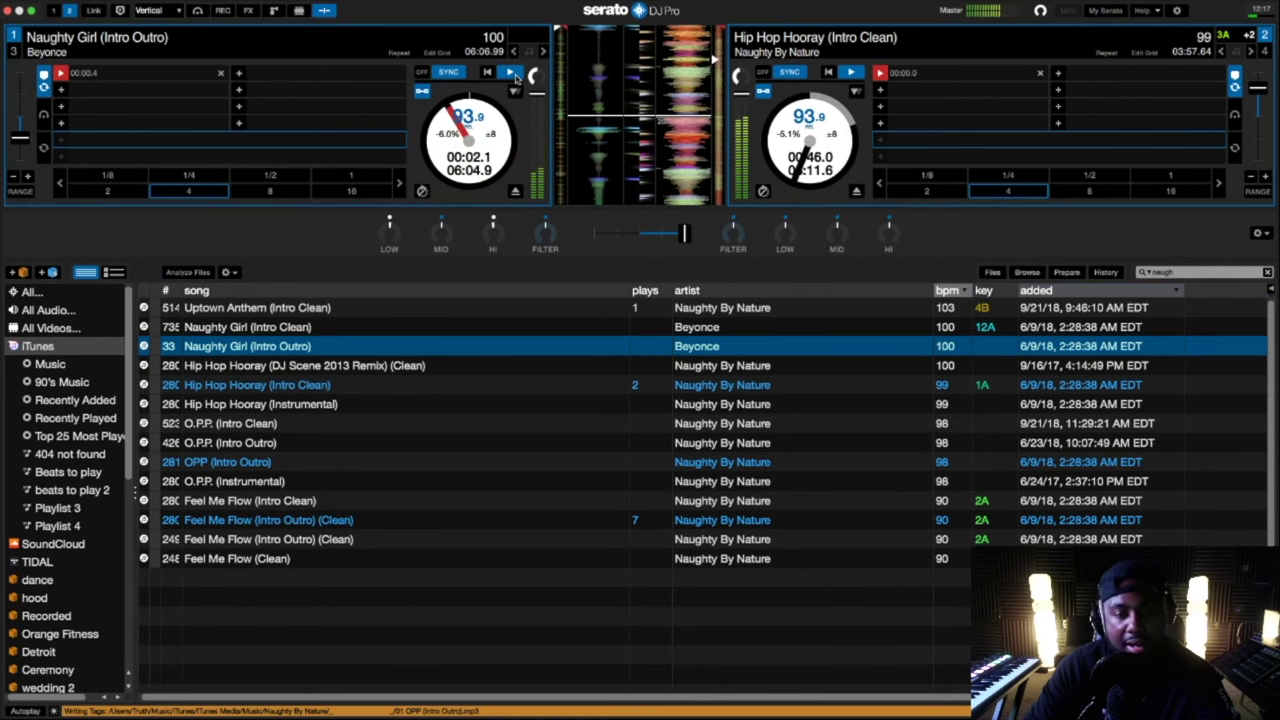
Shift deck 1's key up by 2, and raise the synced tempo of both decks to 102.7 BPM
{"action": "left_click", "coordinate": [542, 51]}
{"action": "left_click", "coordinate": [542, 51]}
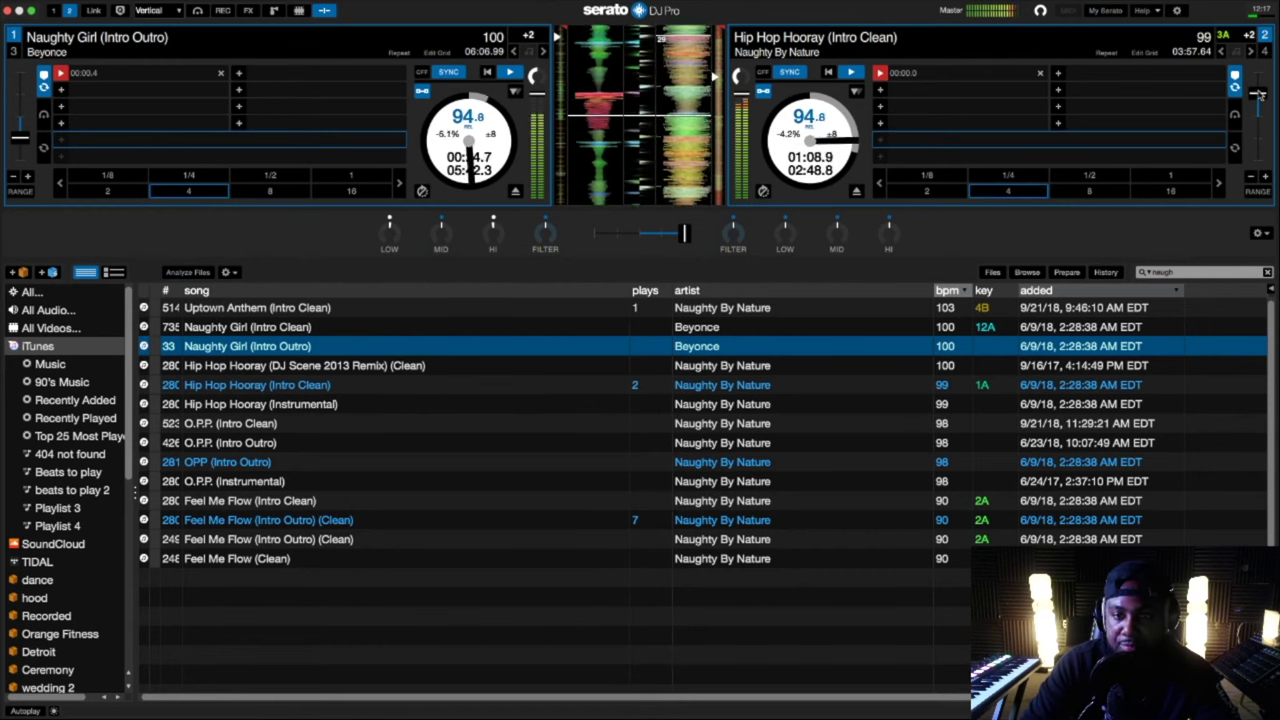
{"action": "left_click_drag", "start_coordinate": [1258, 98], "coordinate": [1258, 120]}
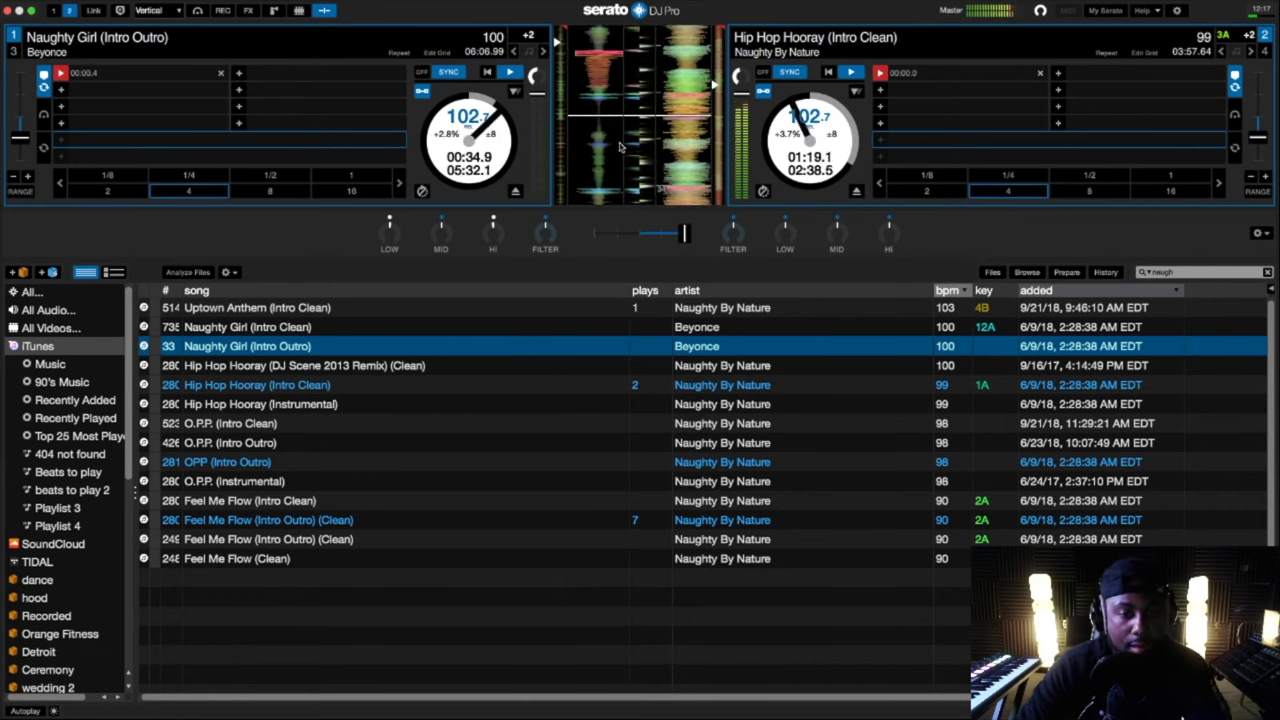
Delete deck 1's first cue point, and set a new one at 00:00.4 on the first beat with the deck paused
{"action": "left_click", "coordinate": [489, 73]}
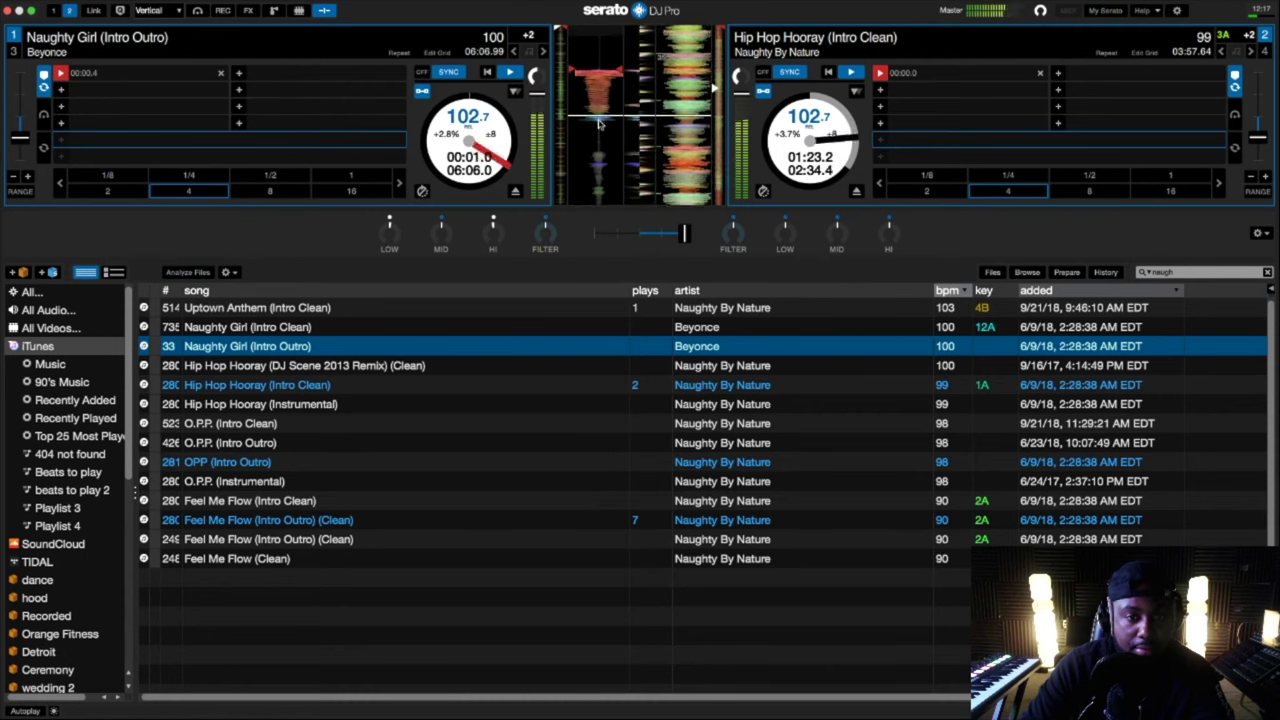
{"action": "left_click_drag", "start_coordinate": [599, 123], "coordinate": [597, 158]}
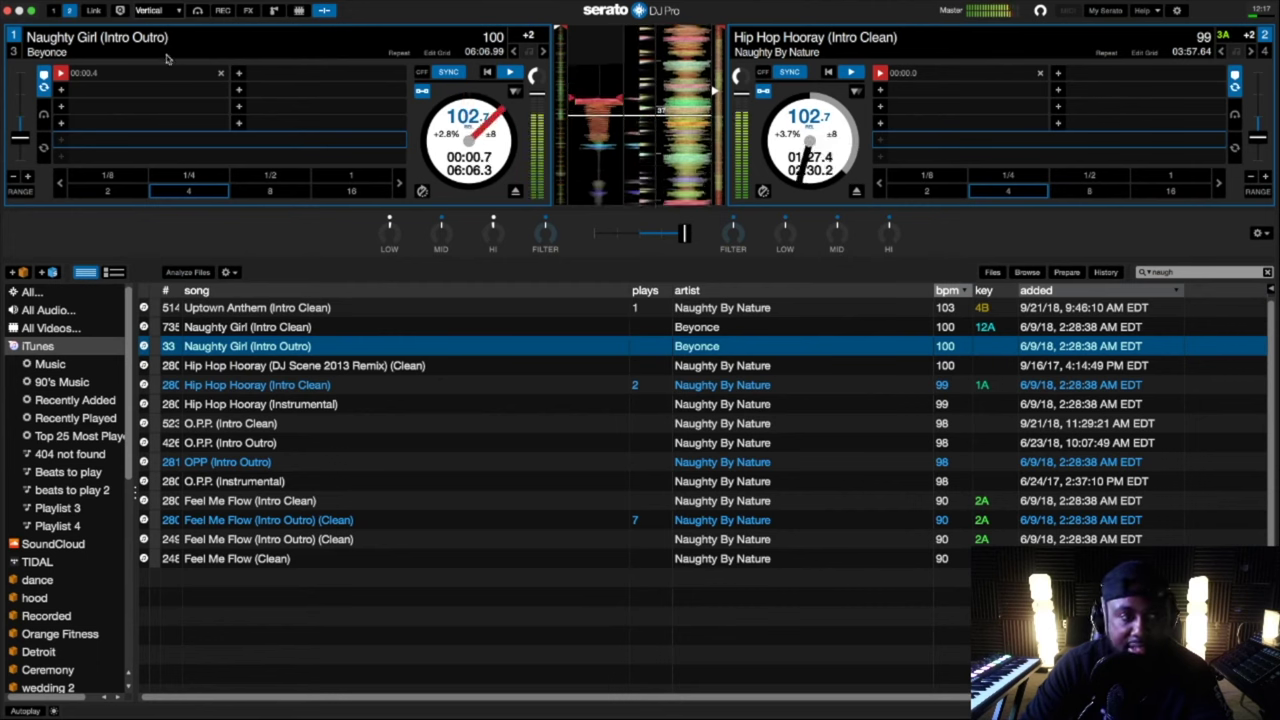
{"action": "left_click", "coordinate": [219, 74]}
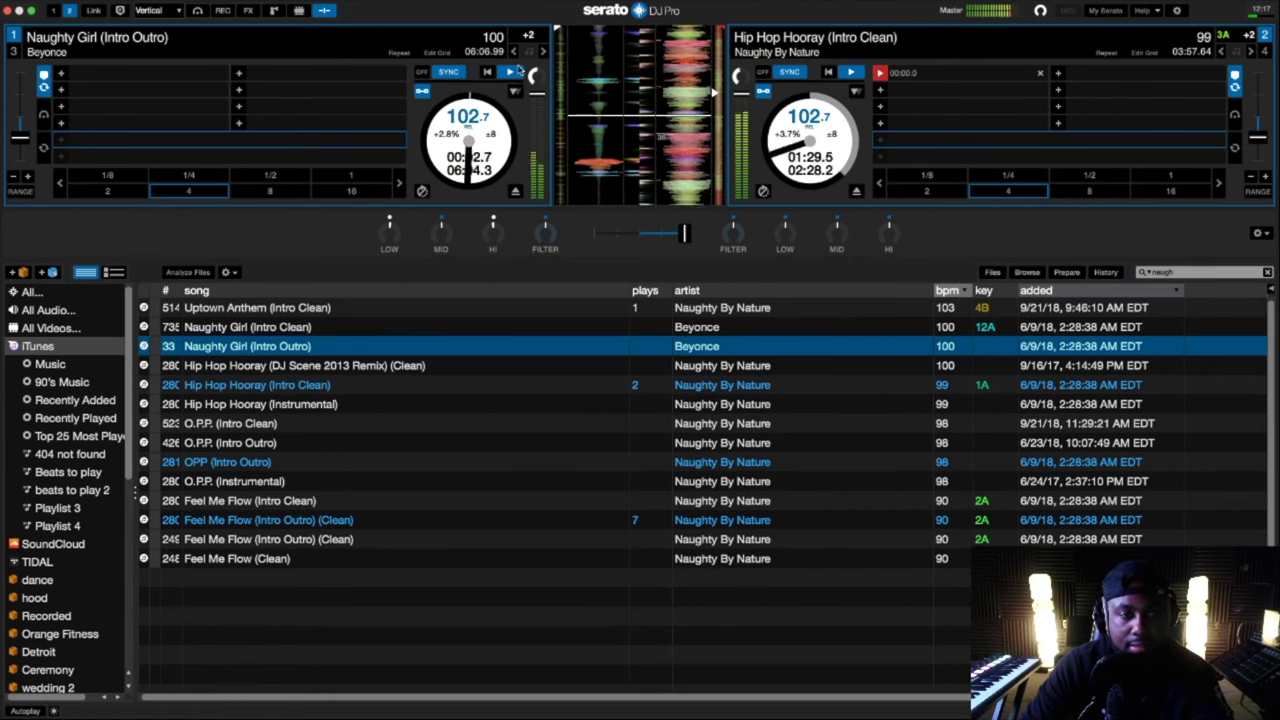
{"action": "left_click", "coordinate": [509, 72]}
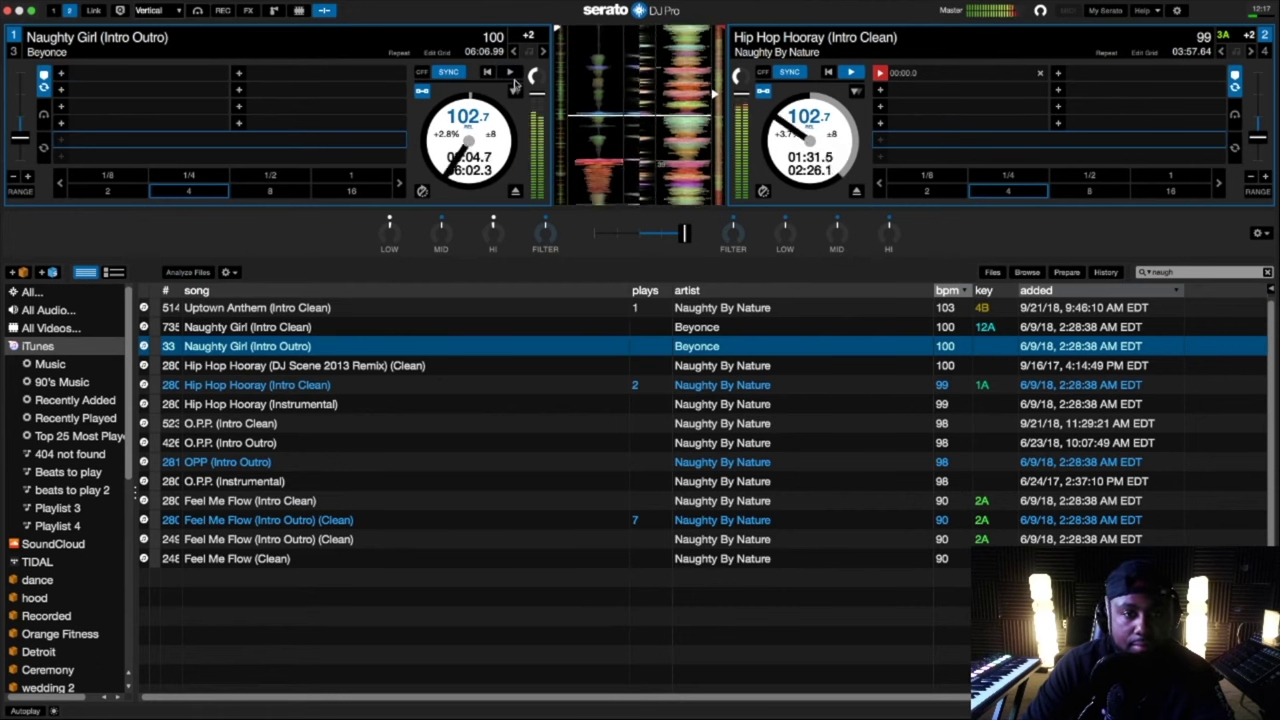
{"action": "left_click_drag", "start_coordinate": [600, 50], "coordinate": [600, 150]}
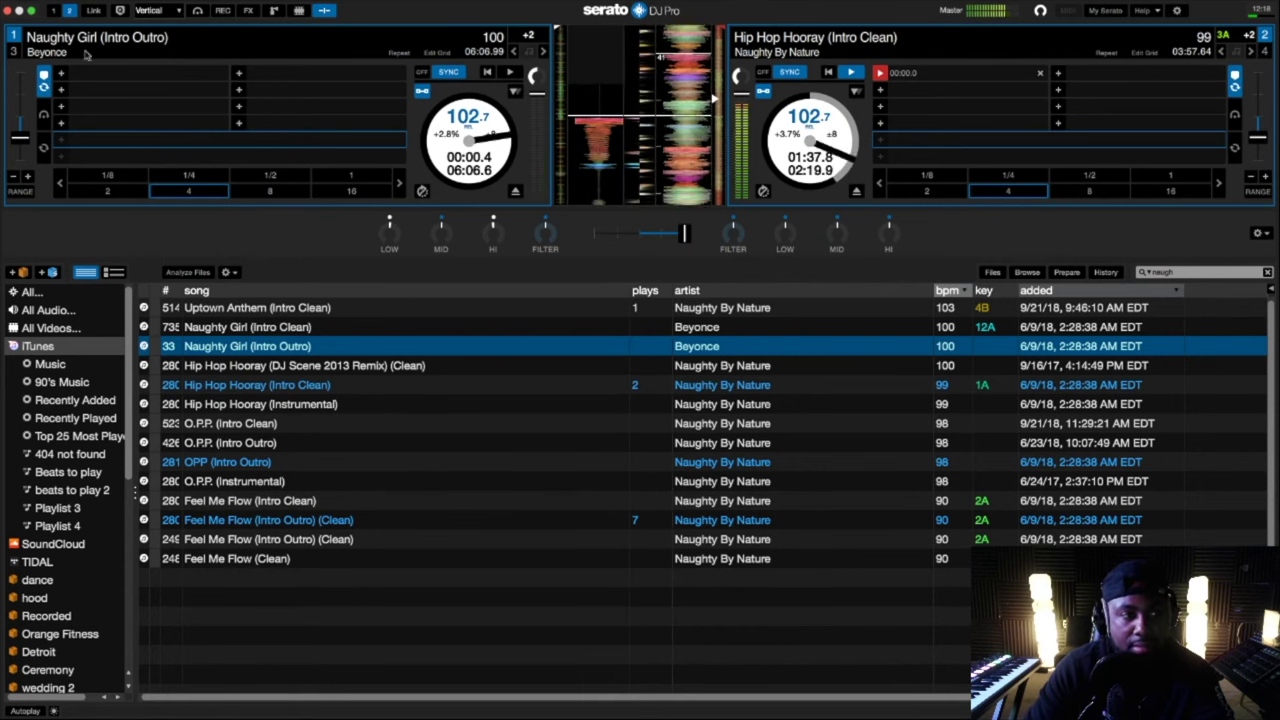
{"action": "left_click", "coordinate": [60, 73]}
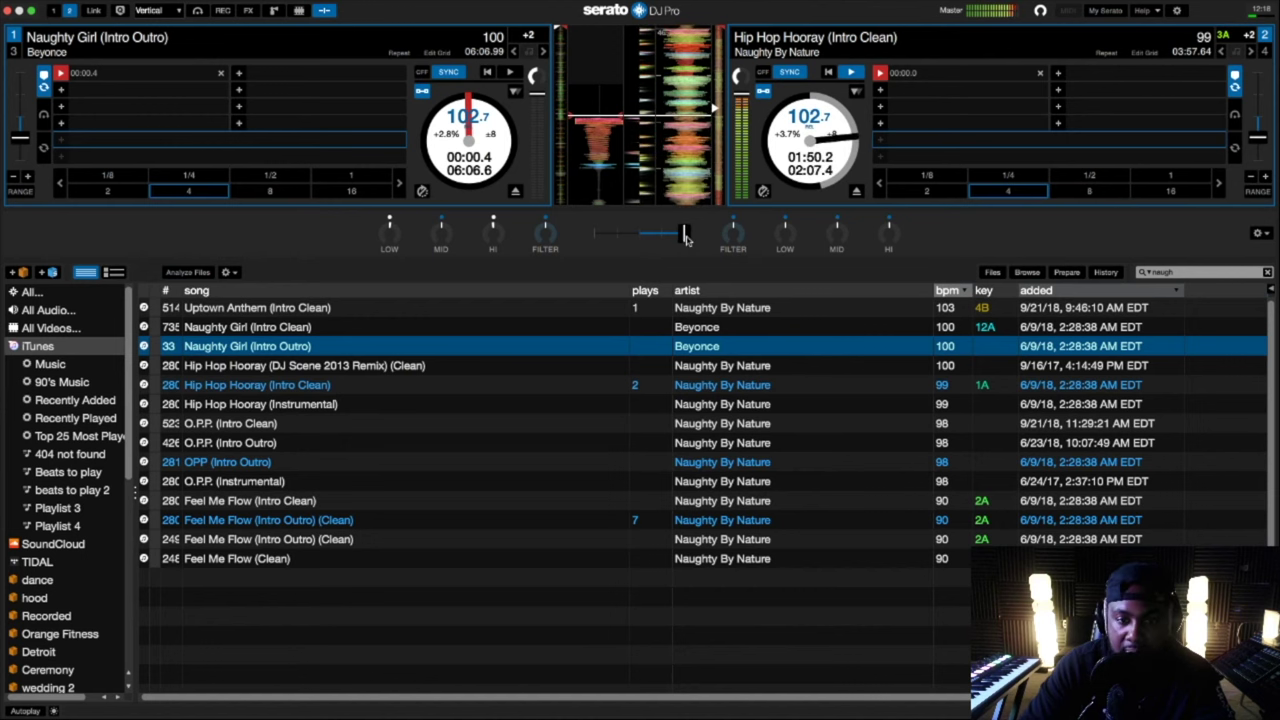
Ease the crossfader back toward the middle, start deck 1 in time with deck 2, and crossfade fully to deck 1
{"action": "left_click_drag", "start_coordinate": [675, 239], "coordinate": [665, 242]}
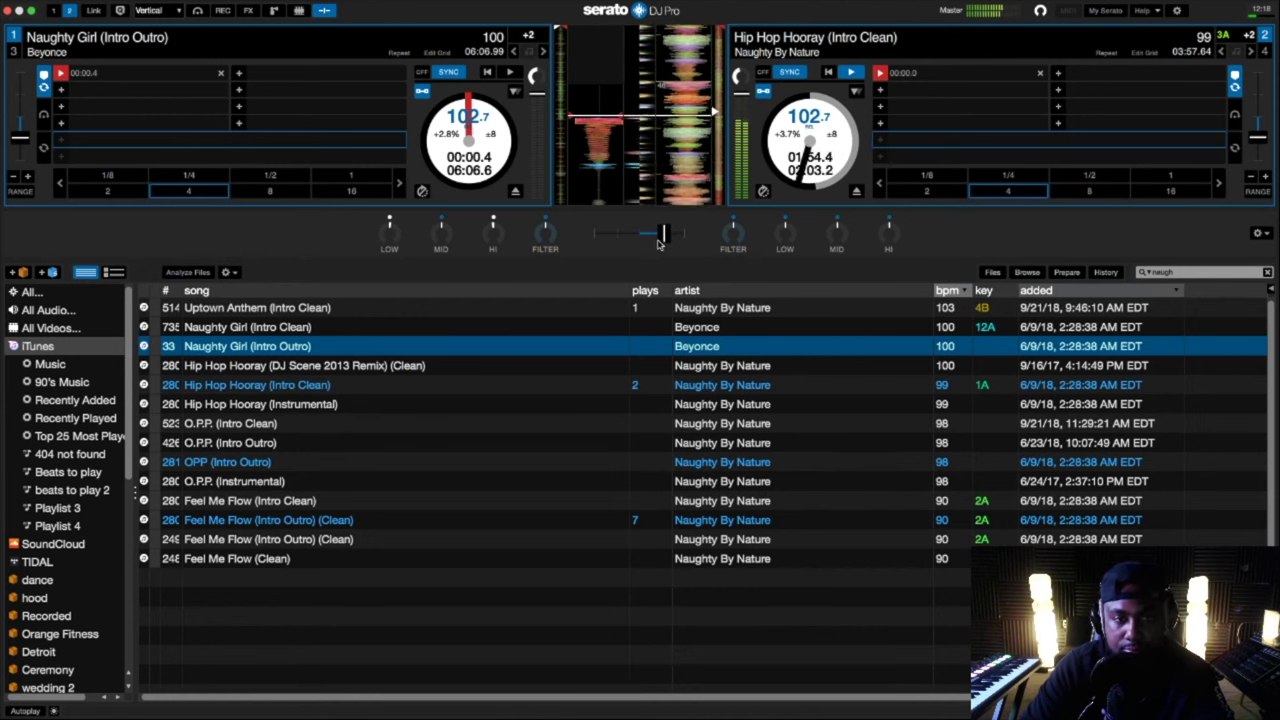
{"action": "left_click_drag", "start_coordinate": [659, 244], "coordinate": [657, 244]}
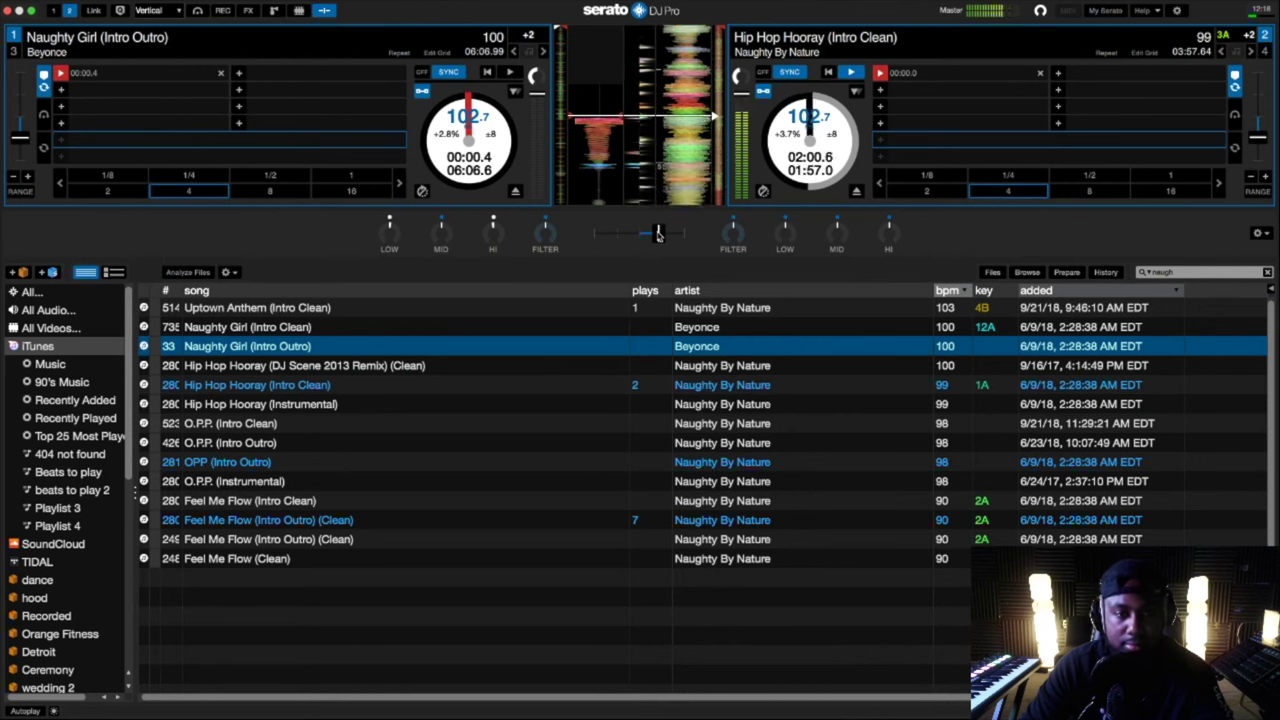
{"action": "key", "text": "w"}
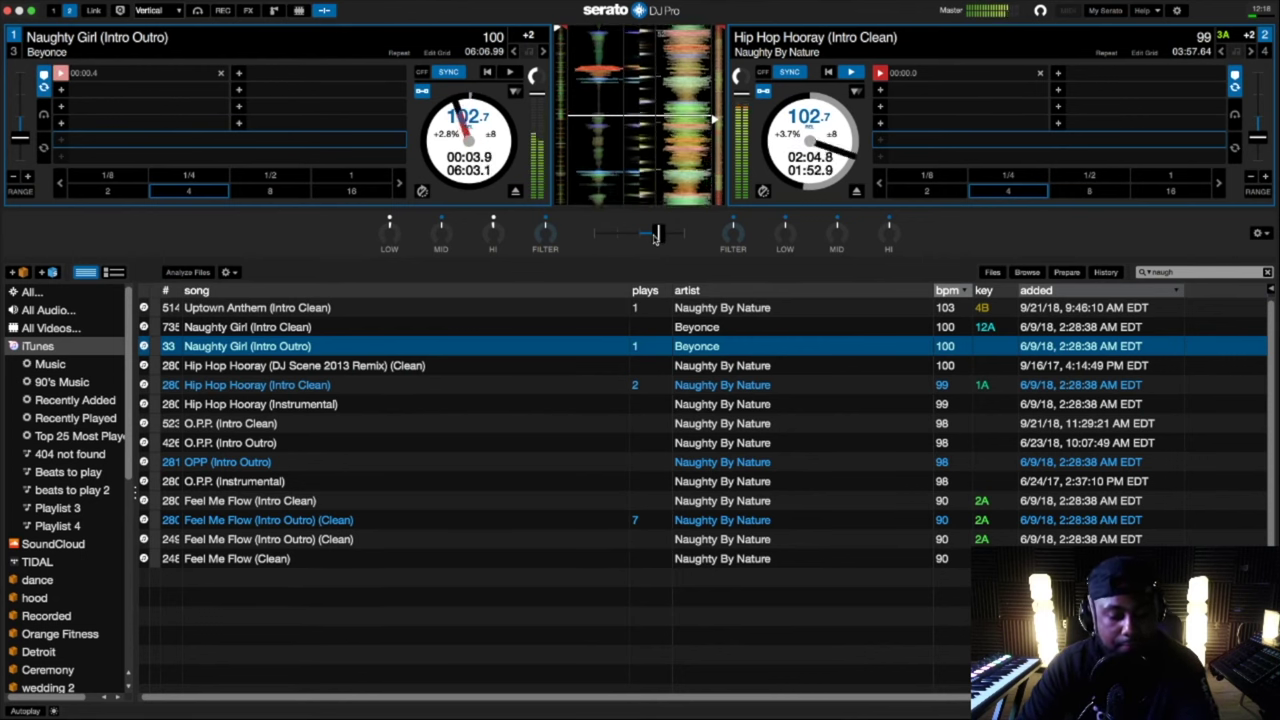
{"action": "left_click_drag", "start_coordinate": [655, 235], "coordinate": [601, 237]}
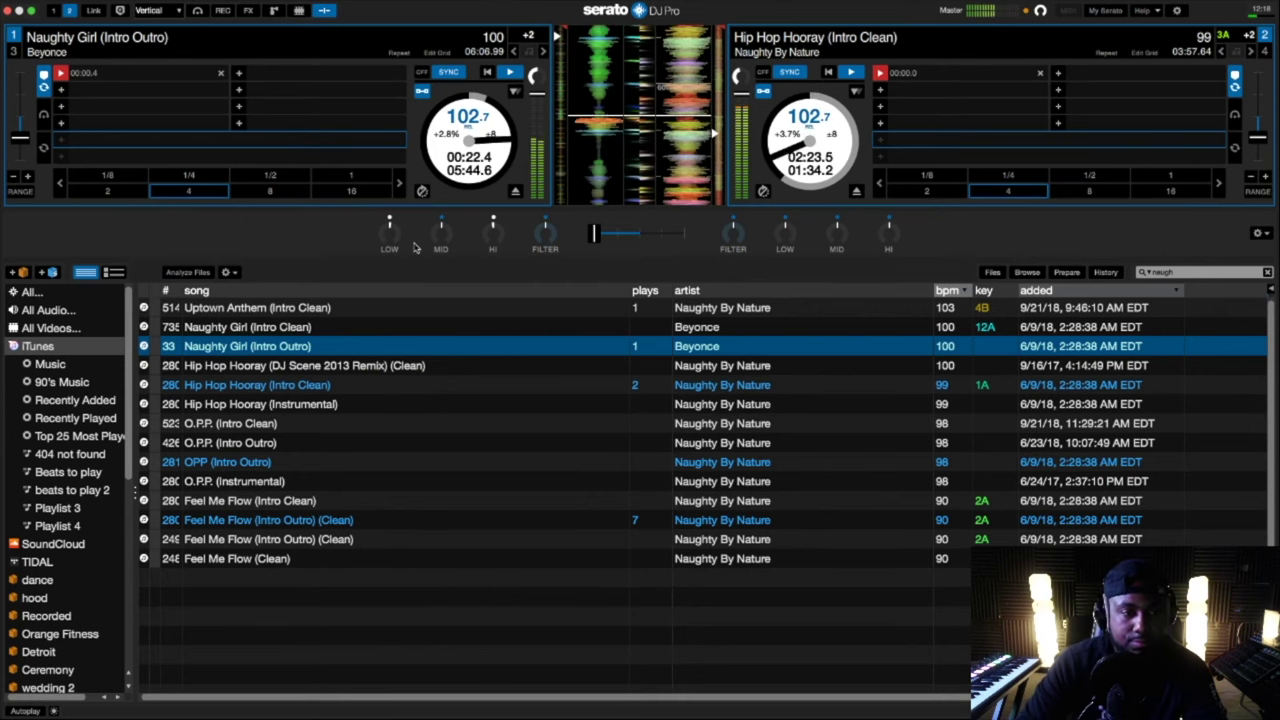
Try cutting the lows and boosting the highs on deck 1's EQ, returning each knob to its center
{"action": "left_click", "coordinate": [376, 307]}
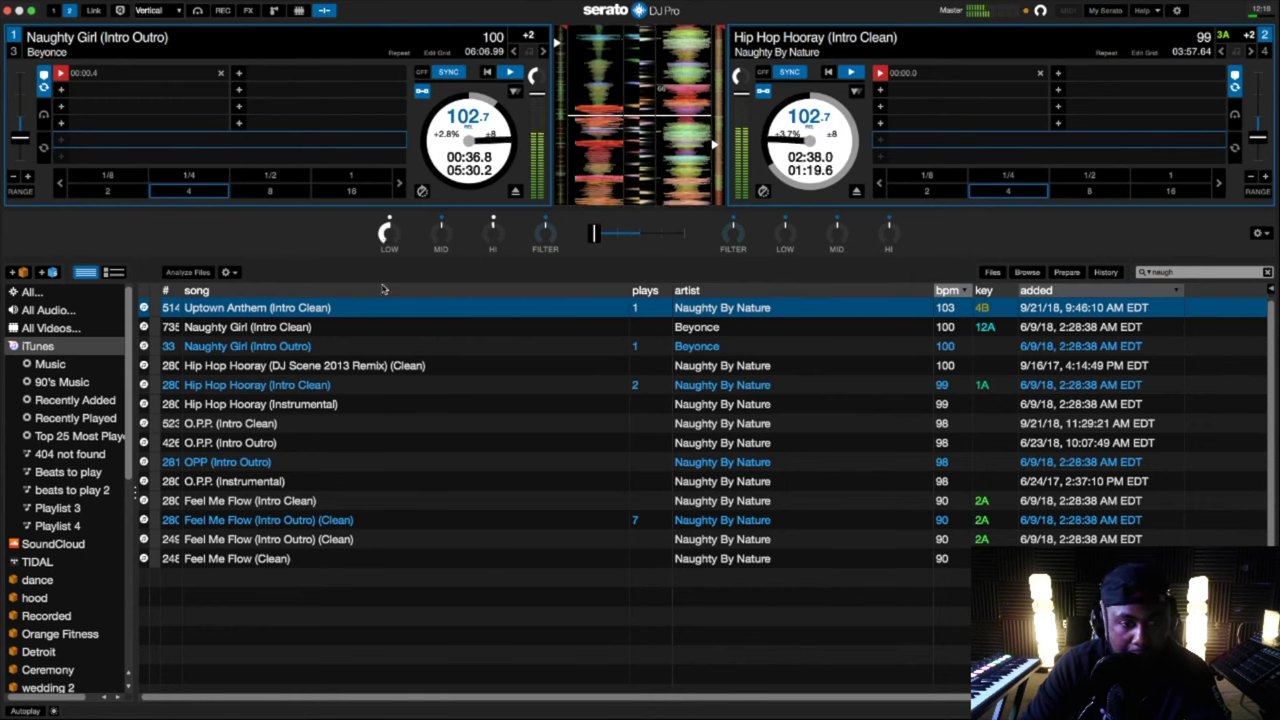
{"action": "left_click_drag", "start_coordinate": [389, 231], "coordinate": [379, 290]}
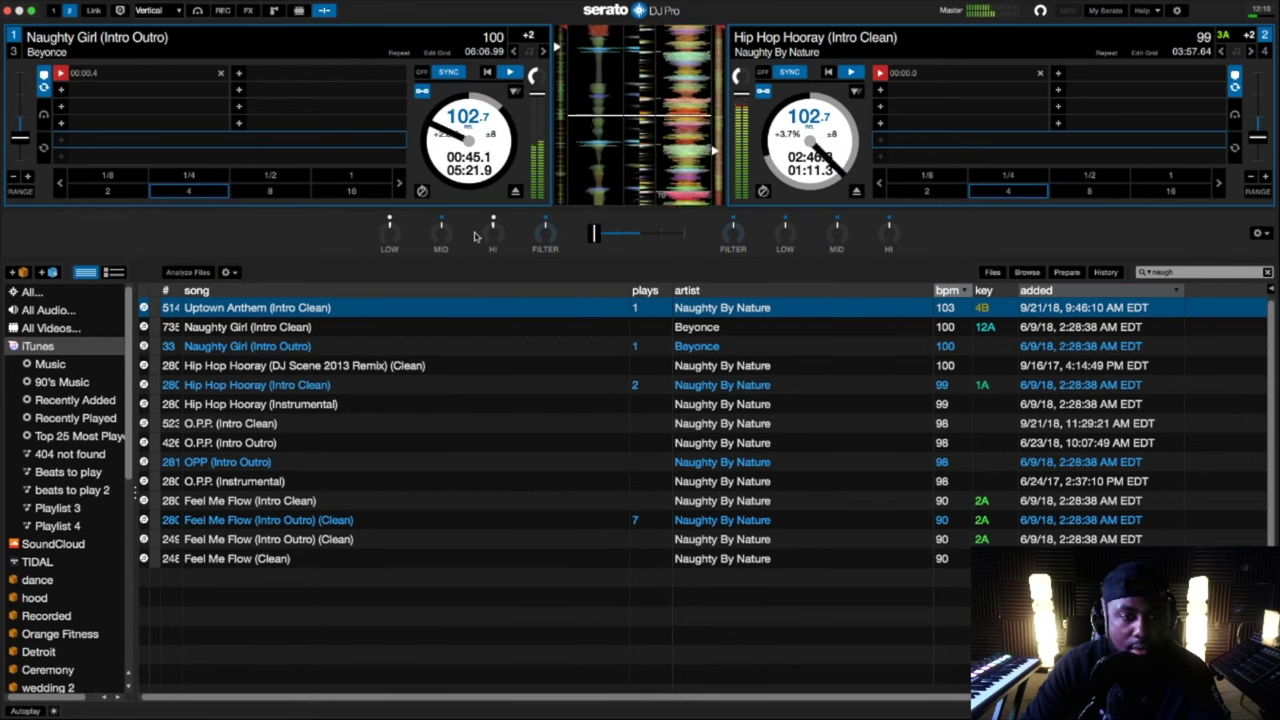
{"action": "left_click_drag", "start_coordinate": [496, 233], "coordinate": [503, 168]}
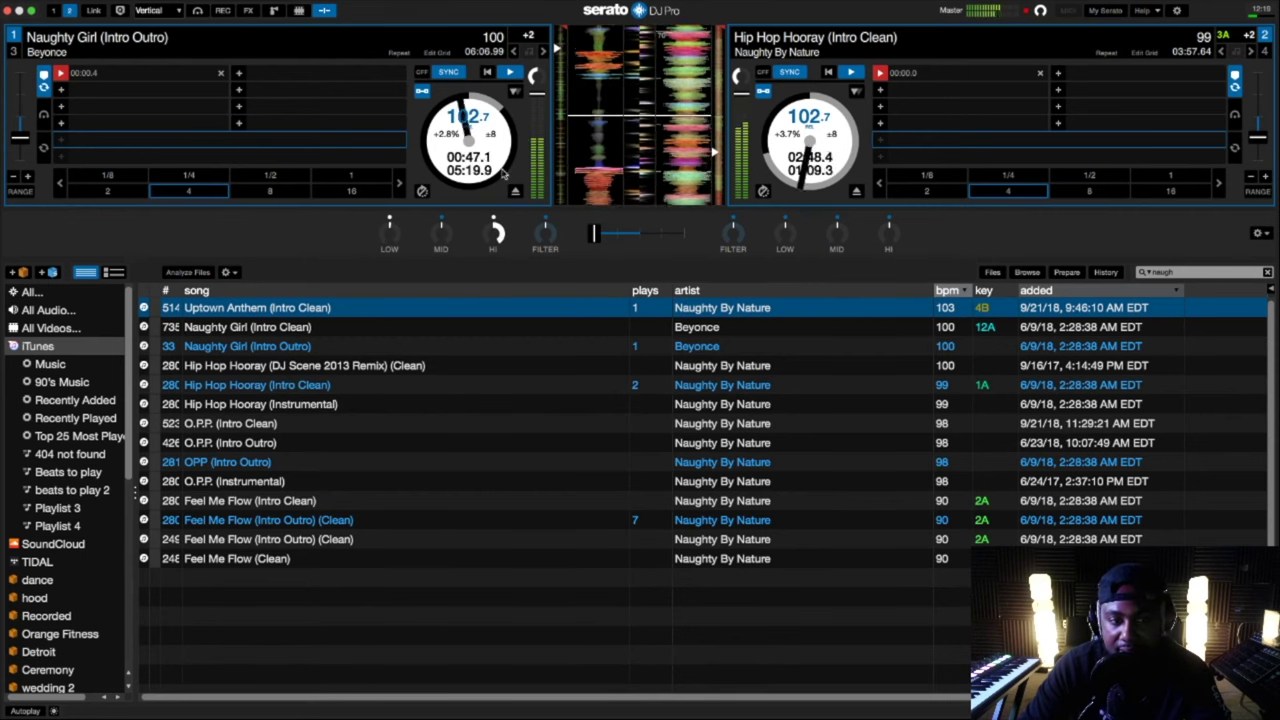
{"action": "left_click_drag", "start_coordinate": [475, 232], "coordinate": [476, 365]}
{"action": "mouse_move", "coordinate": [390, 232]}
{"action": "left_mouse_down"}
{"action": "mouse_move", "coordinate": [390, 192]}
{"action": "mouse_move", "coordinate": [383, 228]}
{"action": "left_mouse_up"}
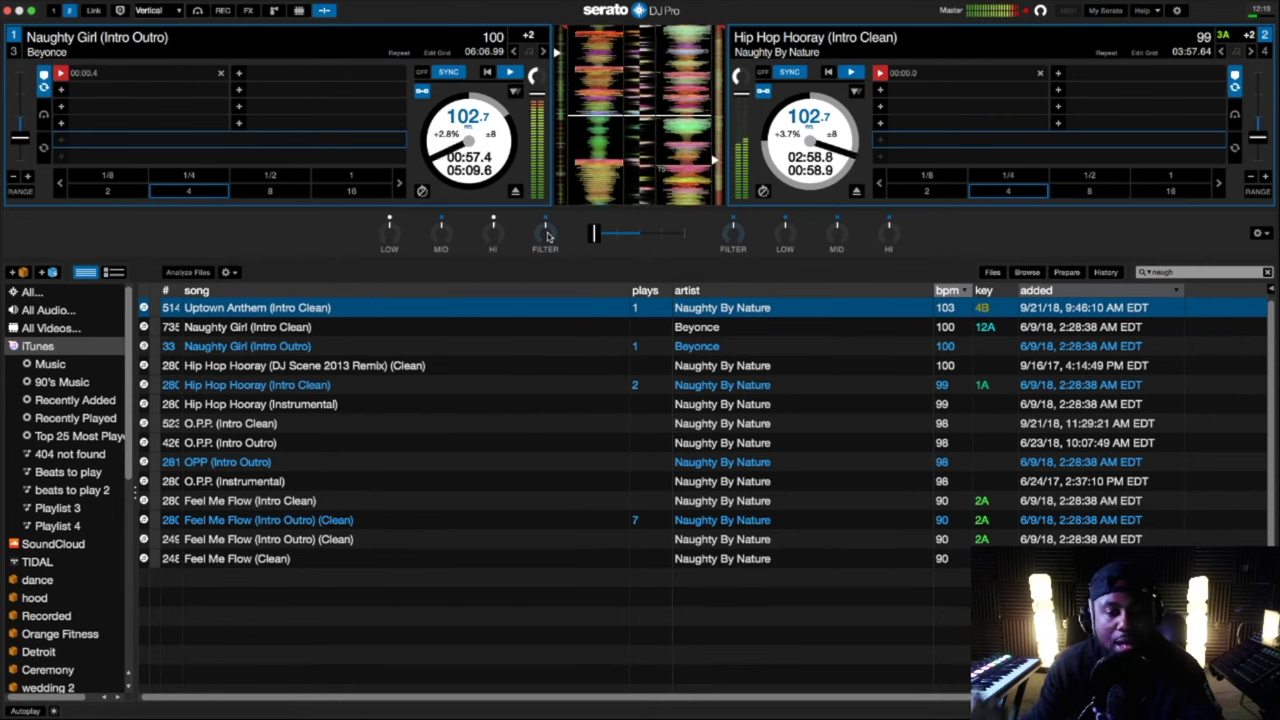
Load Uptown Anthem (Intro Clean) onto deck 2, shift its key up by 2, and line its first beat up with deck 1
{"action": "left_click_drag", "start_coordinate": [309, 310], "coordinate": [836, 165]}
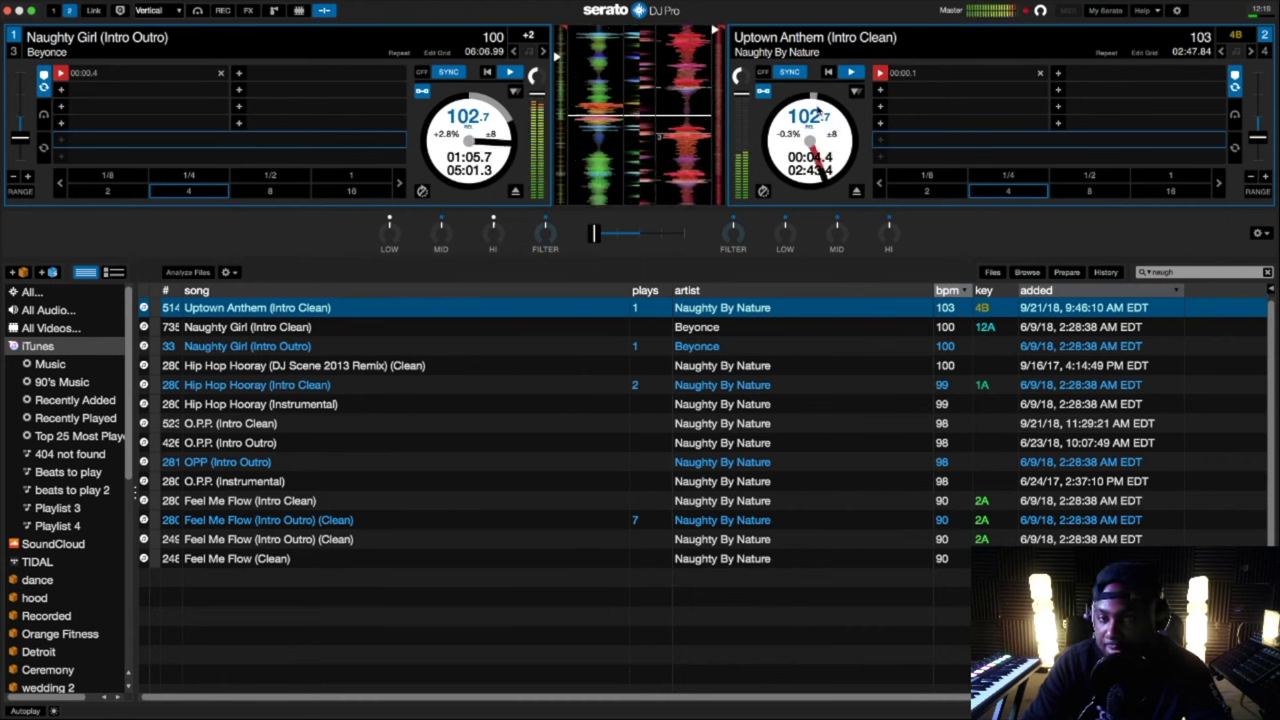
{"action": "left_click", "coordinate": [1249, 53]}
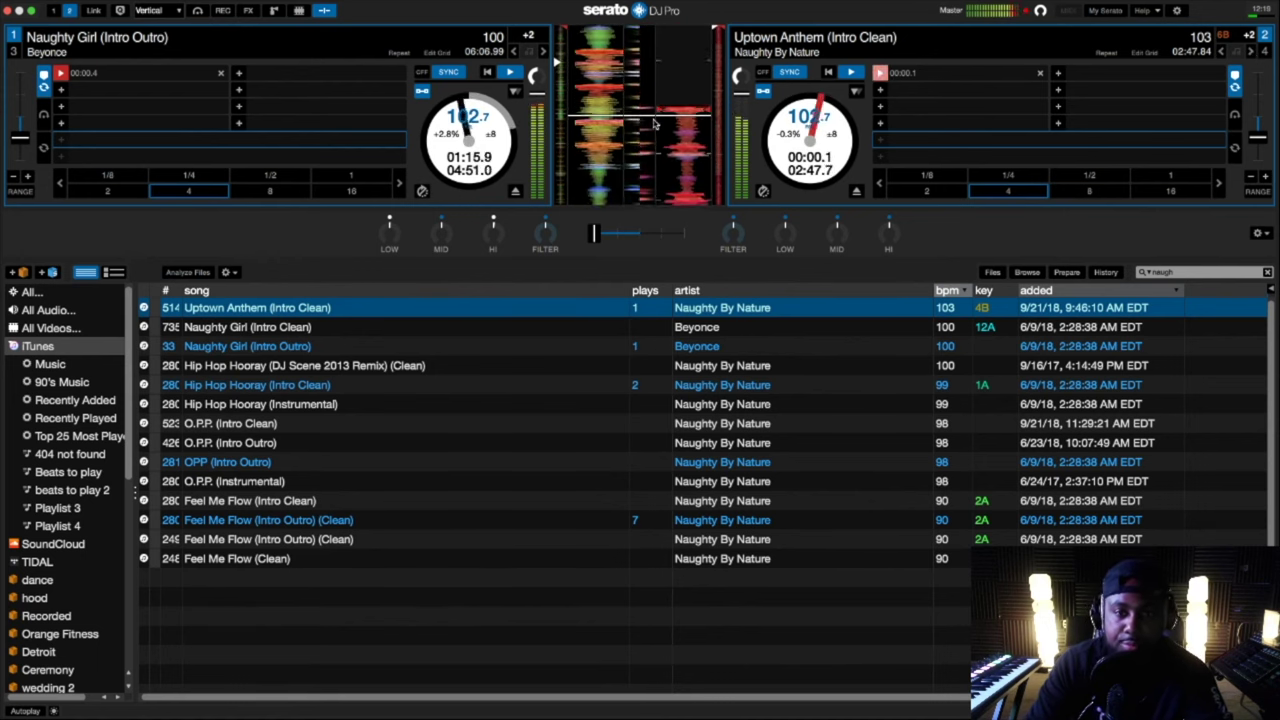
{"action": "left_click_drag", "start_coordinate": [675, 122], "coordinate": [683, 127]}
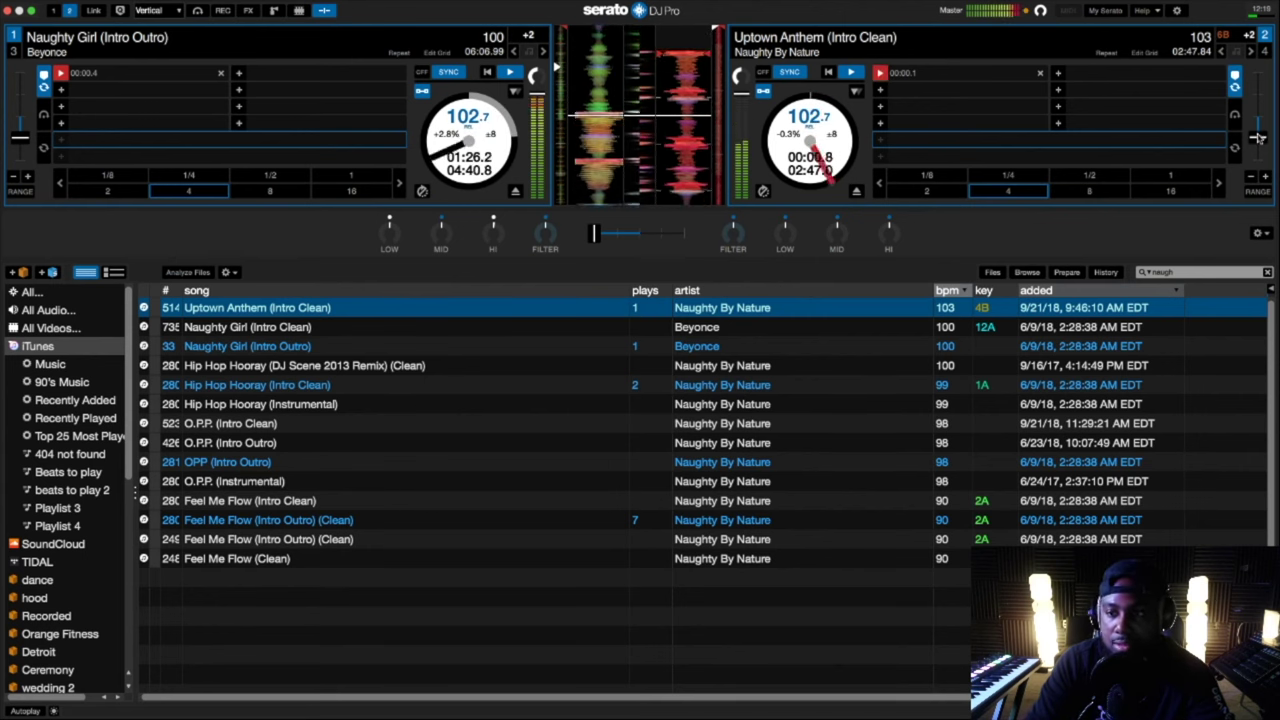
Raise the synced tempo of both decks to 104.1 BPM, and crossfade fully to deck 2 from its cue while cutting deck 1's lows
{"action": "left_click_drag", "start_coordinate": [1257, 137], "coordinate": [1258, 145]}
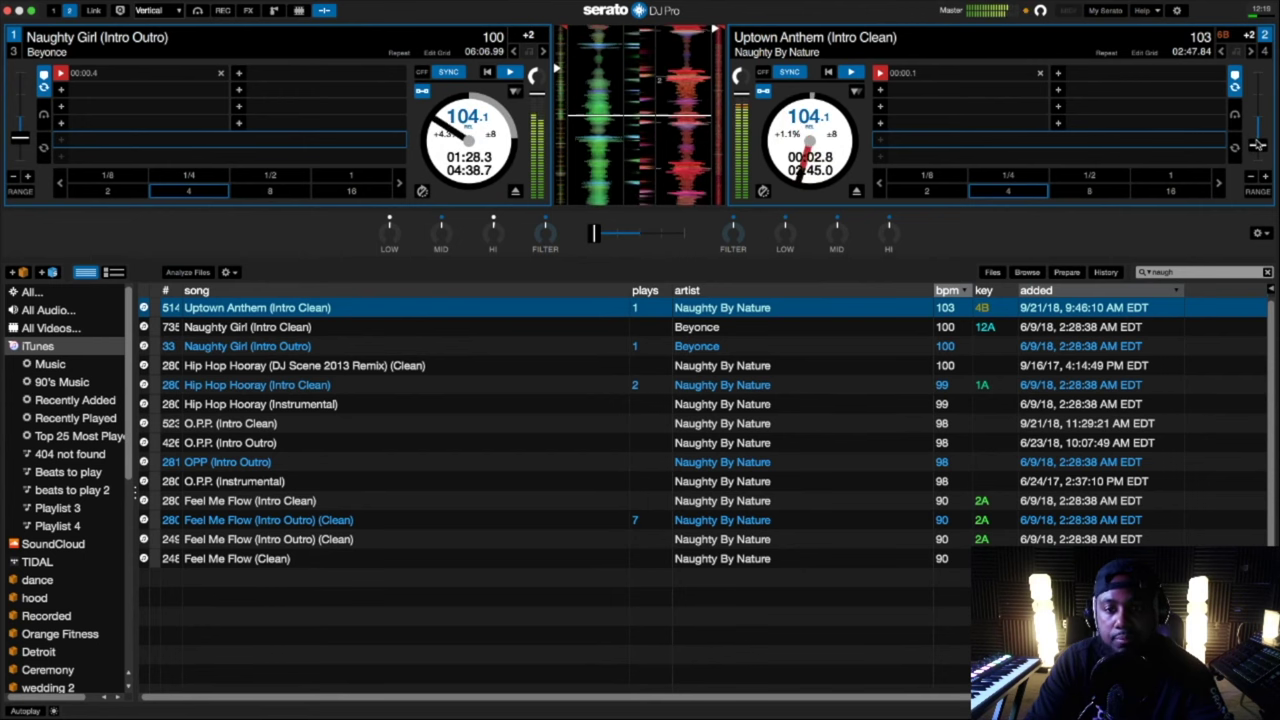
{"action": "key", "text": "6"}
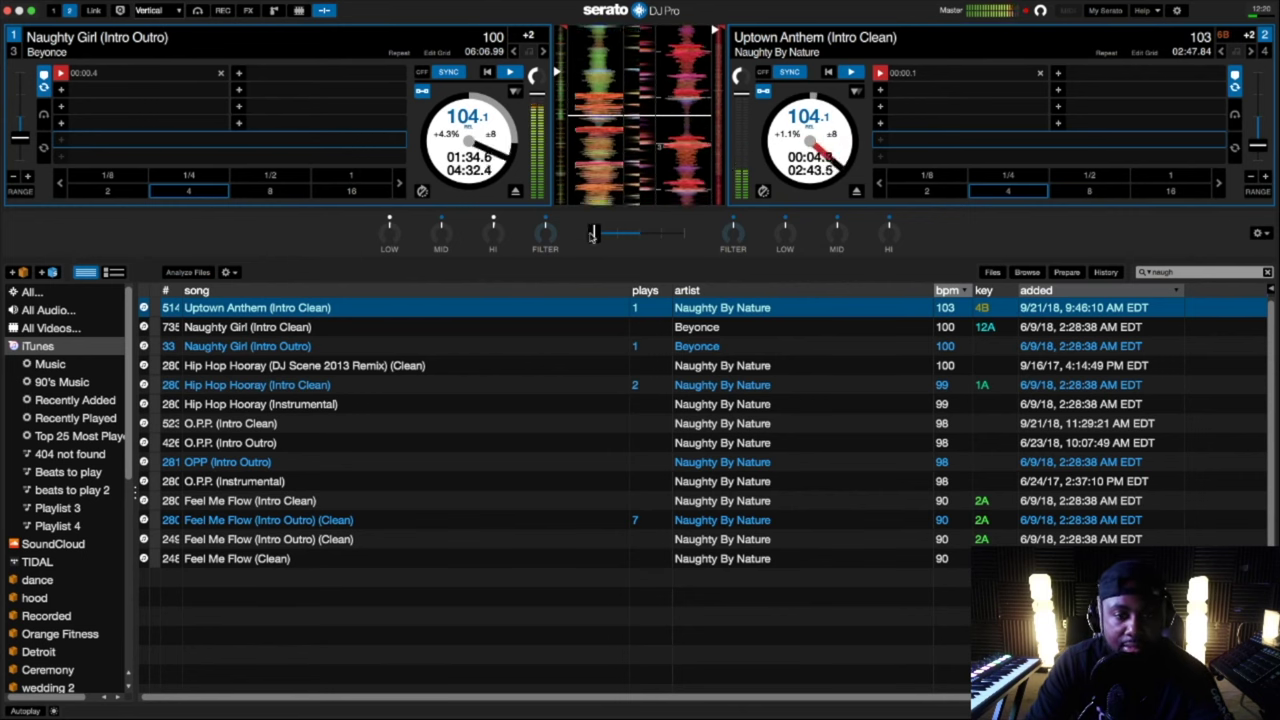
{"action": "left_click_drag", "start_coordinate": [623, 236], "coordinate": [642, 235]}
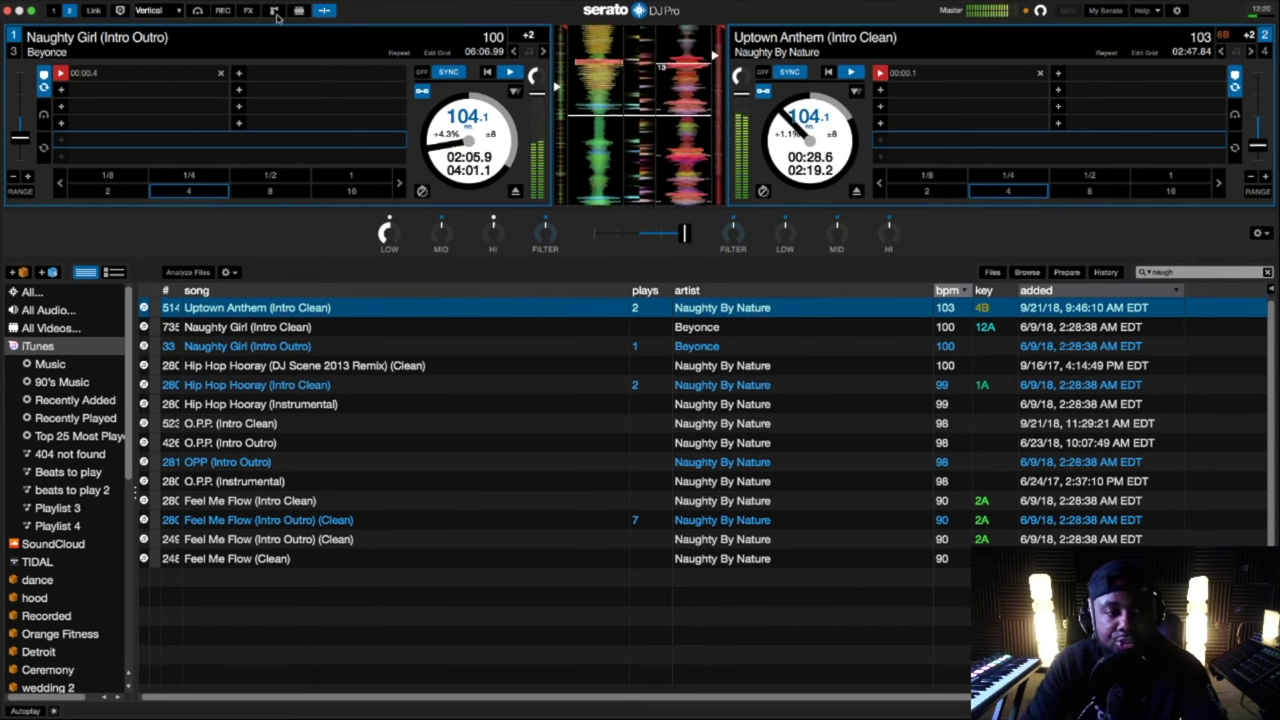
Show the recording controls above the song library
{"action": "left_click", "coordinate": [221, 11]}
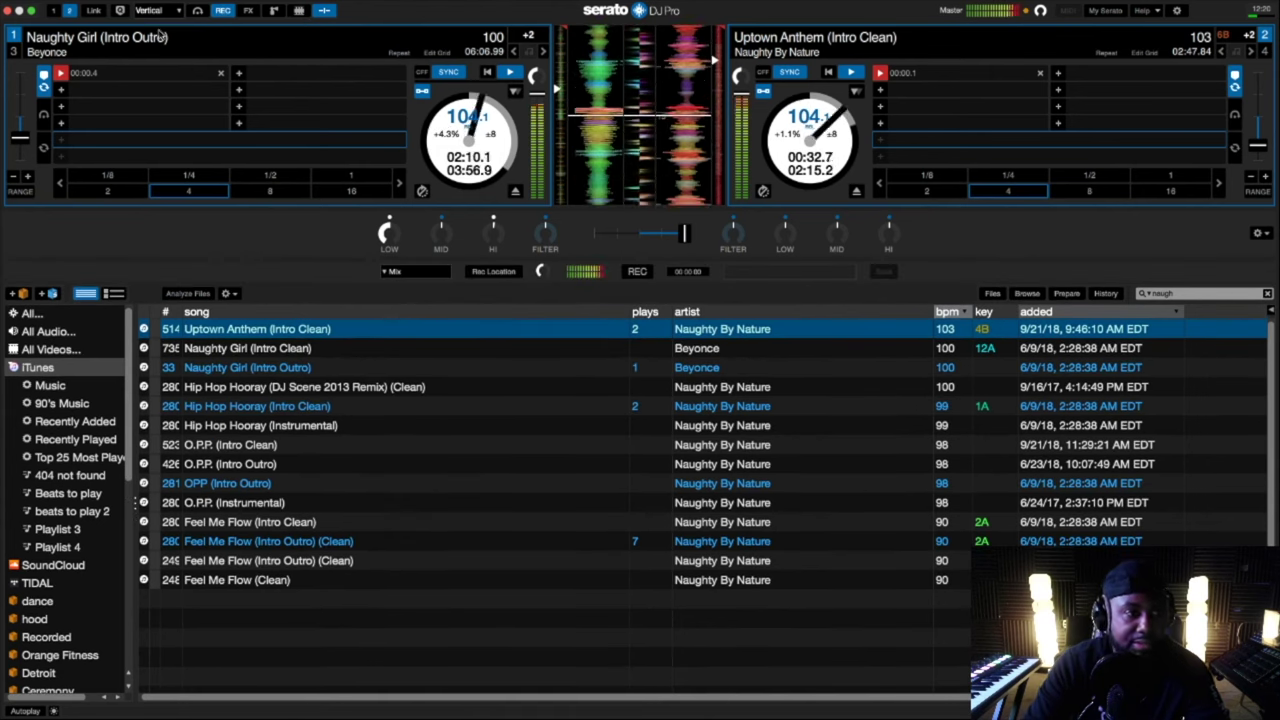
{"action": "left_click", "coordinate": [222, 11]}
{"action": "left_click", "coordinate": [222, 11]}
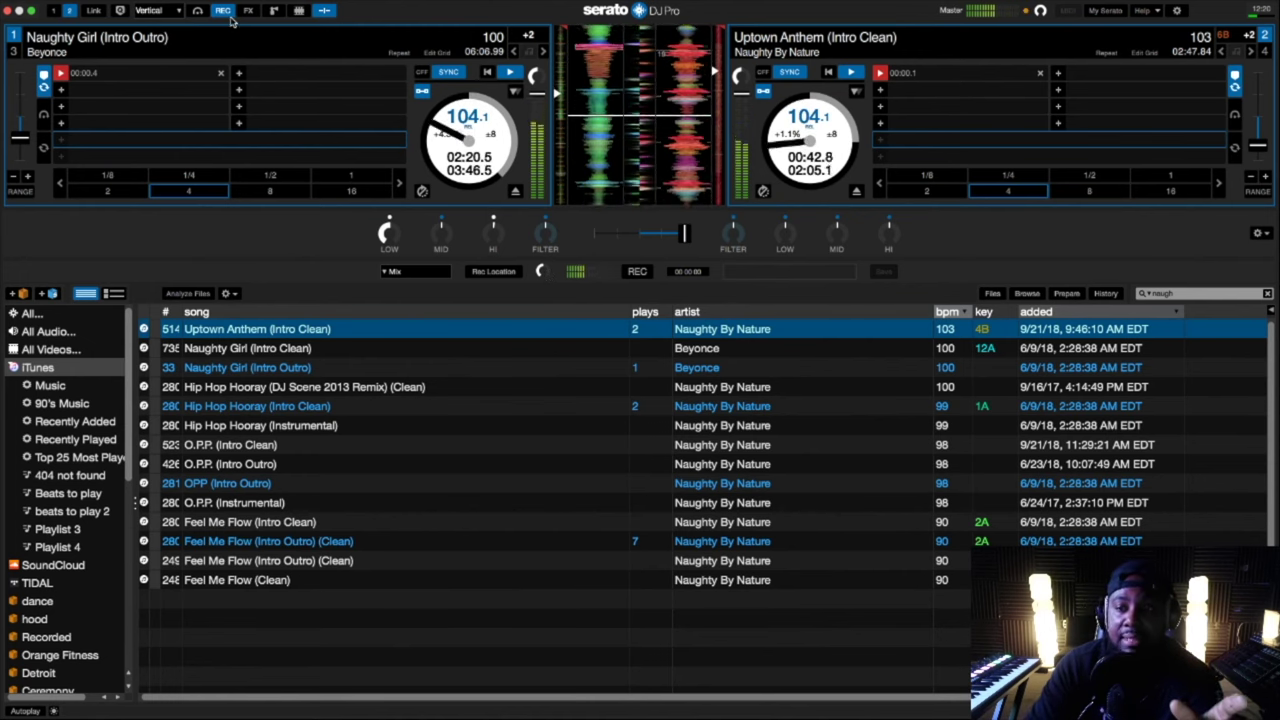
Look through the expansion packs and the owned products in the My Serato account, and return to the decks
{"action": "left_click", "coordinate": [1115, 11]}
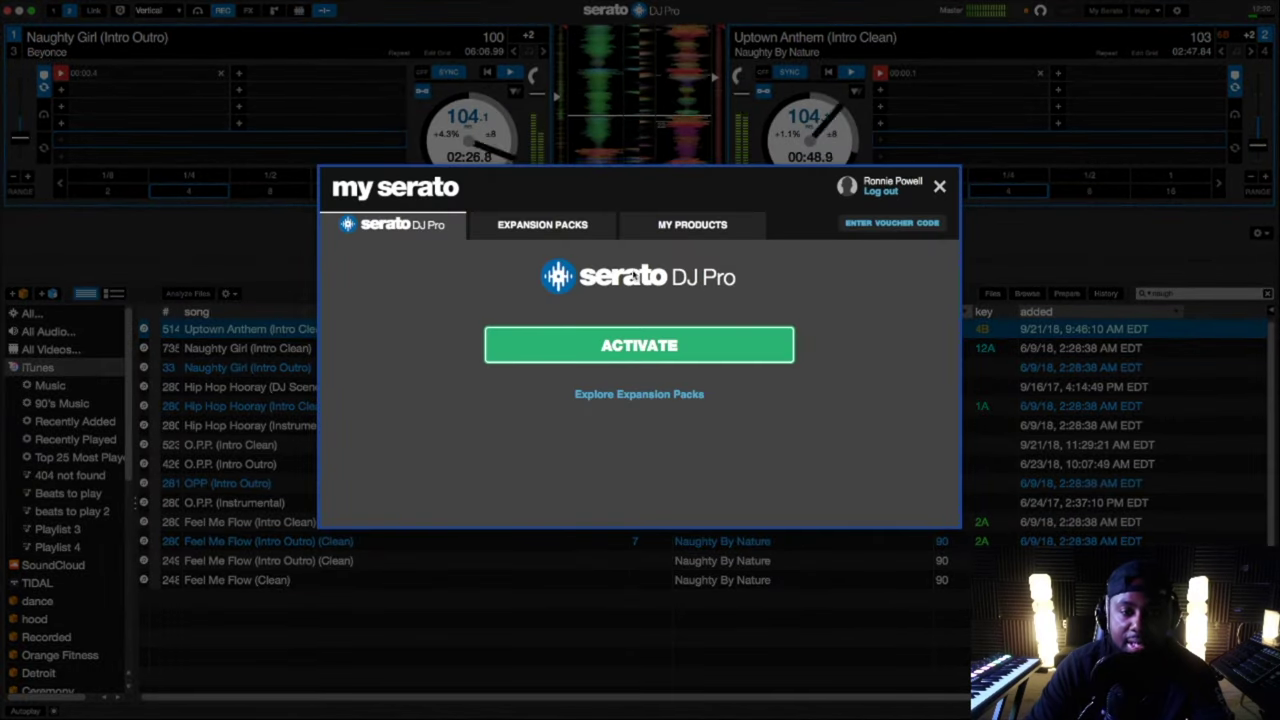
{"action": "left_click", "coordinate": [540, 232]}
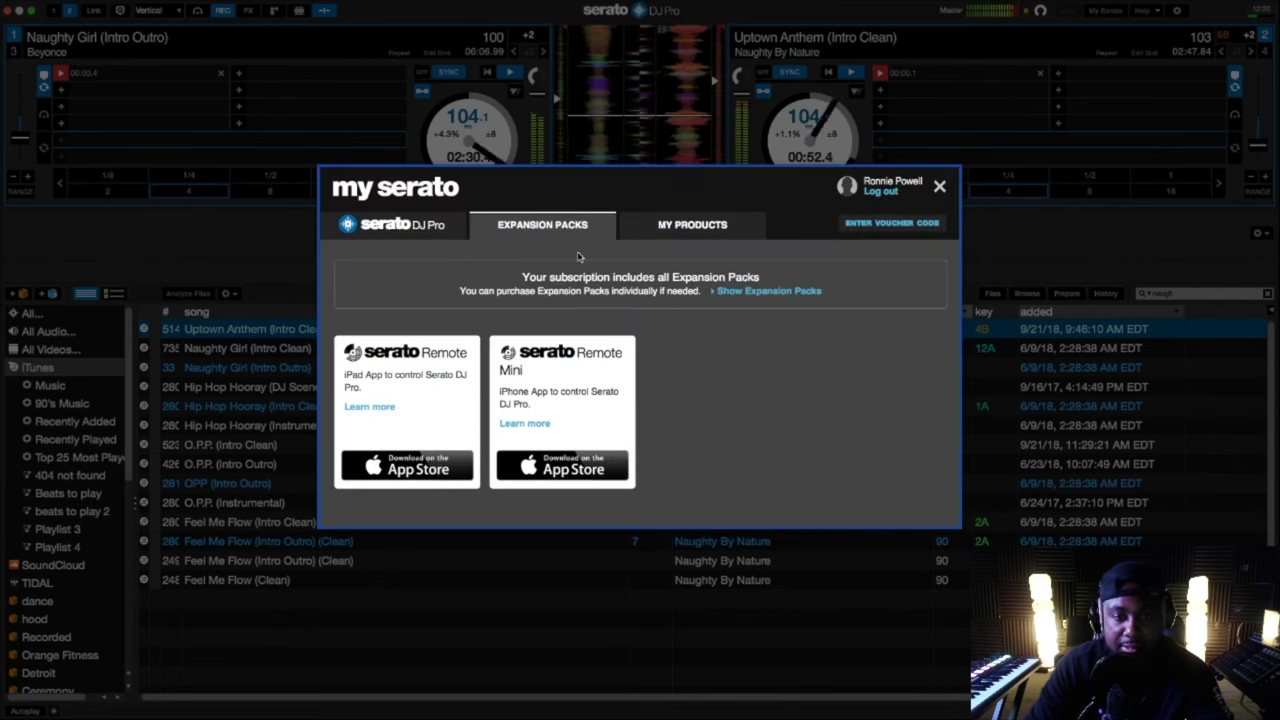
{"action": "left_click", "coordinate": [672, 228]}
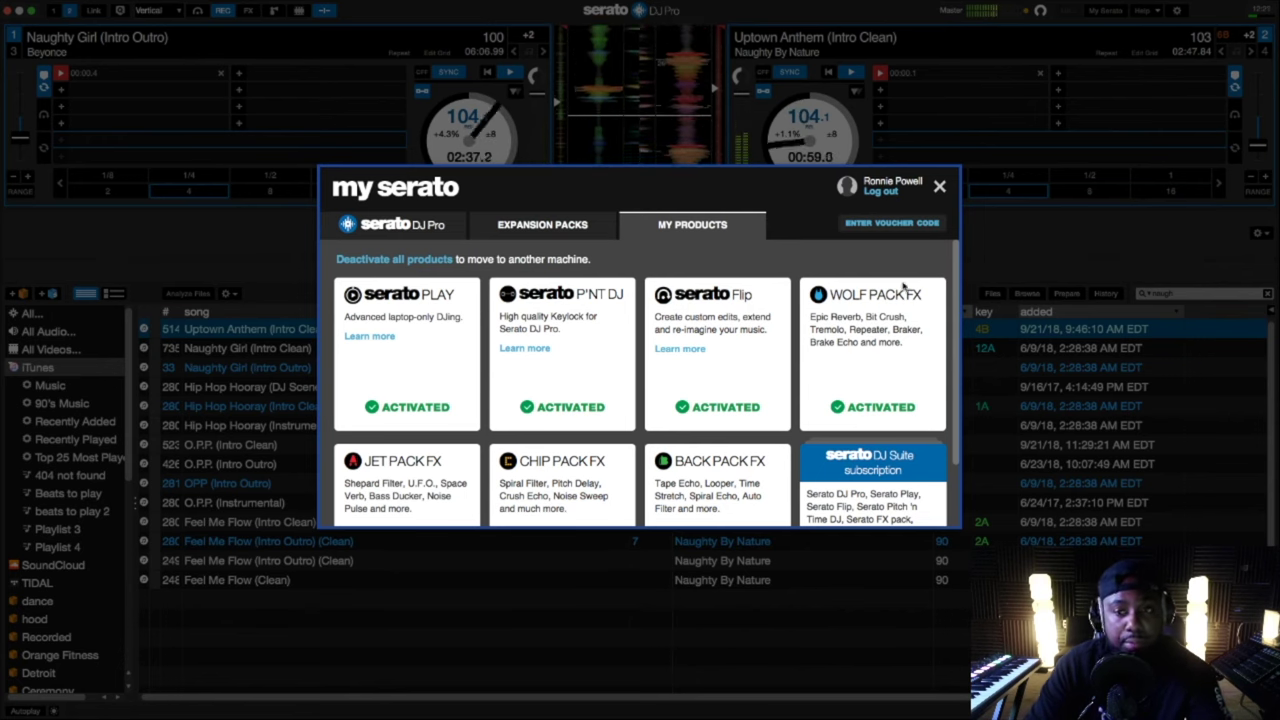
{"action": "left_click", "coordinate": [939, 189]}
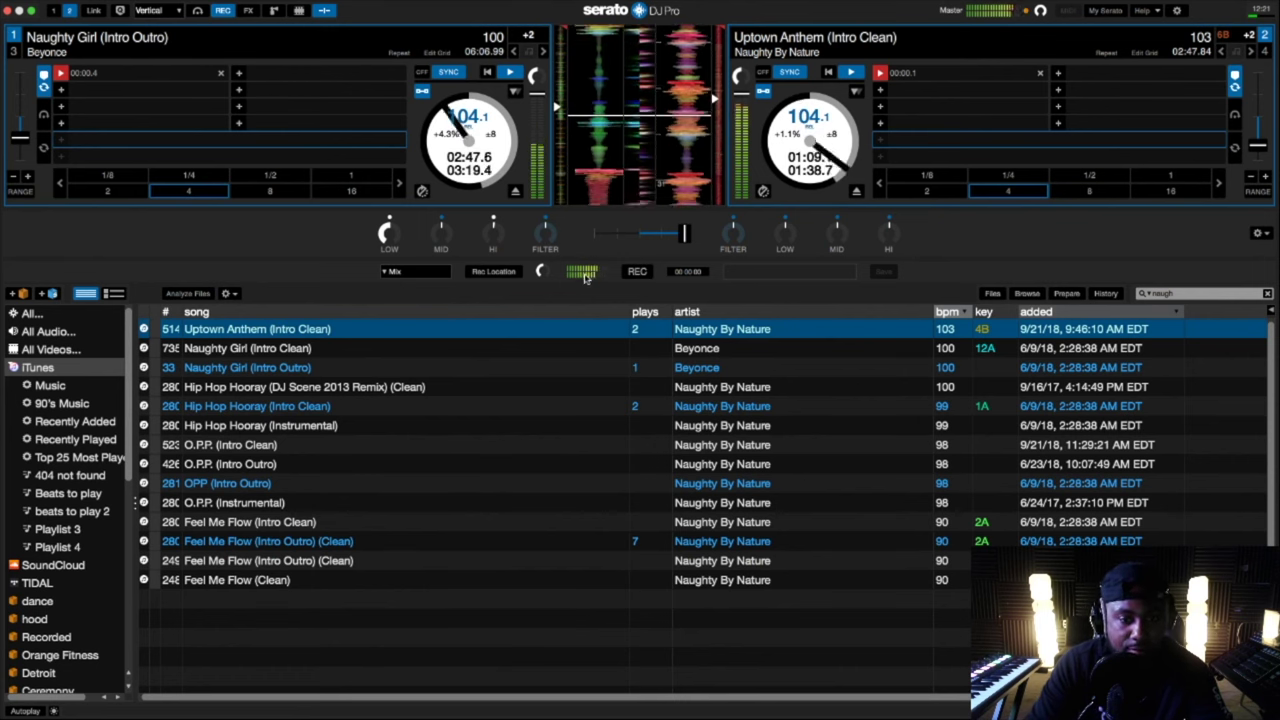
Record a few seconds of the mix, and save the recording as "practice serato"
{"action": "left_click", "coordinate": [637, 271]}
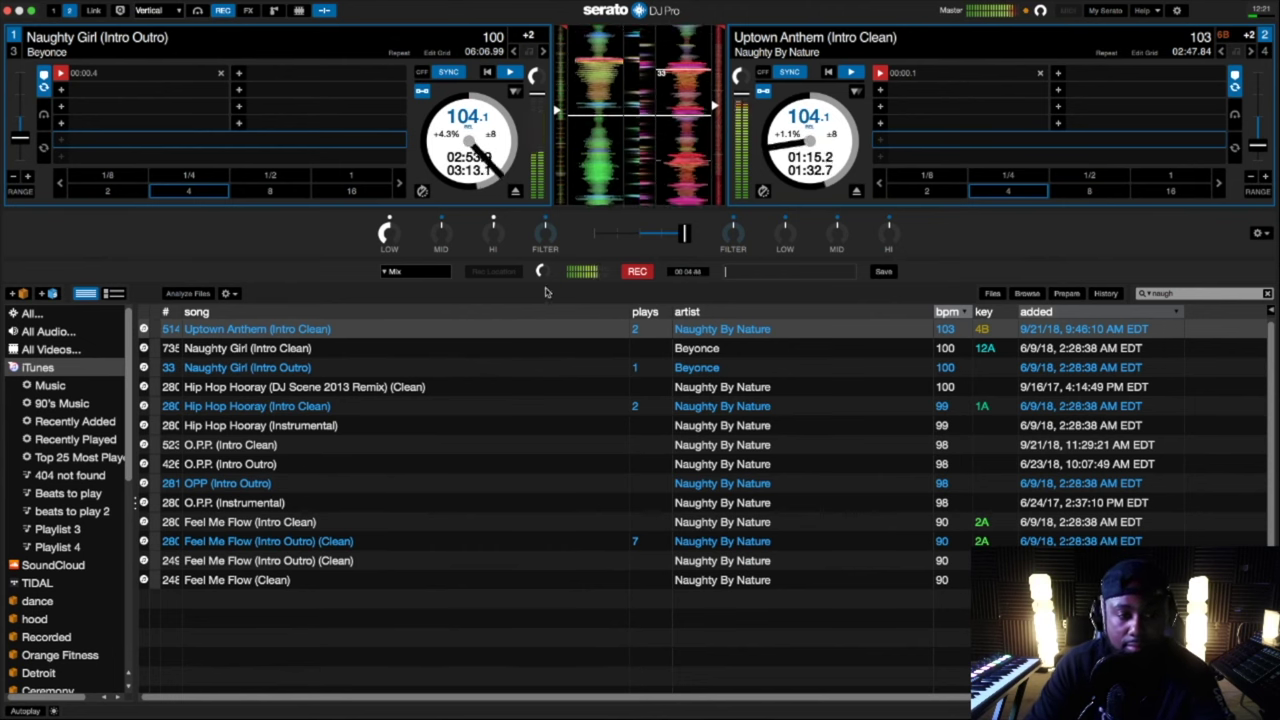
{"action": "left_click", "coordinate": [766, 272]}
{"action": "type", "text": "p"}
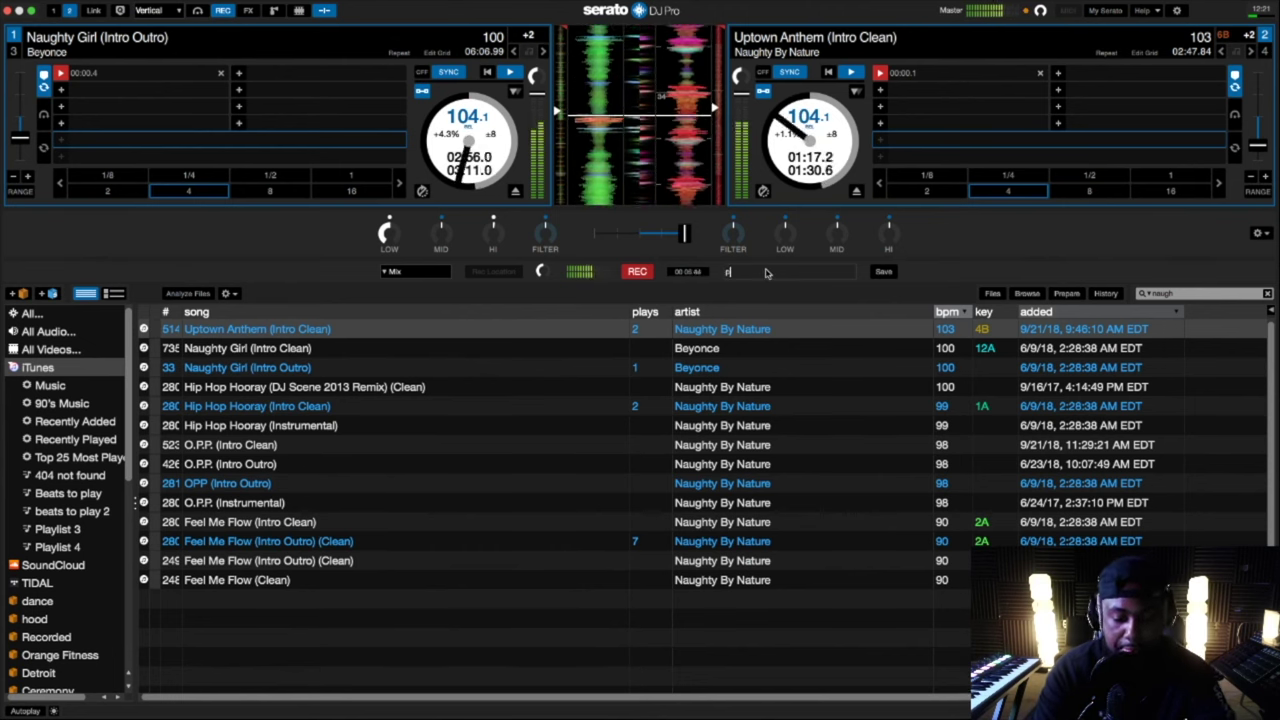
{"action": "type", "text": "ractic"}
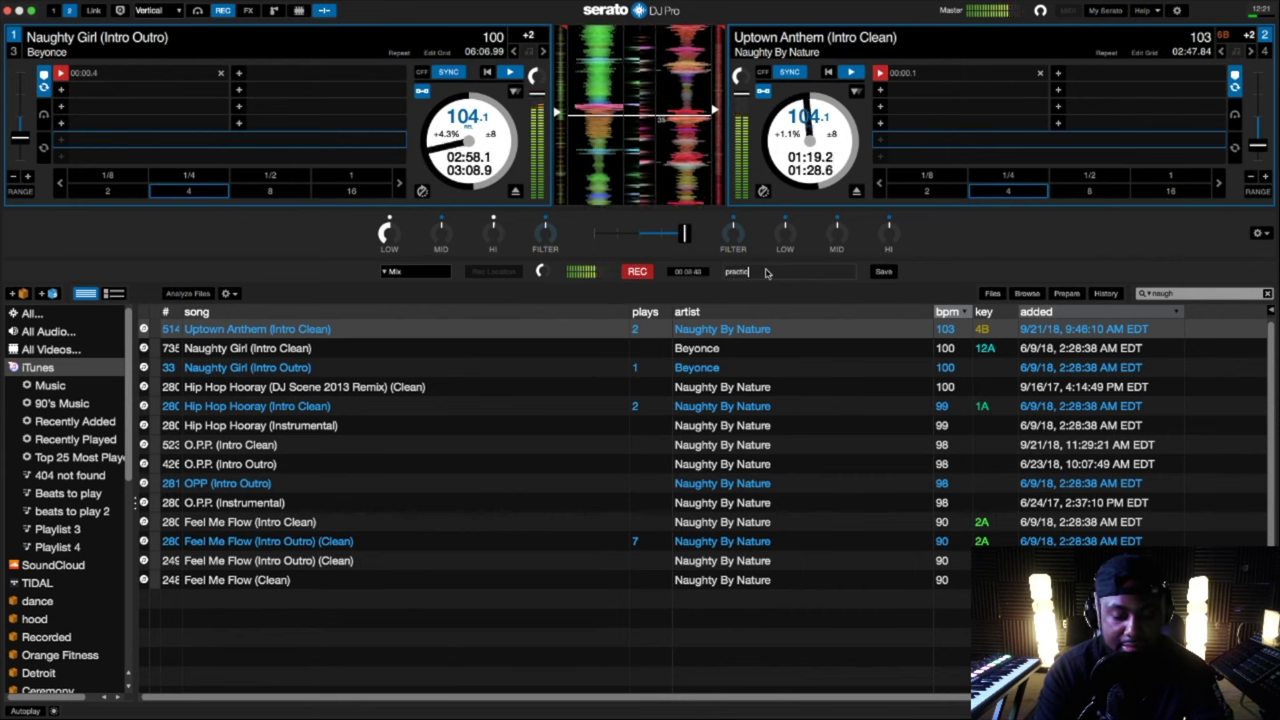
{"action": "type", "text": "e set"}
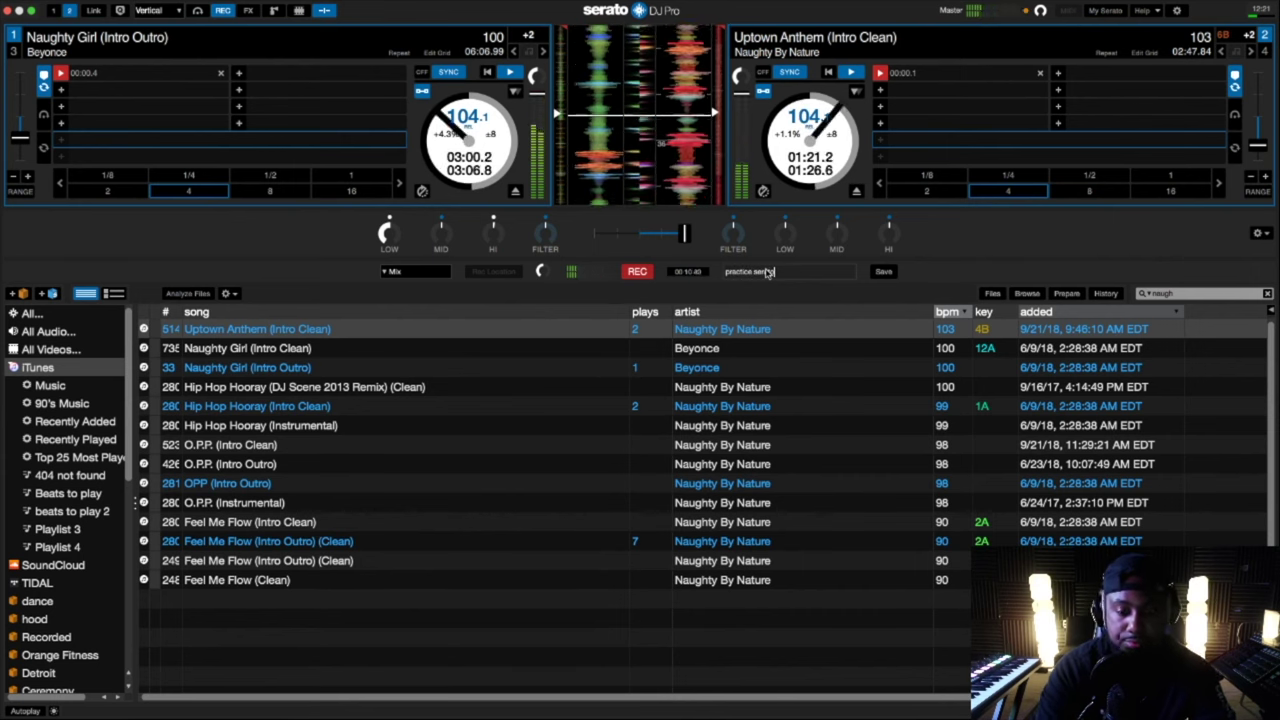
{"action": "left_click", "coordinate": [889, 272]}
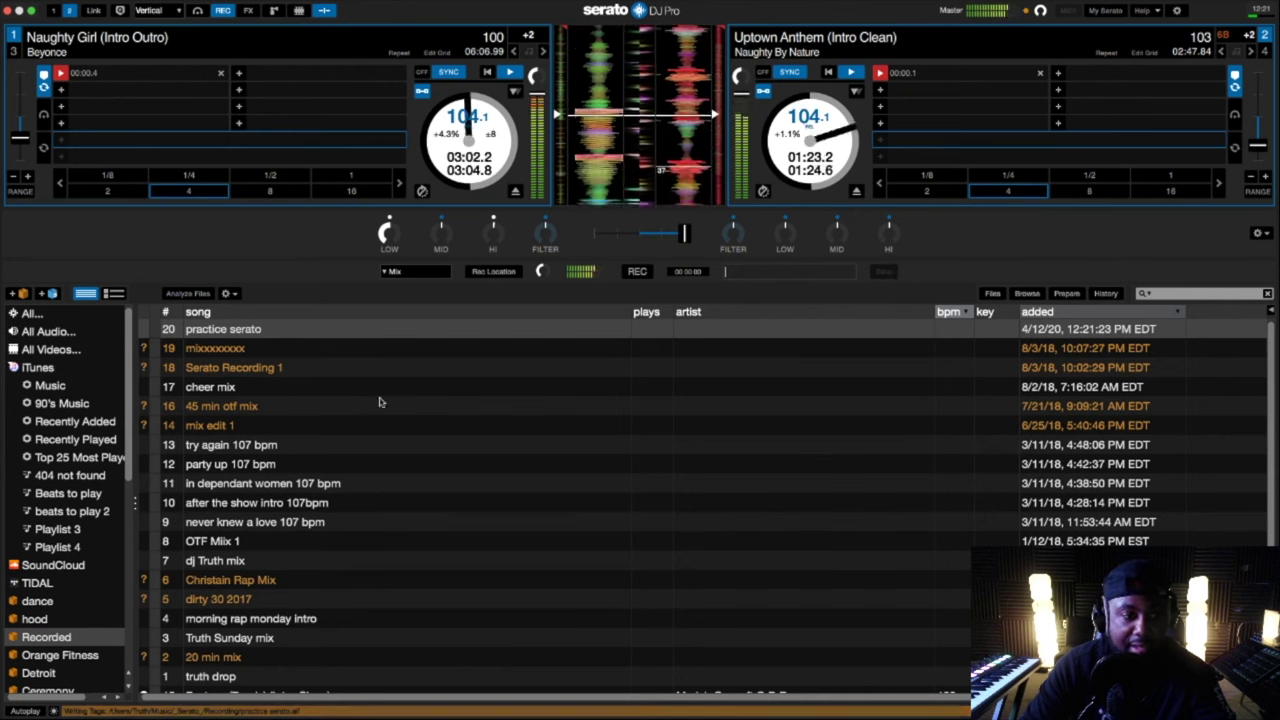
Pause deck 2 and select the Recorded crate that holds the saved mixes
{"action": "left_click", "coordinate": [263, 327]}
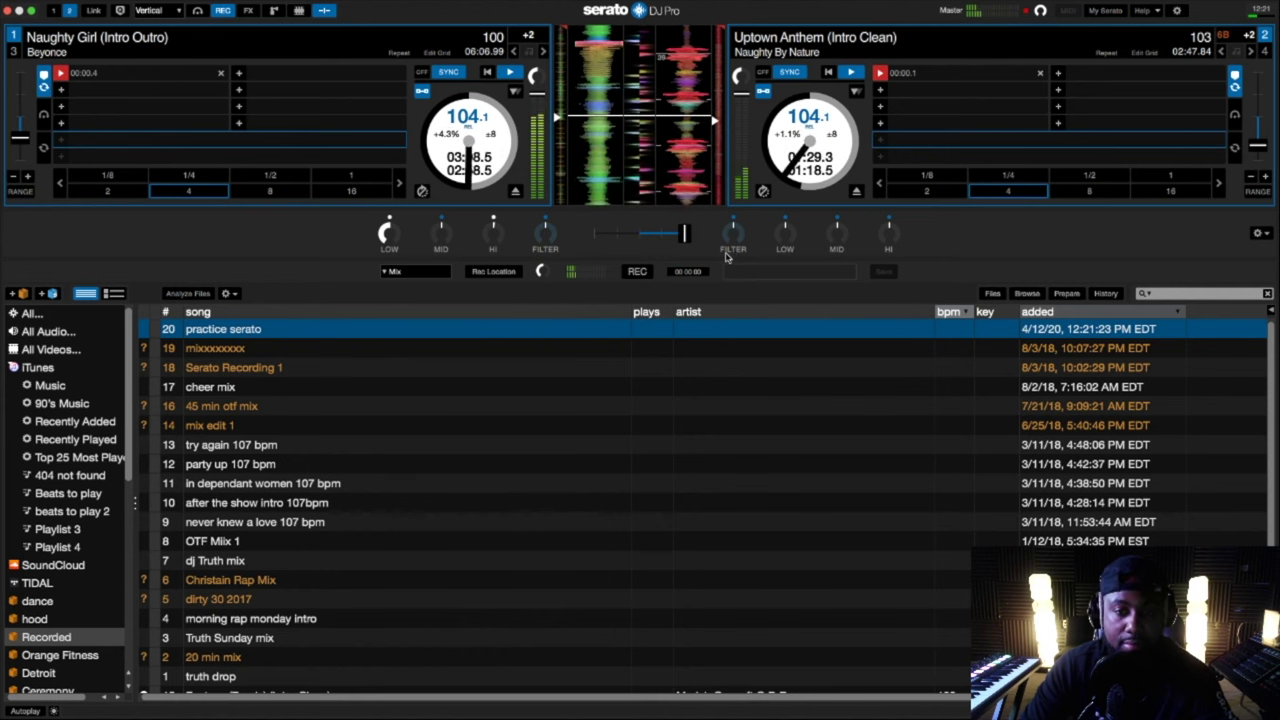
{"action": "left_click", "coordinate": [849, 74]}
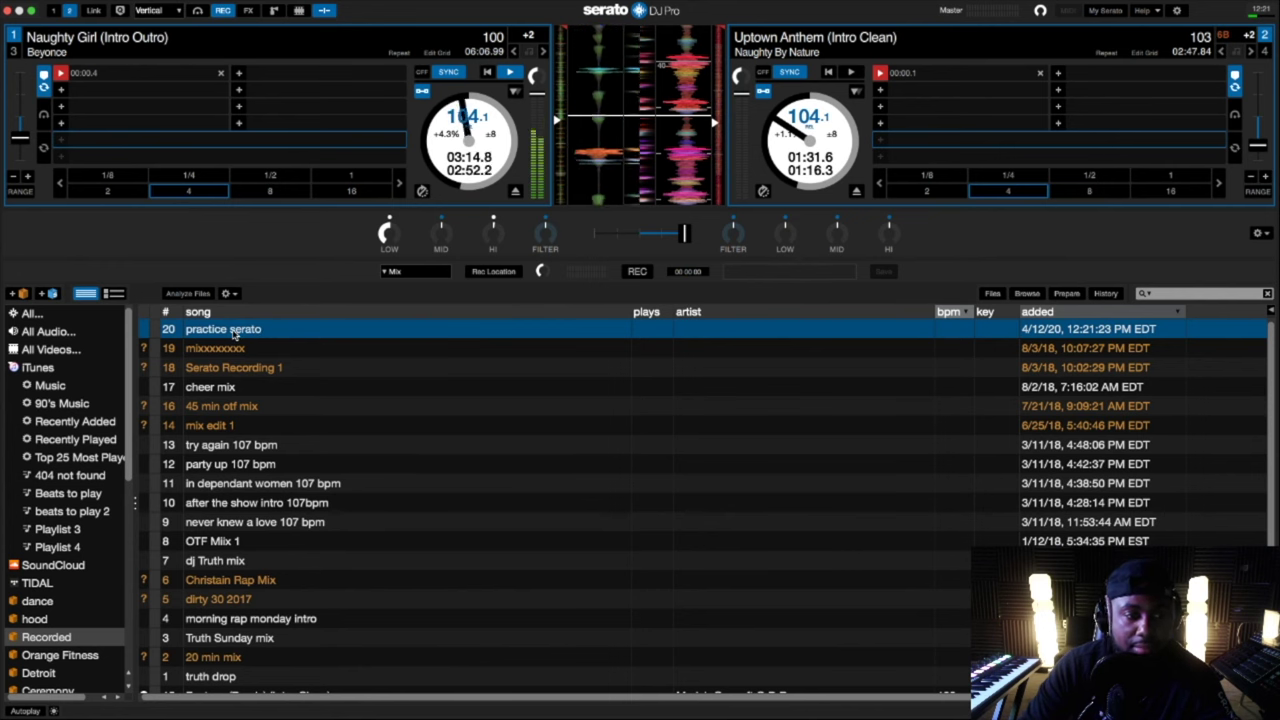
{"action": "left_click", "coordinate": [89, 636]}
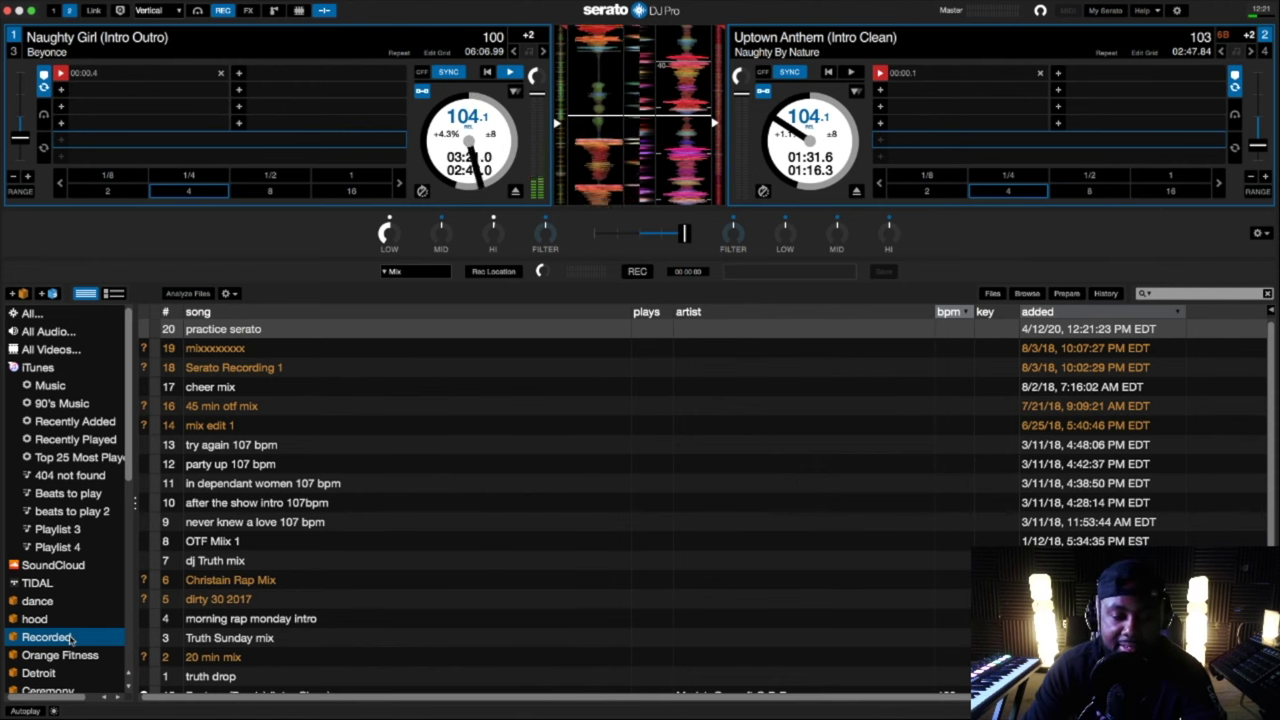
{"action": "left_click_drag", "start_coordinate": [70, 640], "coordinate": [74, 648]}
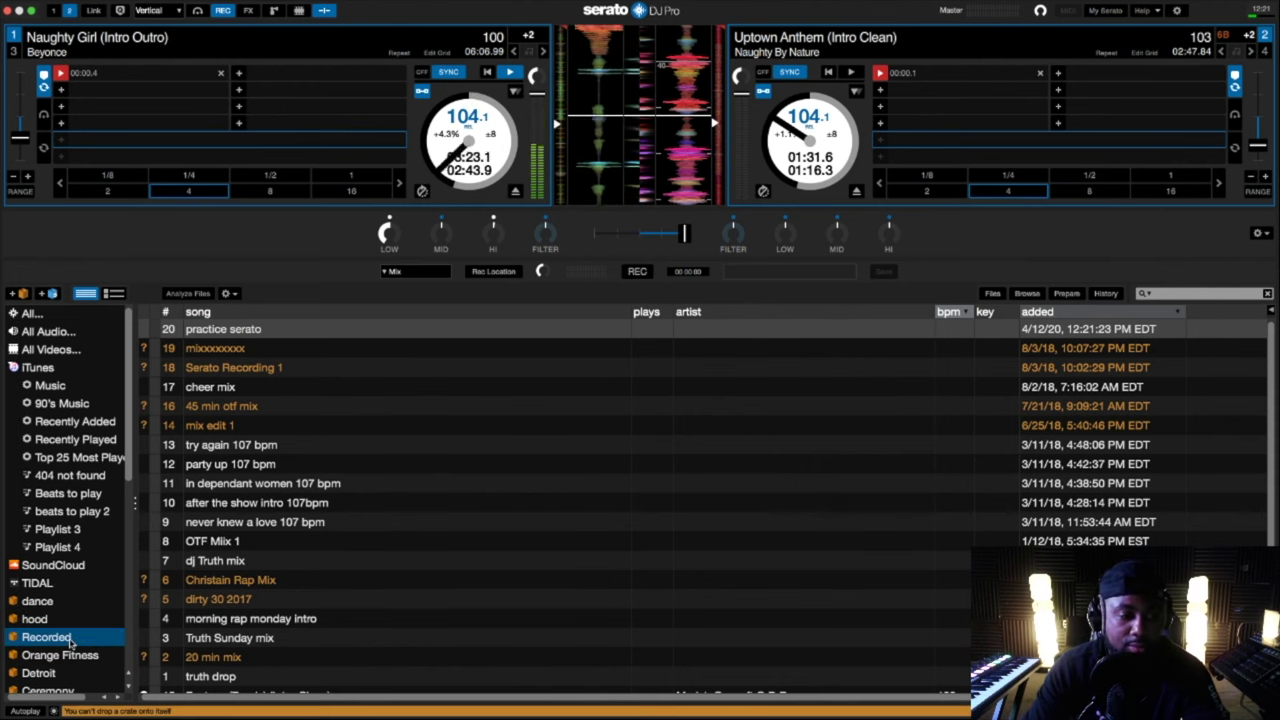
Load the practice serato recording onto deck 2, and play it back for a few seconds before pausing it
{"action": "left_click_drag", "start_coordinate": [230, 329], "coordinate": [810, 157]}
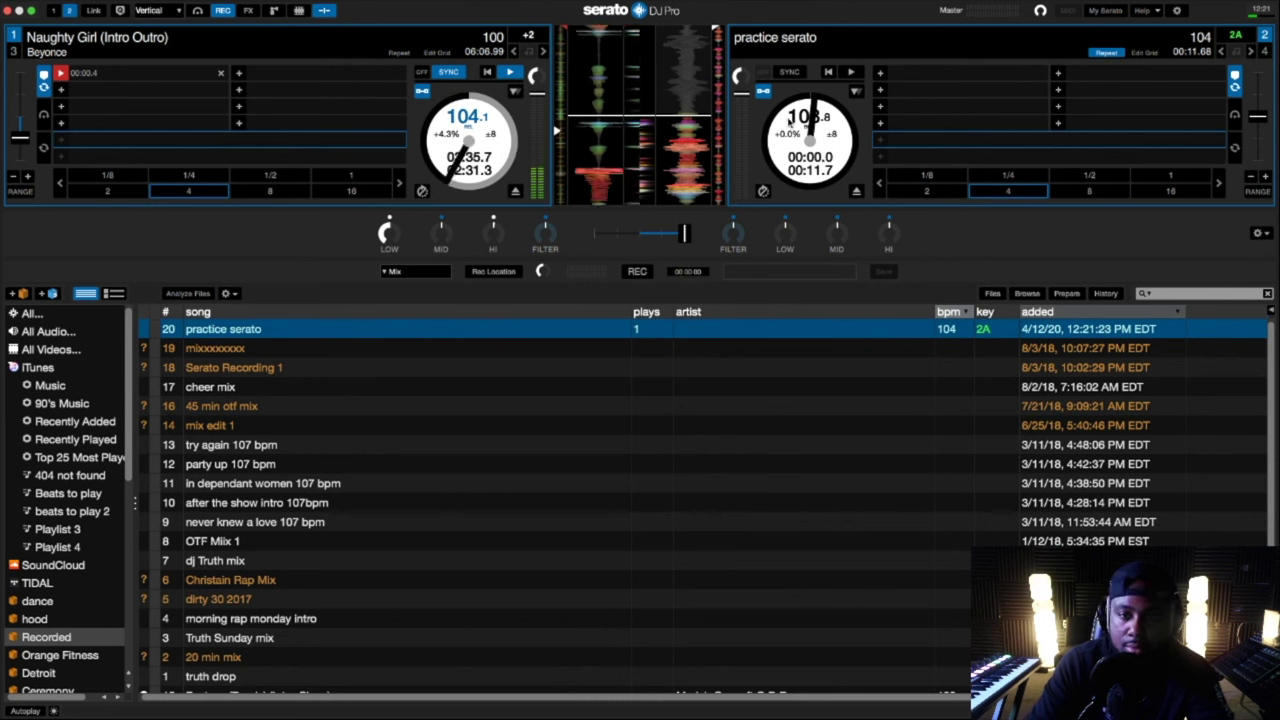
{"action": "left_click", "coordinate": [850, 73]}
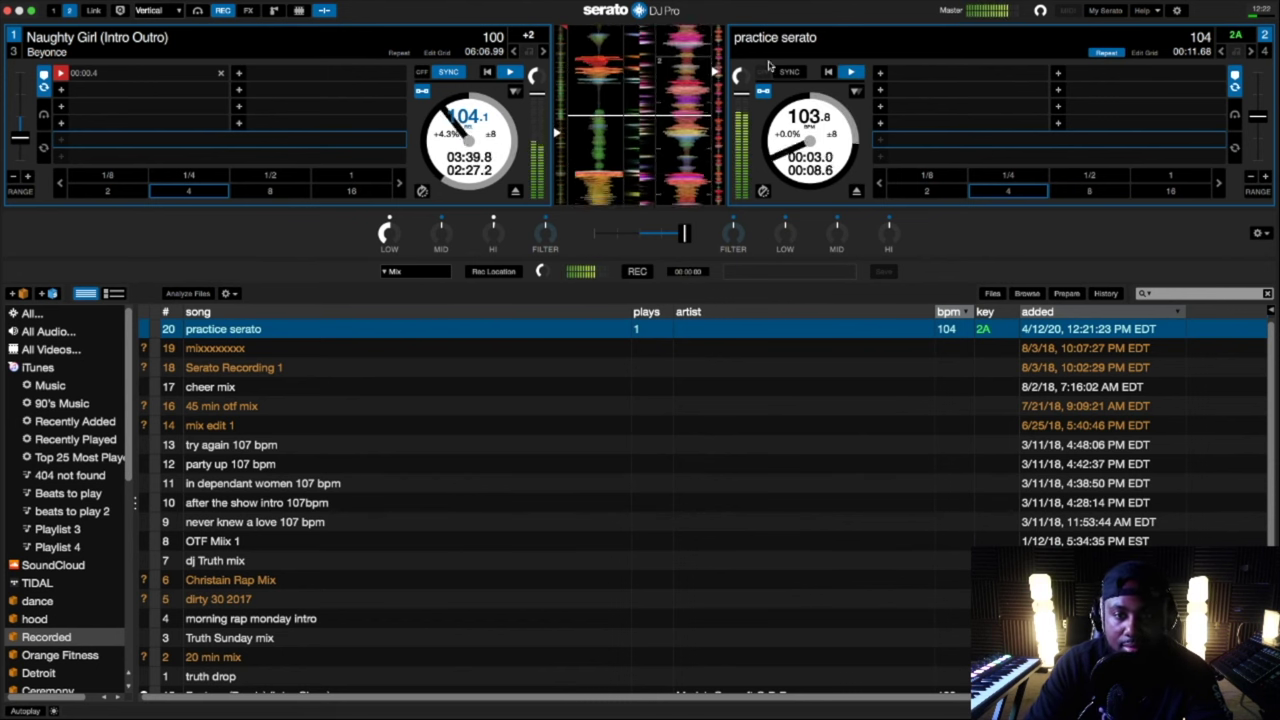
{"action": "left_click", "coordinate": [850, 73]}
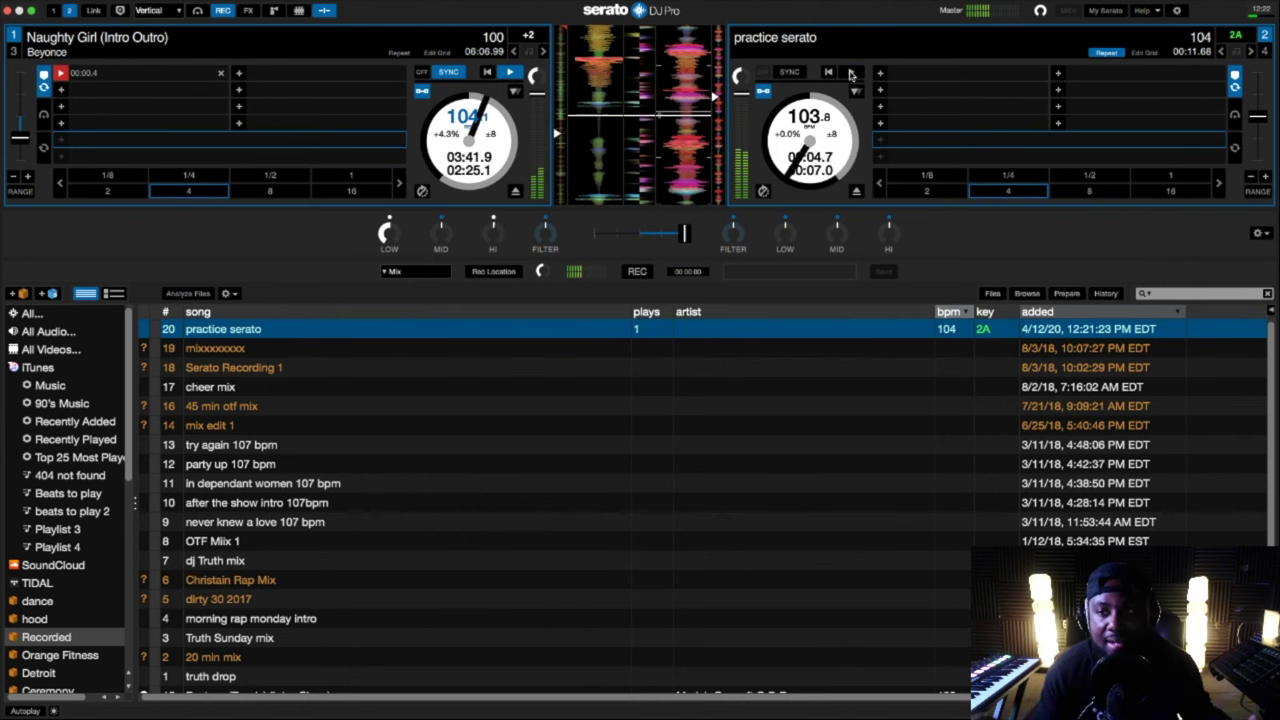